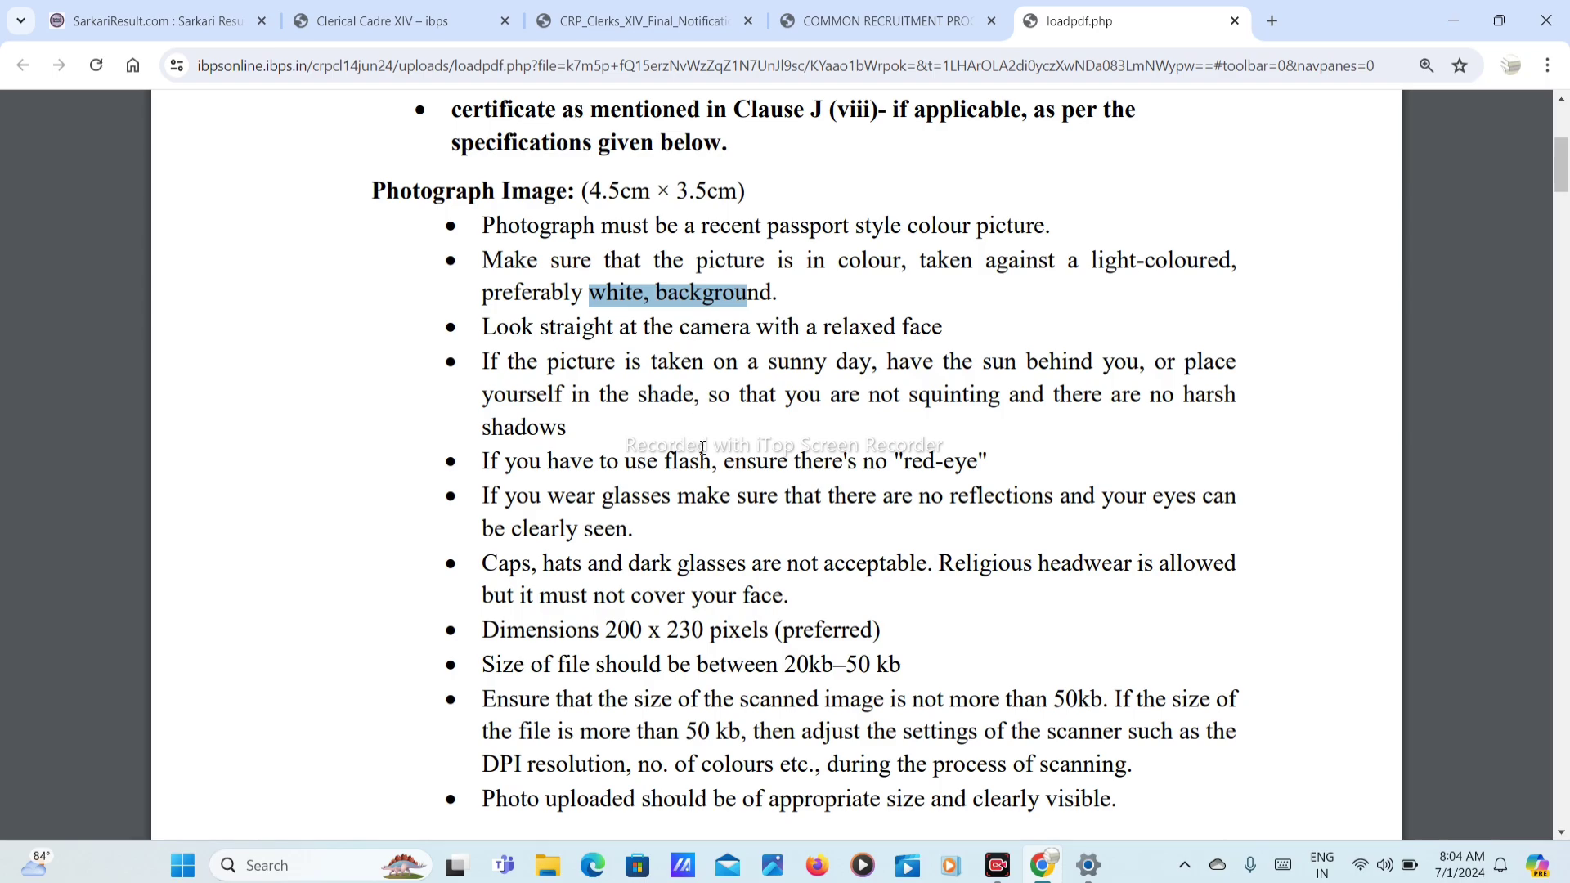
Step: Highlight the preferred photo dimensions in the guidelines PDF
{"action": "scroll", "coordinate": [702, 448], "scroll_direction": "down", "scroll_amount": 3}
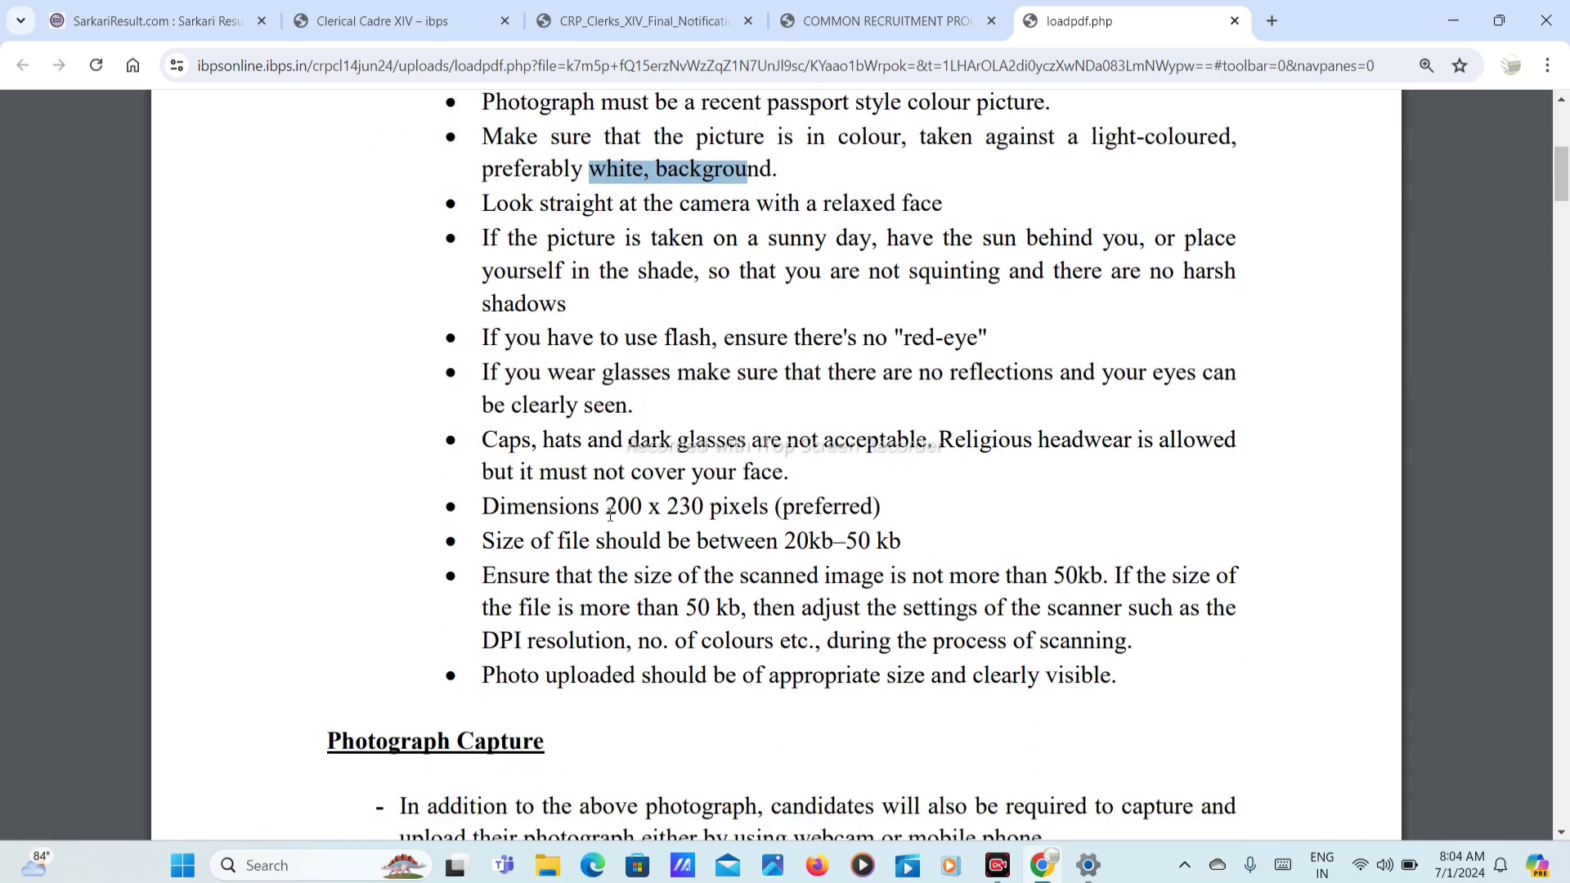
{"action": "left_click_drag", "start_coordinate": [607, 509], "coordinate": [896, 543]}
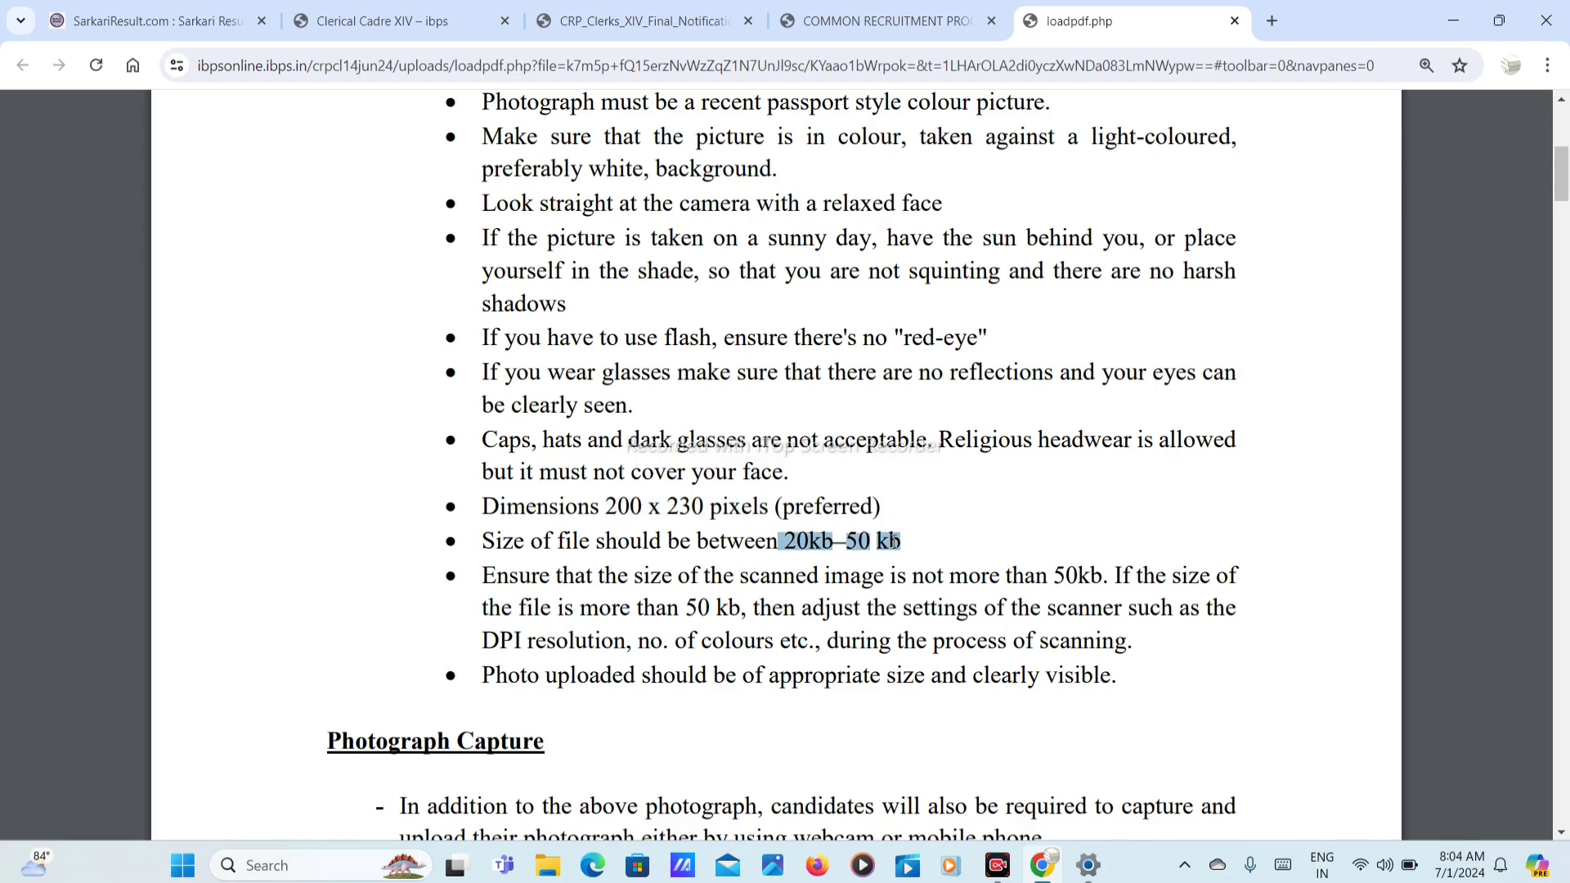
{"action": "scroll", "coordinate": [895, 543], "scroll_direction": "down", "scroll_amount": 10}
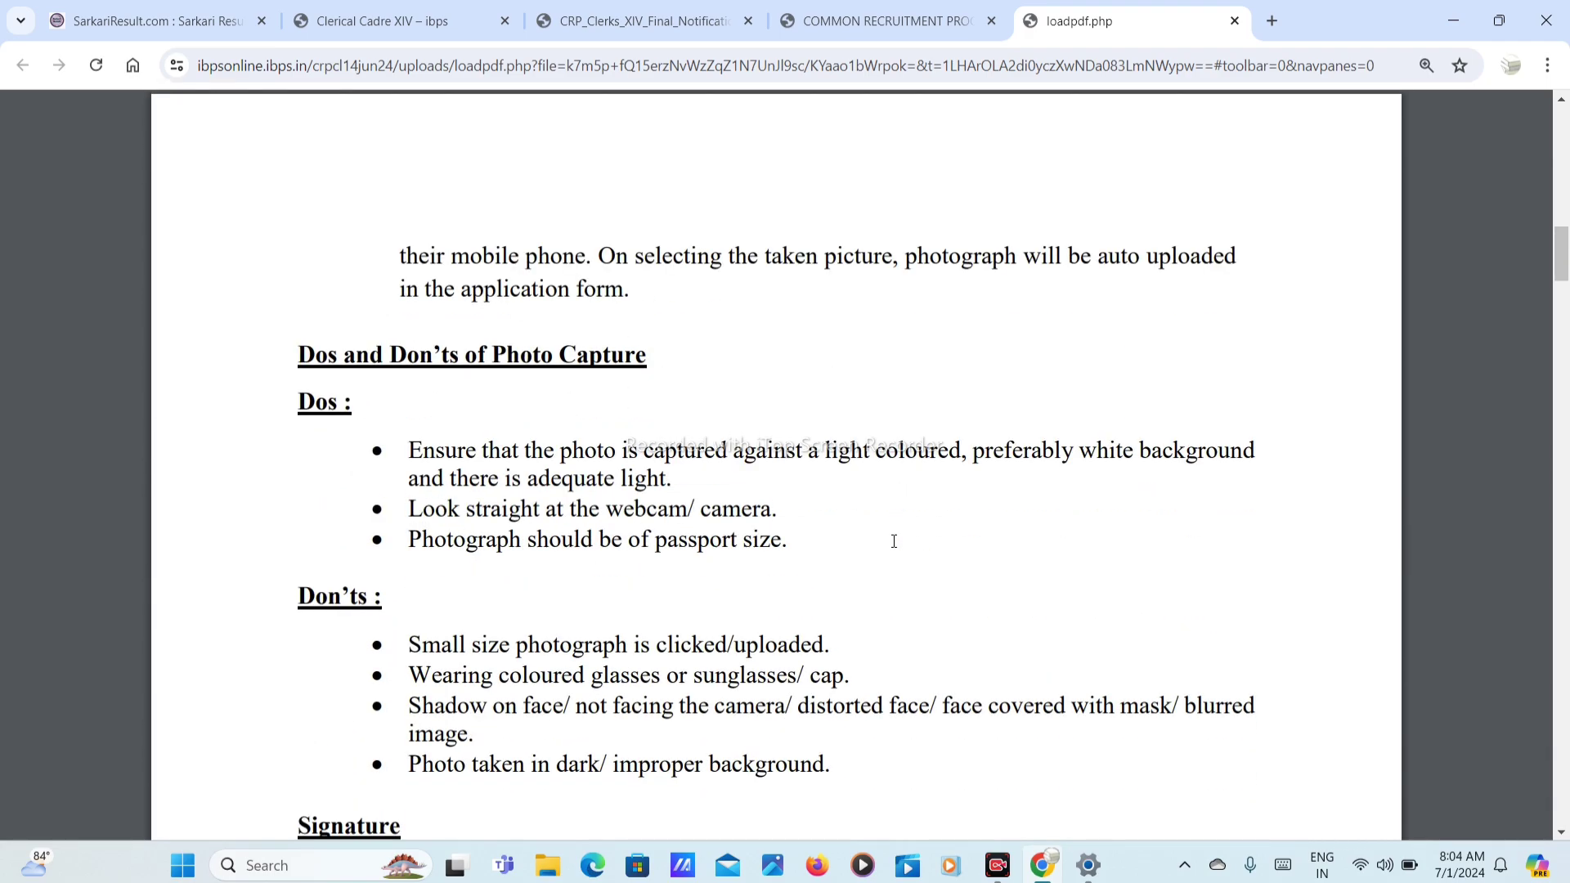
{"action": "scroll", "coordinate": [894, 542], "scroll_direction": "down", "scroll_amount": 6}
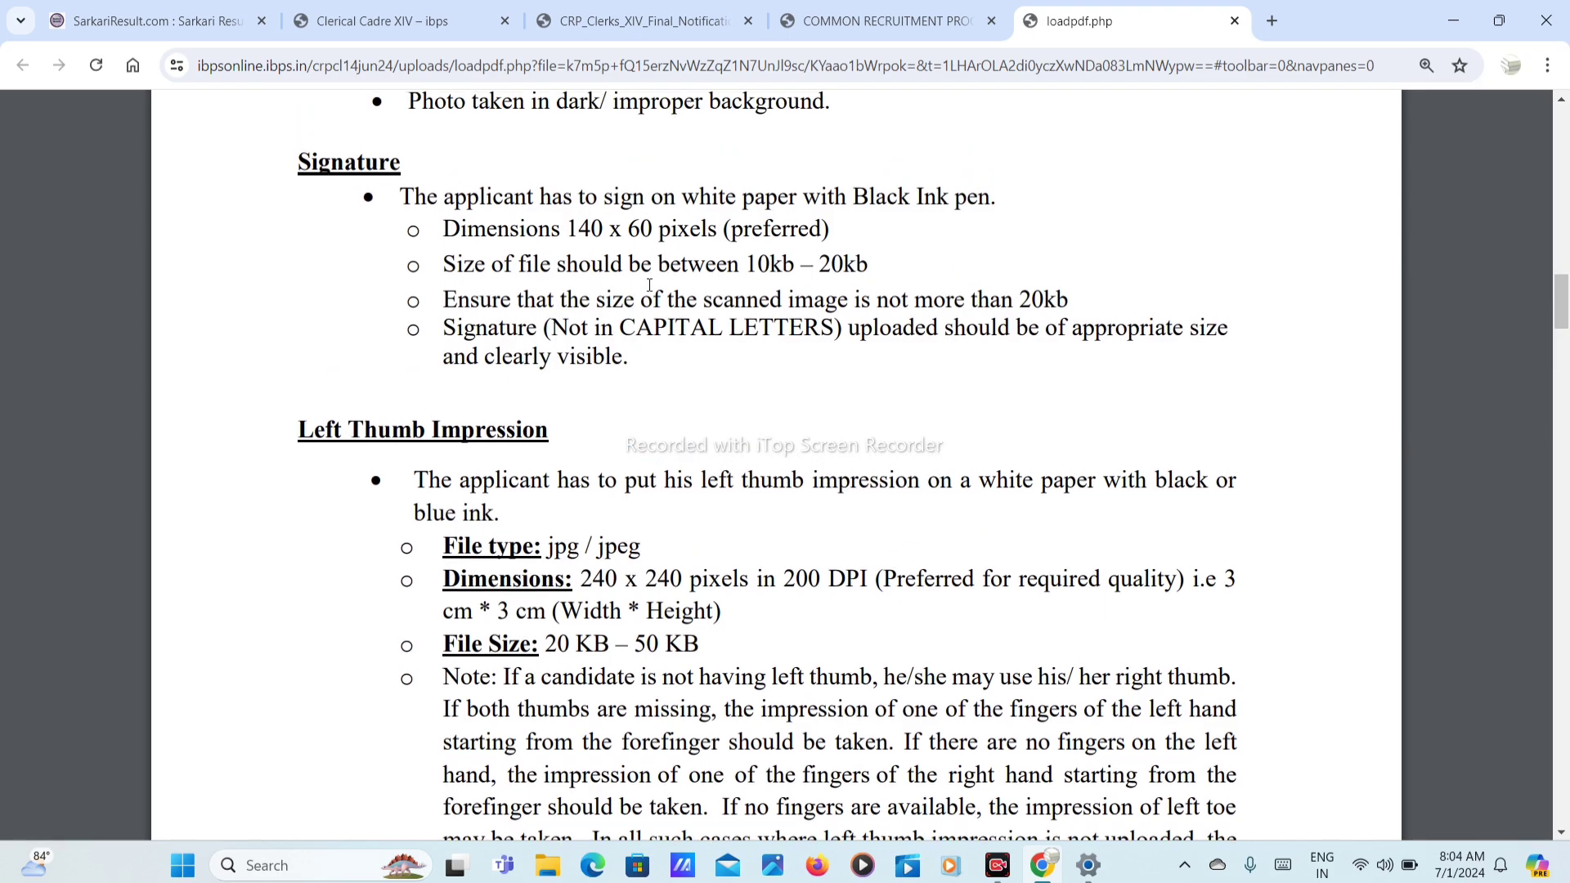
Step: Highlight the black ink pen and signature dimension requirements, then read through to the declaration specifications
{"action": "left_click_drag", "start_coordinate": [854, 197], "coordinate": [980, 203]}
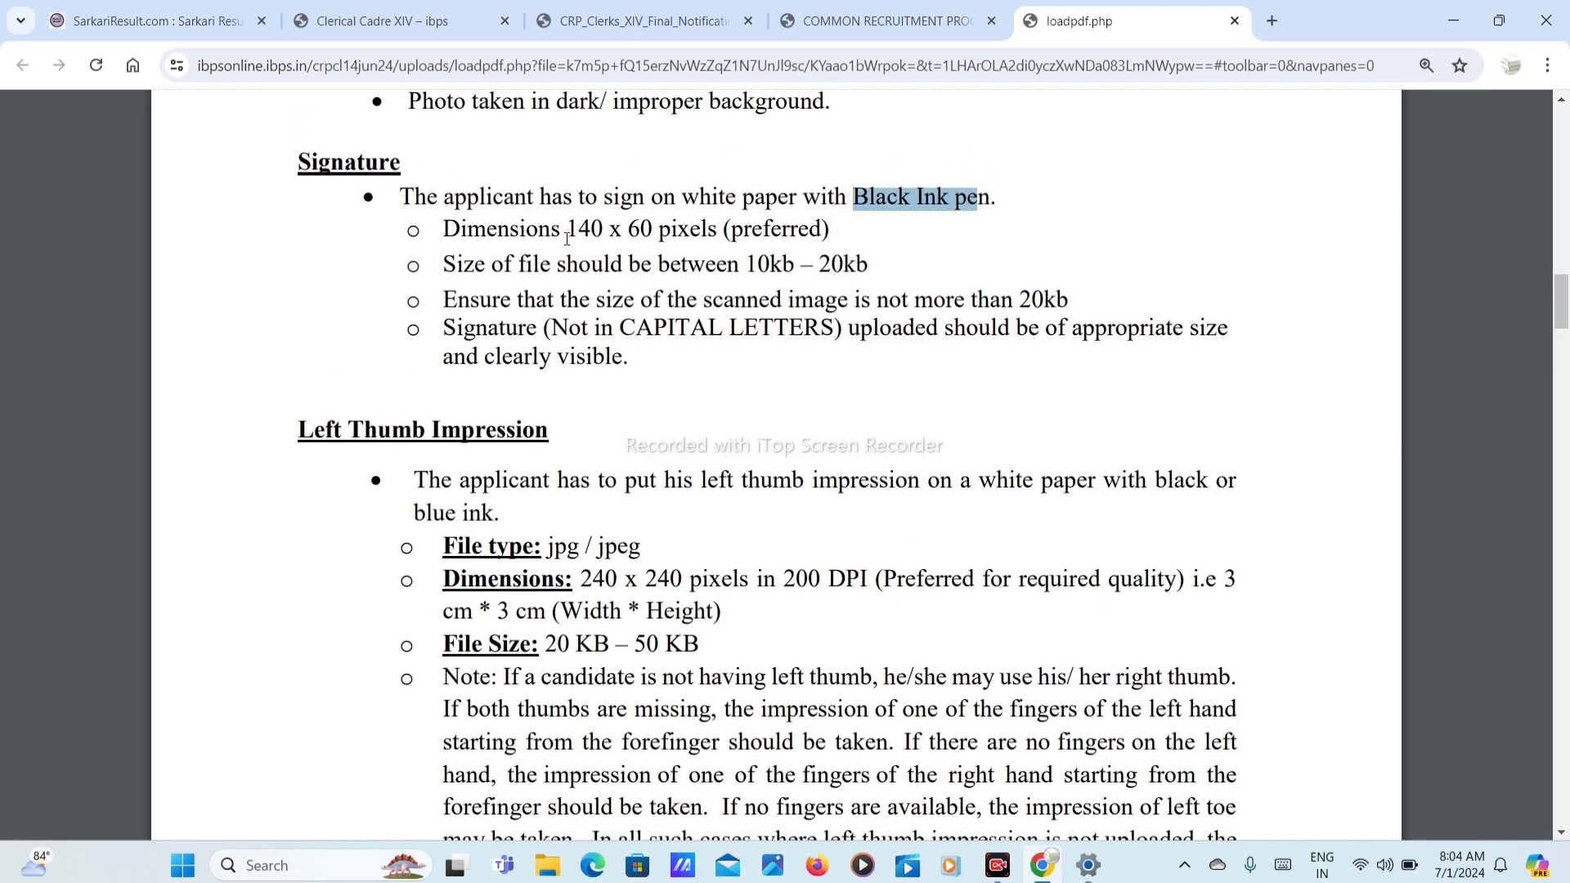
{"action": "mouse_move", "coordinate": [569, 232]}
{"action": "left_mouse_down"}
{"action": "mouse_move", "coordinate": [685, 222]}
{"action": "mouse_move", "coordinate": [792, 265]}
{"action": "mouse_move", "coordinate": [875, 263]}
{"action": "left_mouse_up"}
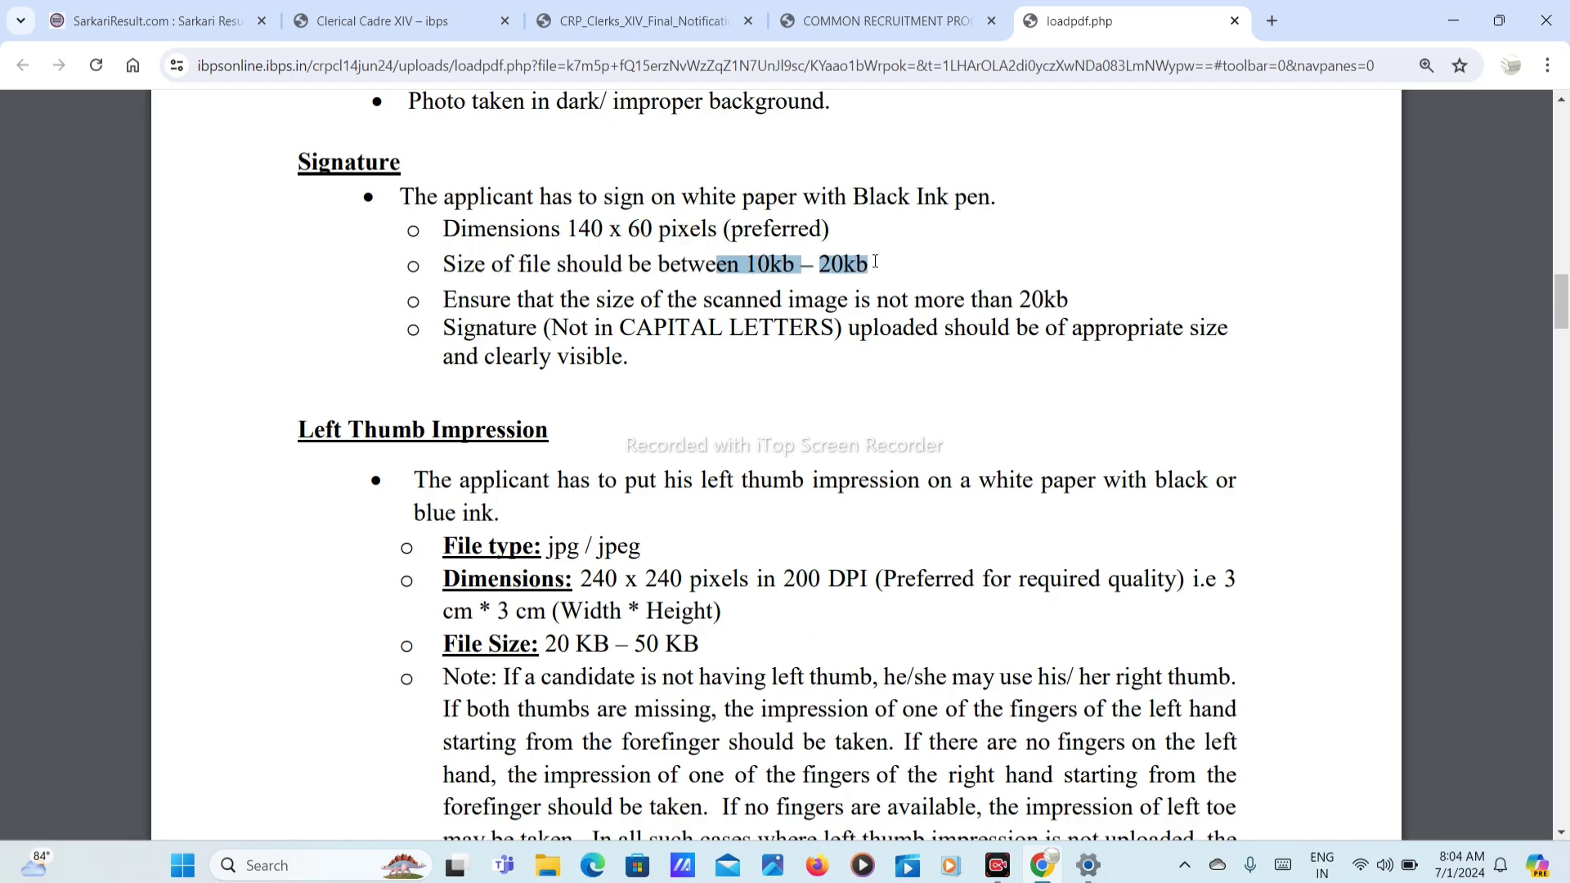
{"action": "scroll", "coordinate": [777, 266], "scroll_direction": "down", "scroll_amount": 1}
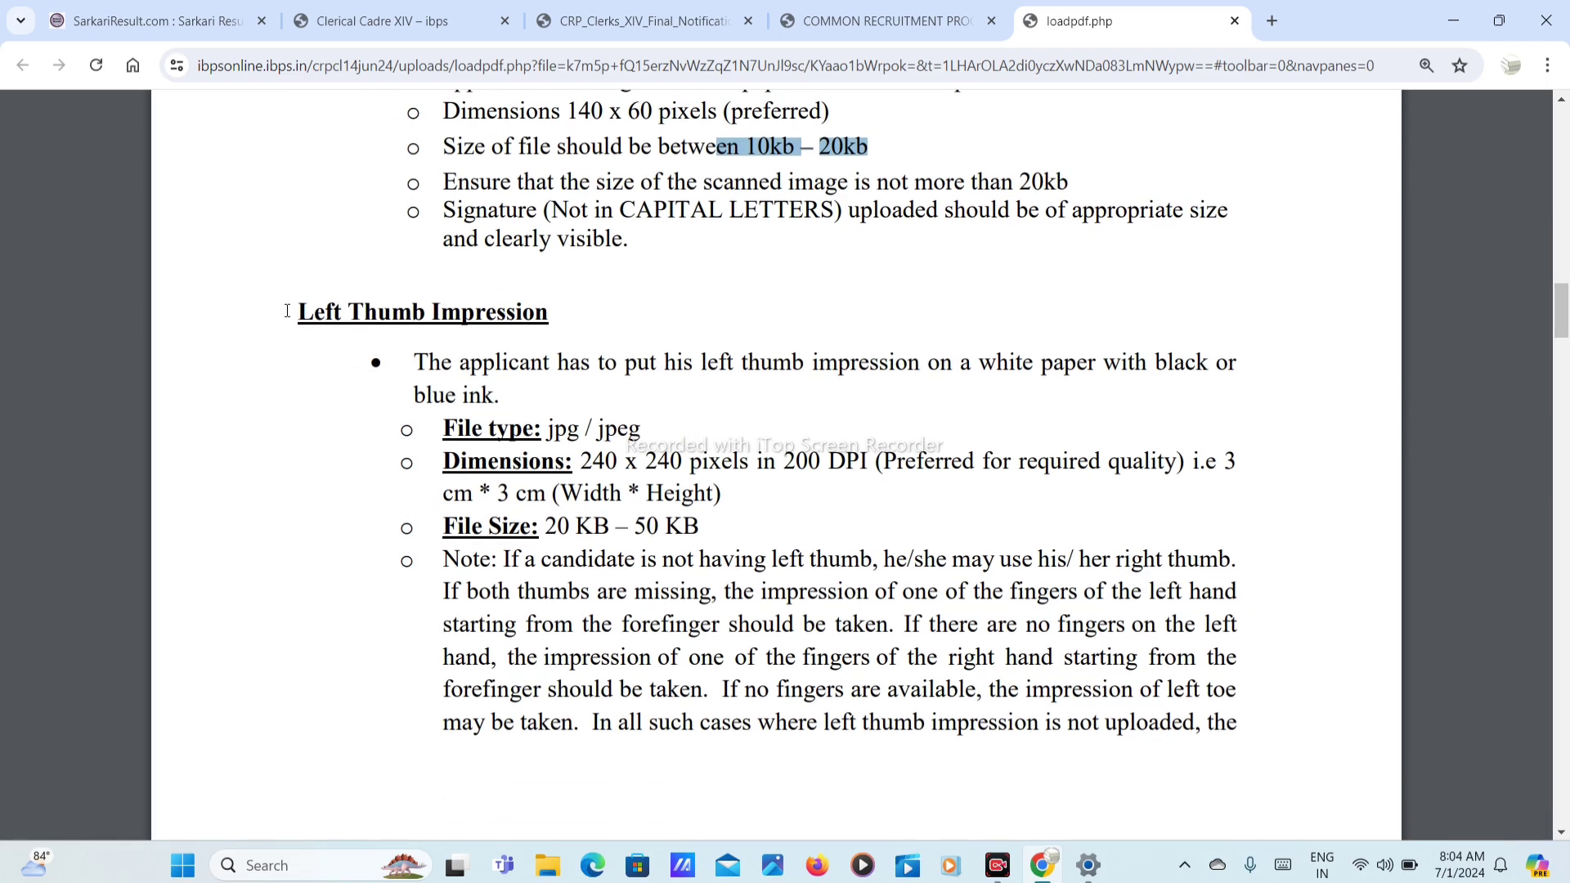
{"action": "left_click_drag", "start_coordinate": [291, 312], "coordinate": [542, 312]}
{"action": "scroll", "coordinate": [637, 111], "scroll_direction": "down", "scroll_amount": 2}
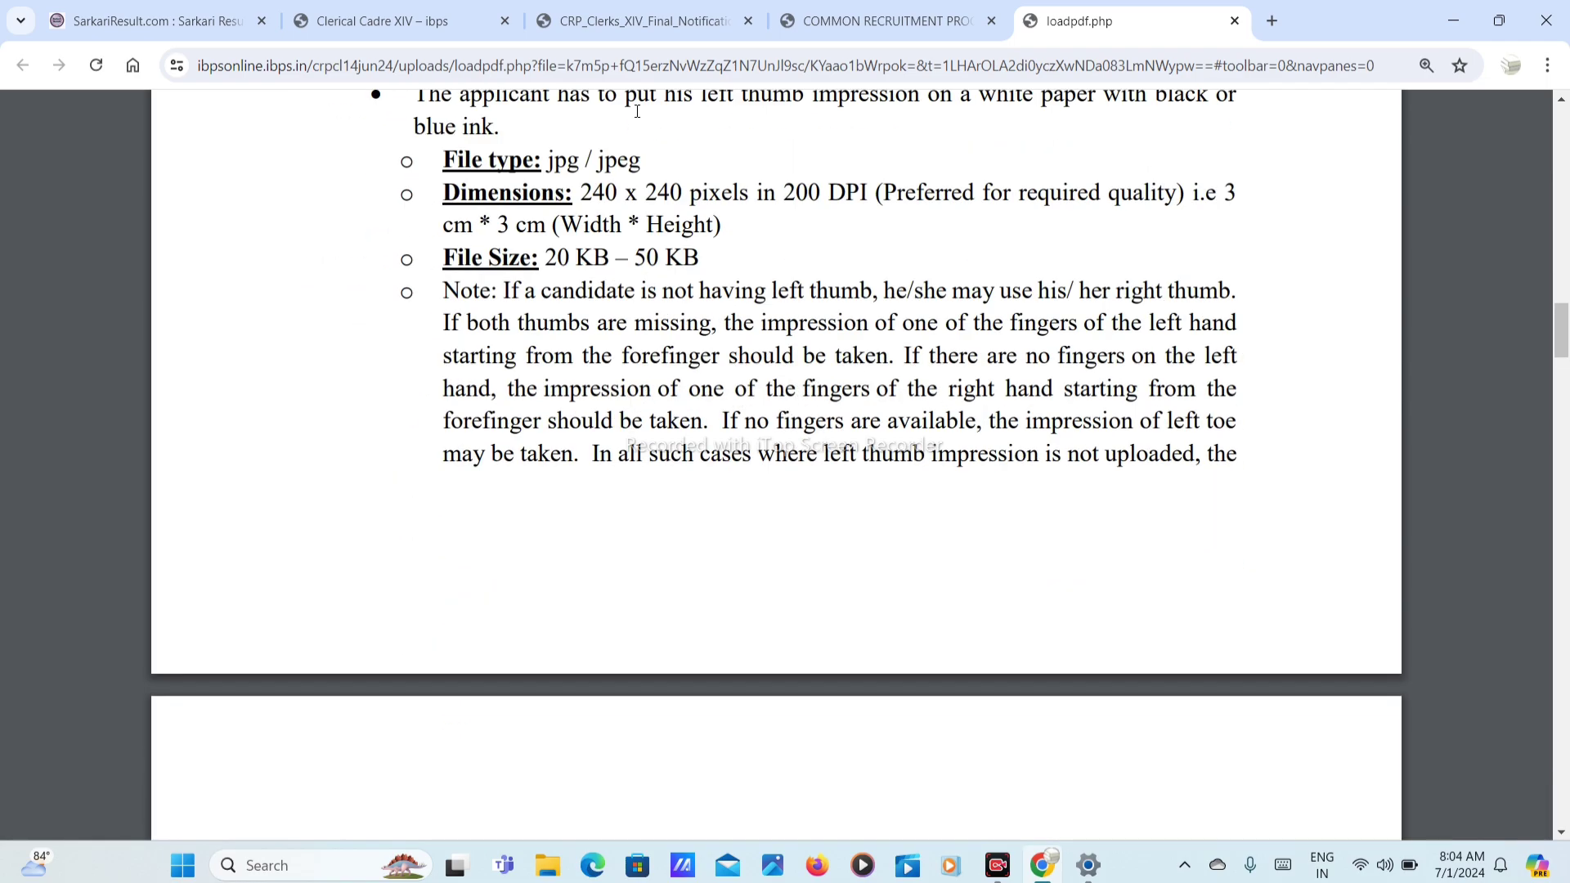
{"action": "scroll", "coordinate": [637, 111], "scroll_direction": "down", "scroll_amount": 4}
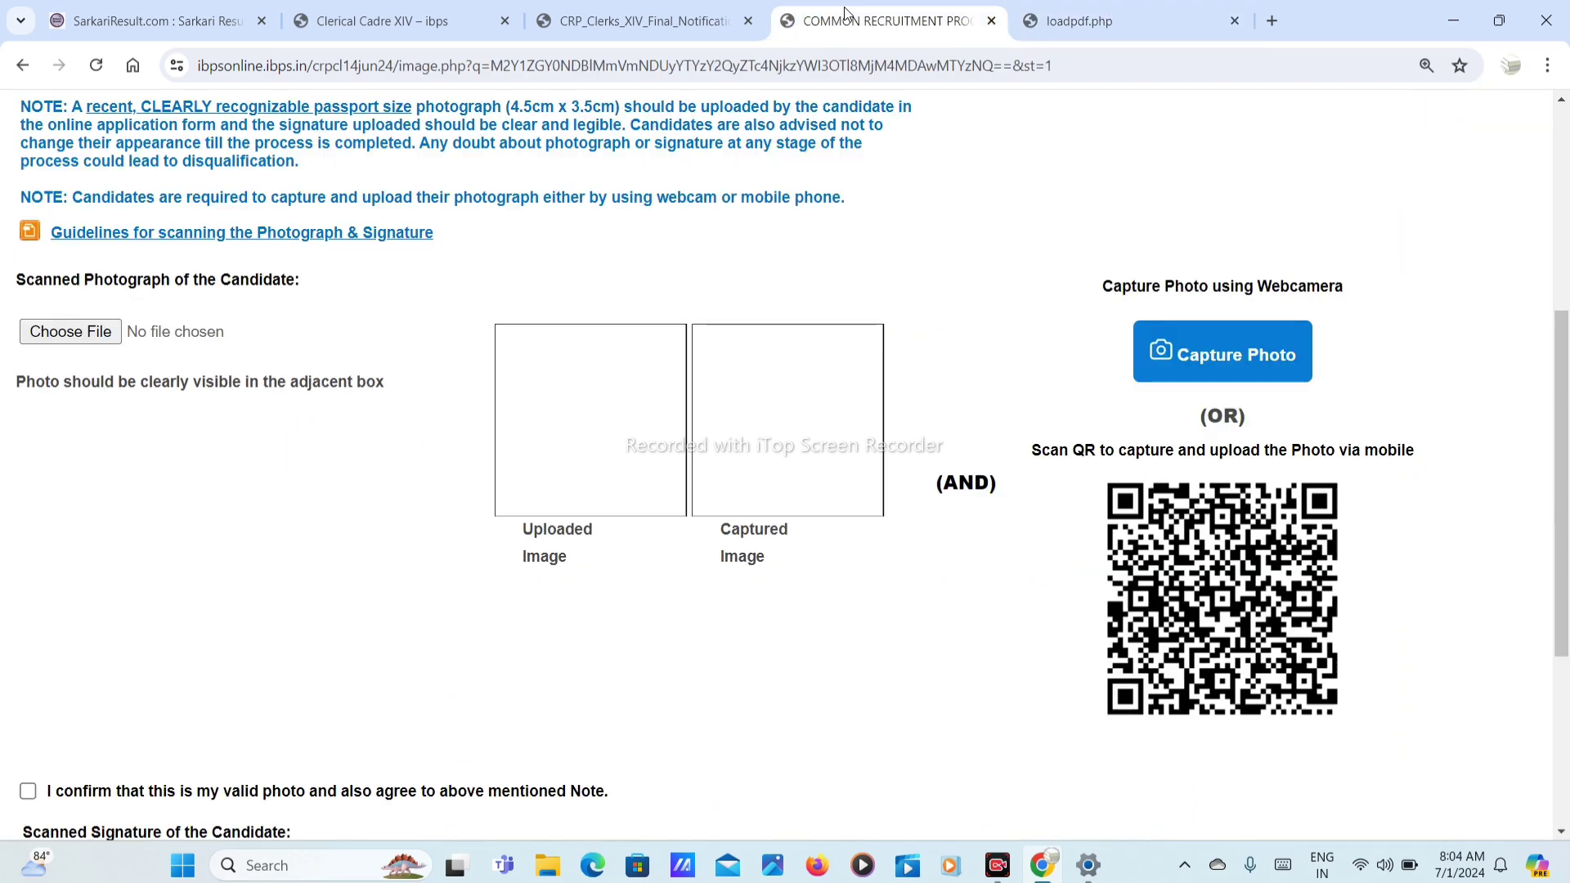
Step: Back on the upload form, confirm the photo and signature as valid and proceed to Details
{"action": "left_click", "coordinate": [846, 11]}
{"action": "scroll", "coordinate": [587, 588], "scroll_direction": "down", "scroll_amount": 4}
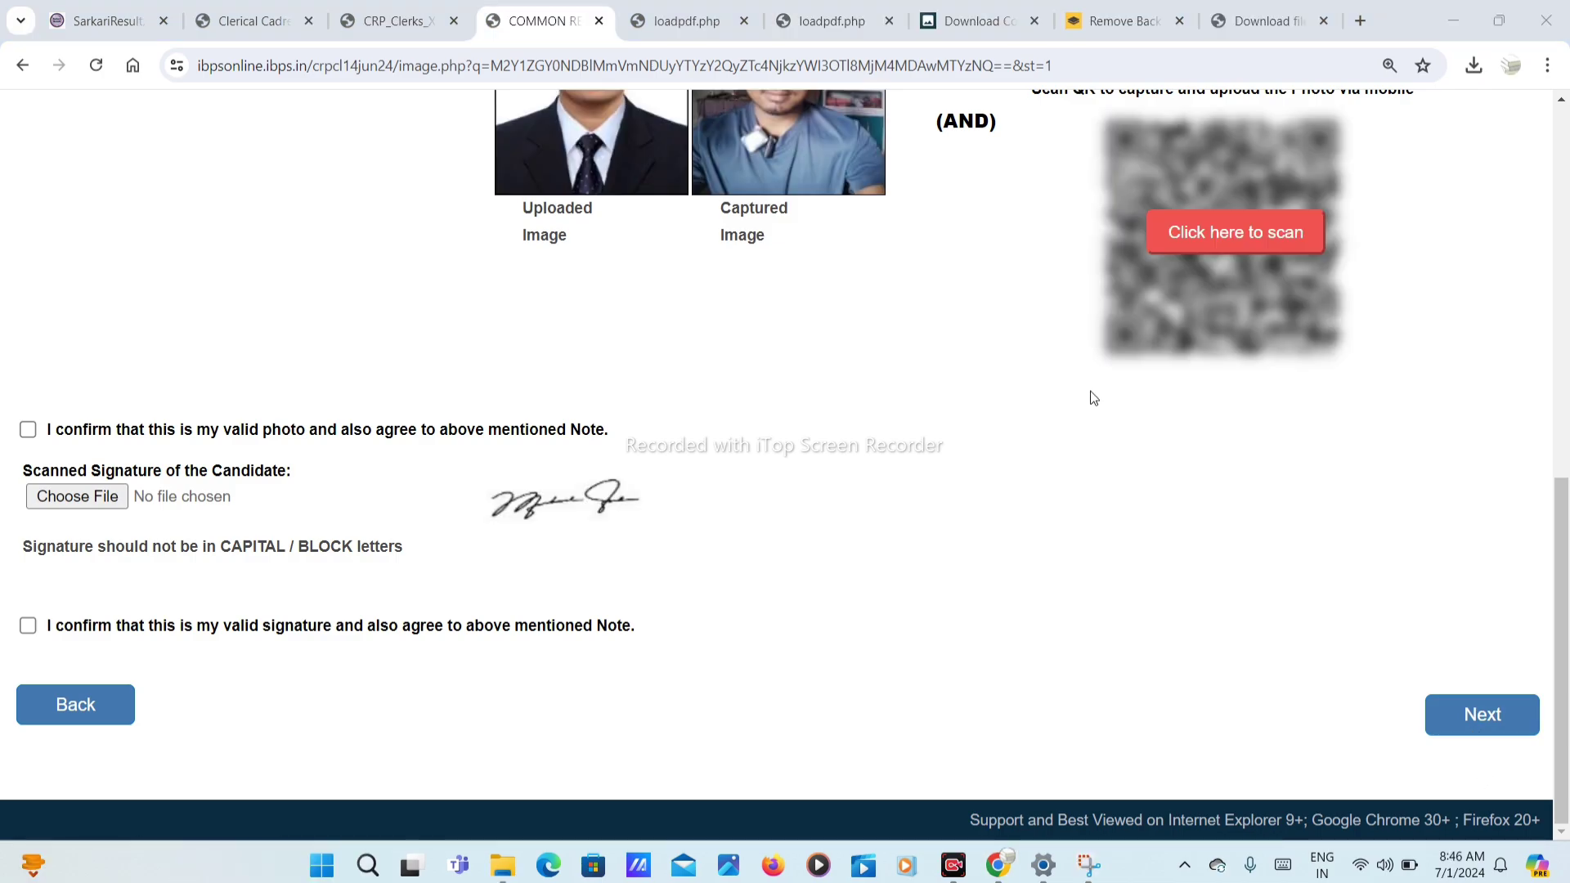
{"action": "left_click", "coordinate": [28, 430]}
{"action": "left_click", "coordinate": [27, 625]}
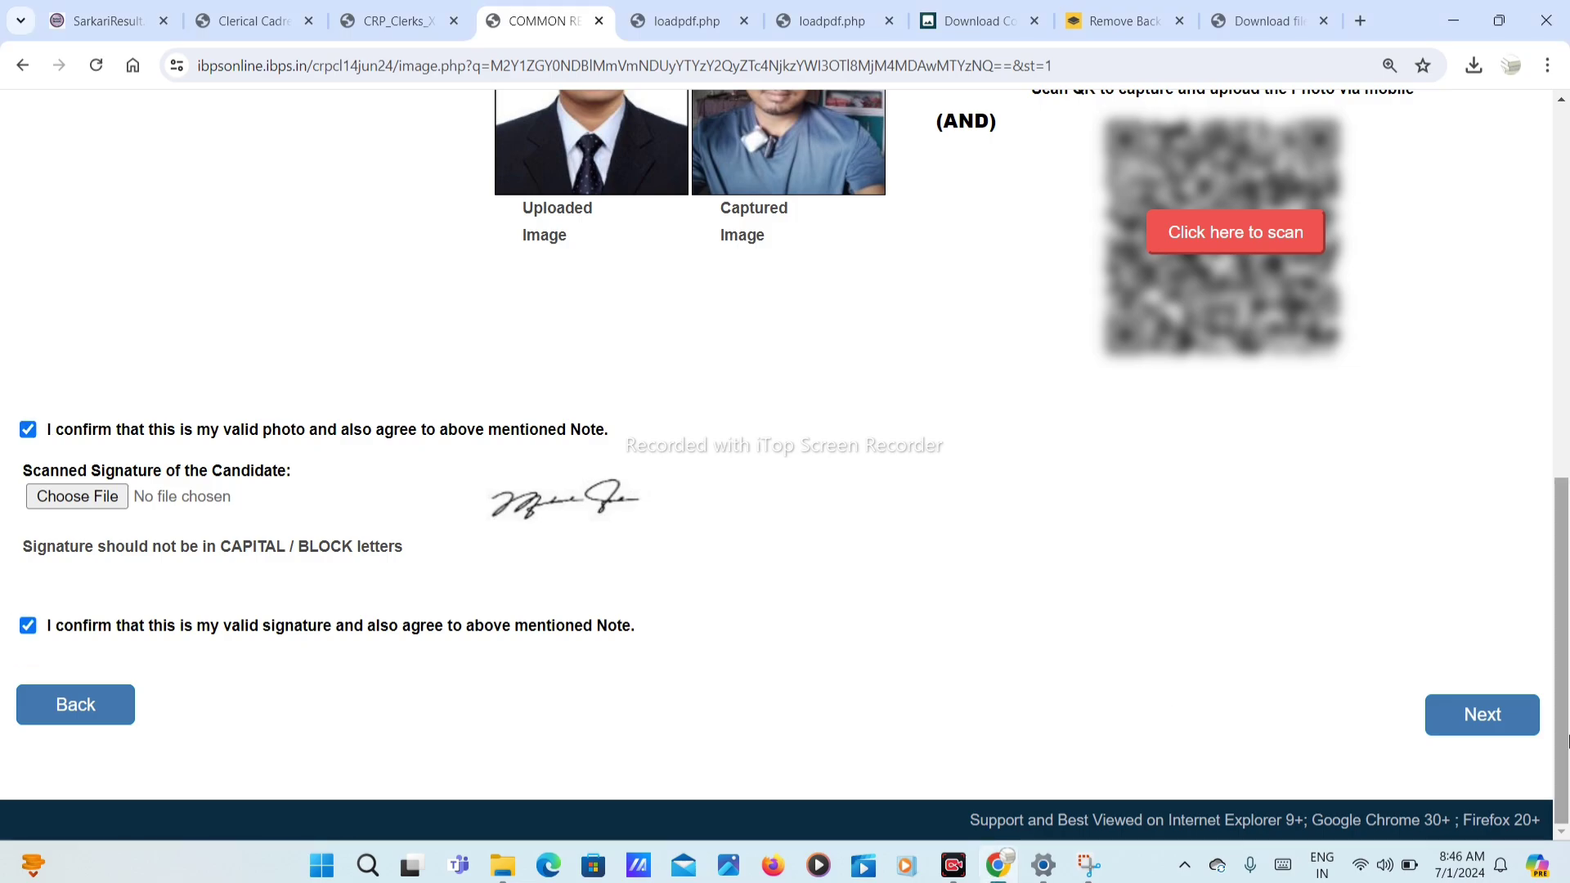
{"action": "left_click", "coordinate": [1463, 708]}
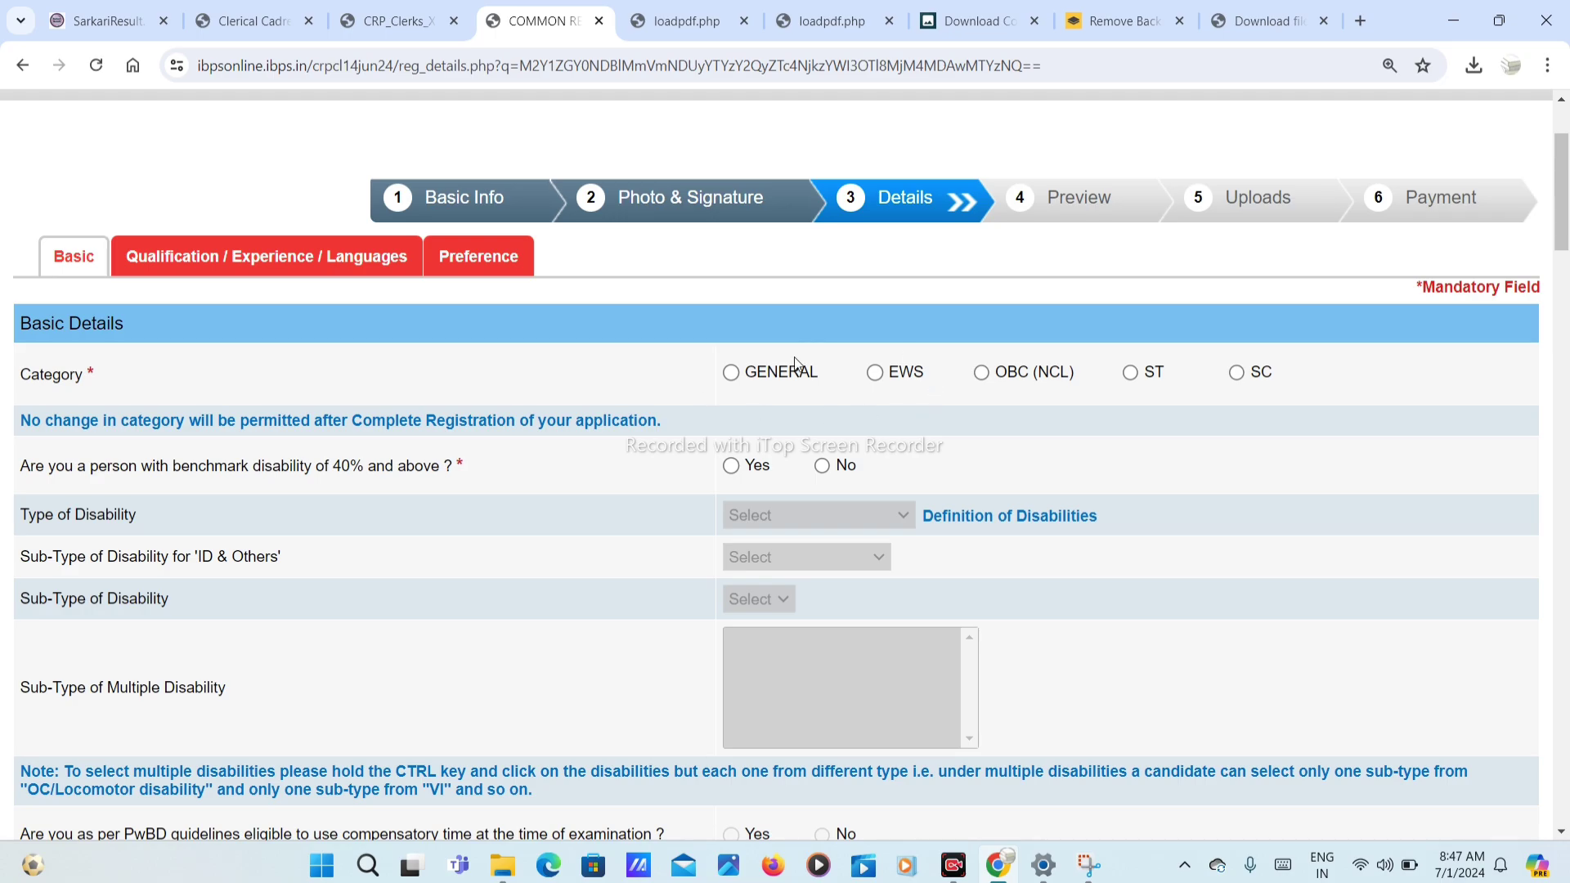
Step: Set category to SC and answer No to the benchmark disability question
{"action": "left_click", "coordinate": [1238, 378]}
{"action": "left_click", "coordinate": [955, 386]}
{"action": "scroll", "coordinate": [600, 517], "scroll_direction": "down", "scroll_amount": 2}
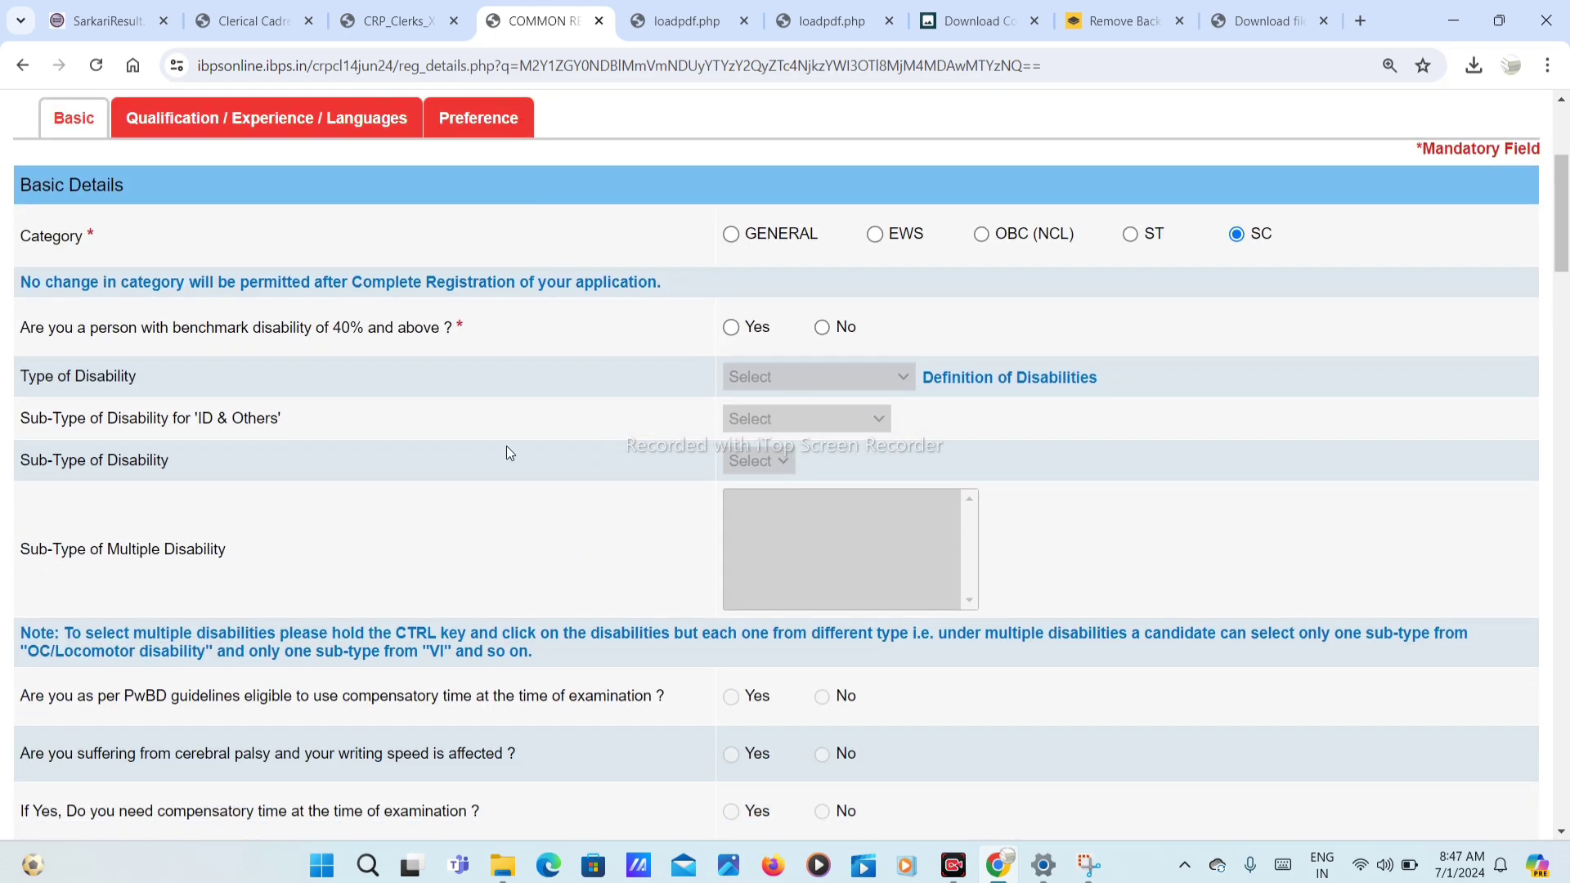
{"action": "left_click", "coordinate": [822, 328]}
{"action": "left_click", "coordinate": [949, 260]}
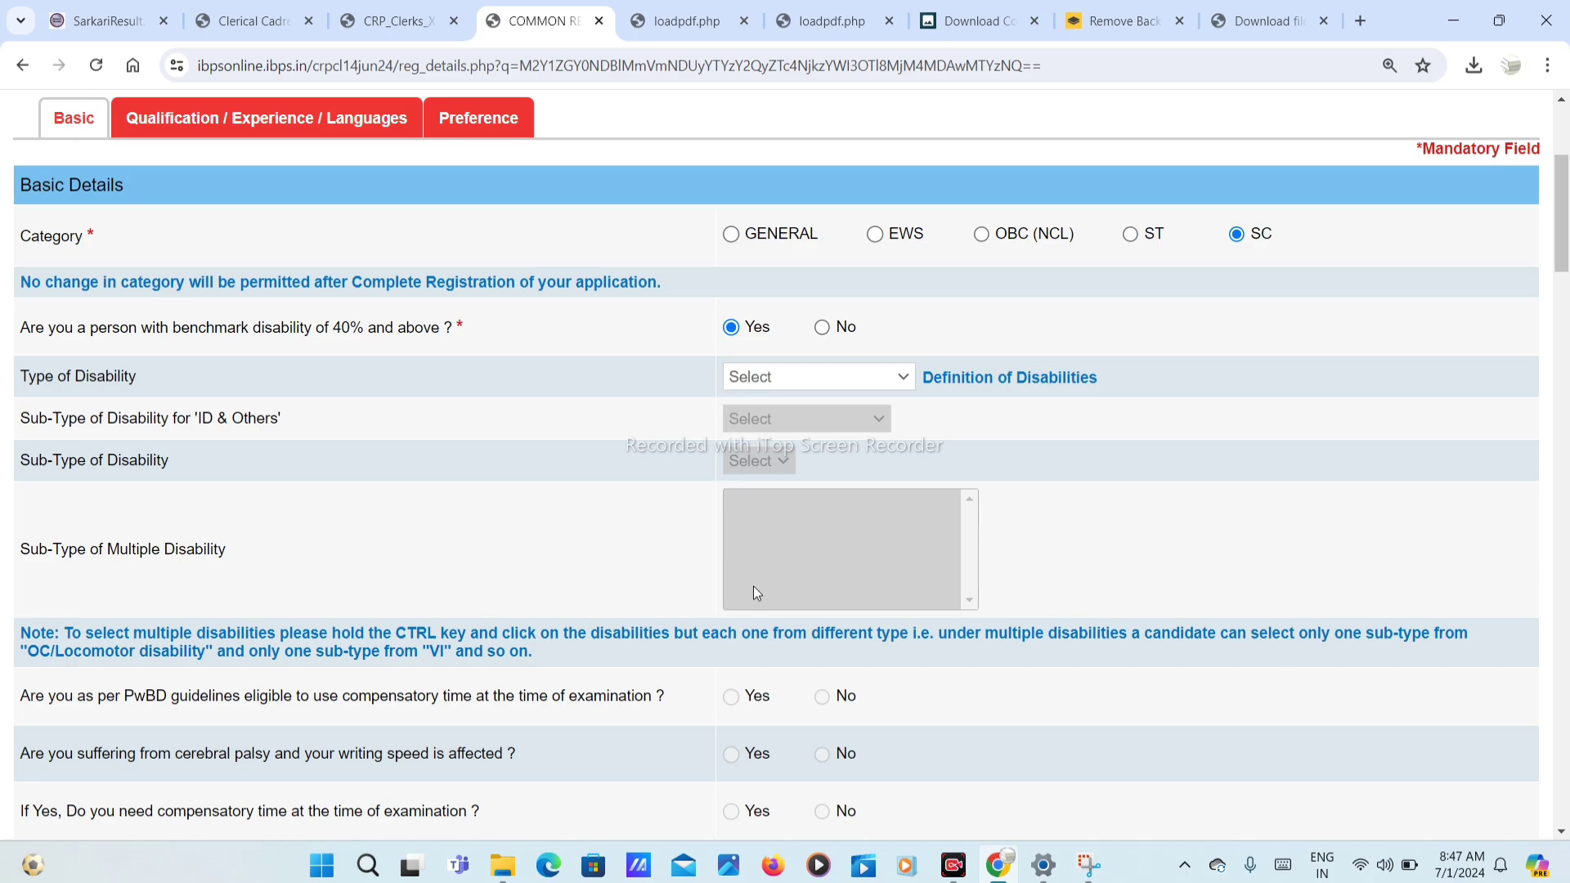
{"action": "left_click", "coordinate": [822, 328]}
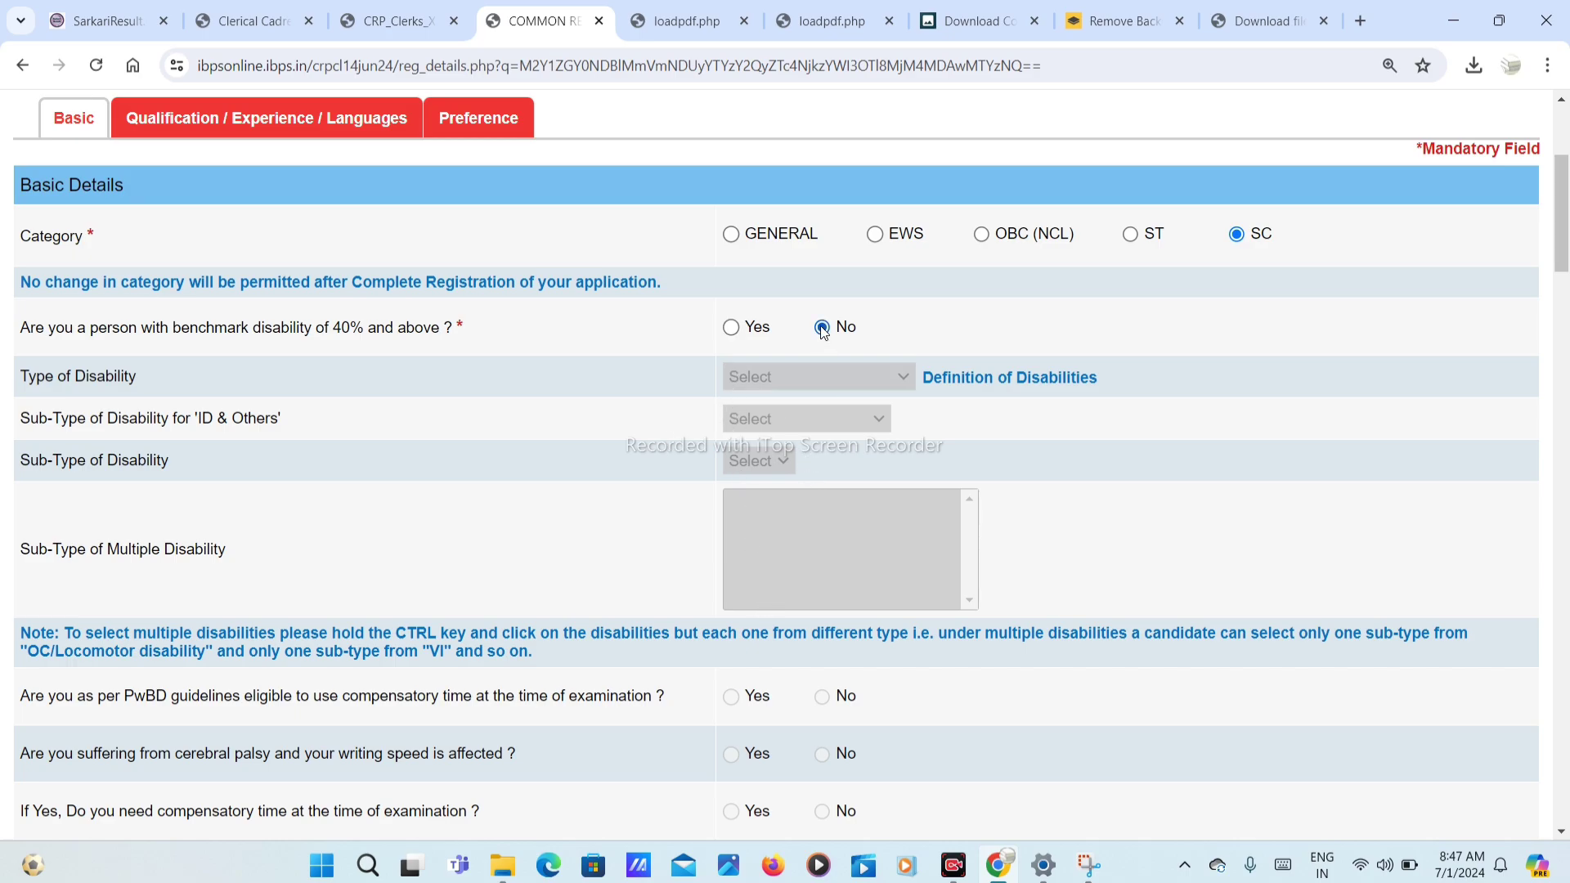
Step: Answer No to the RPwD writing-difficulty and 1984 riots questions
{"action": "scroll", "coordinate": [685, 546], "scroll_direction": "down", "scroll_amount": 3}
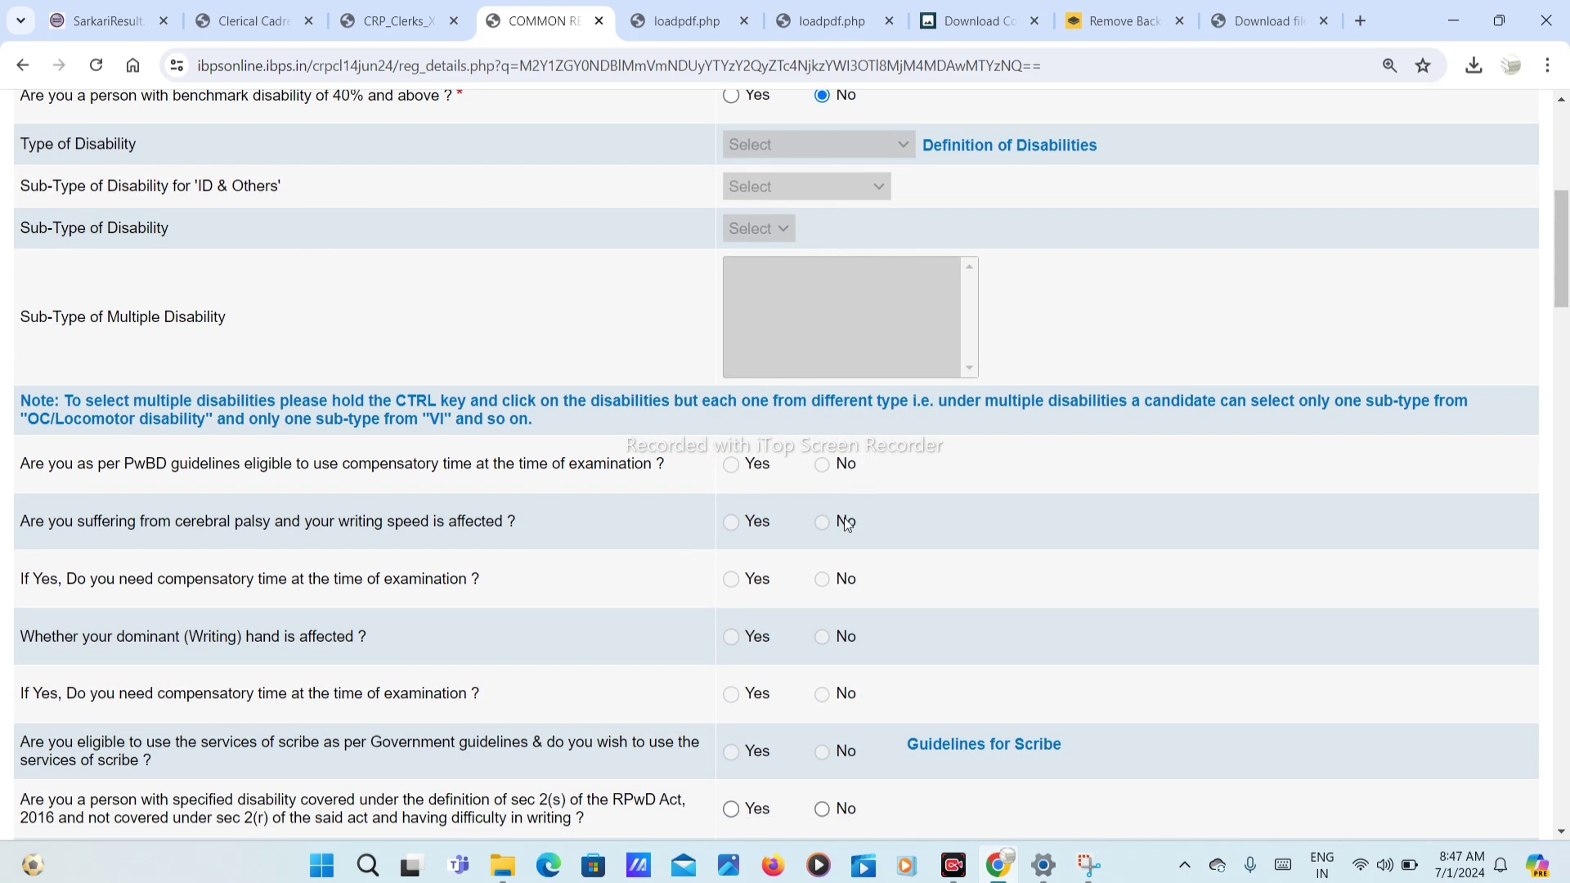
{"action": "scroll", "coordinate": [843, 523], "scroll_direction": "down", "scroll_amount": 2}
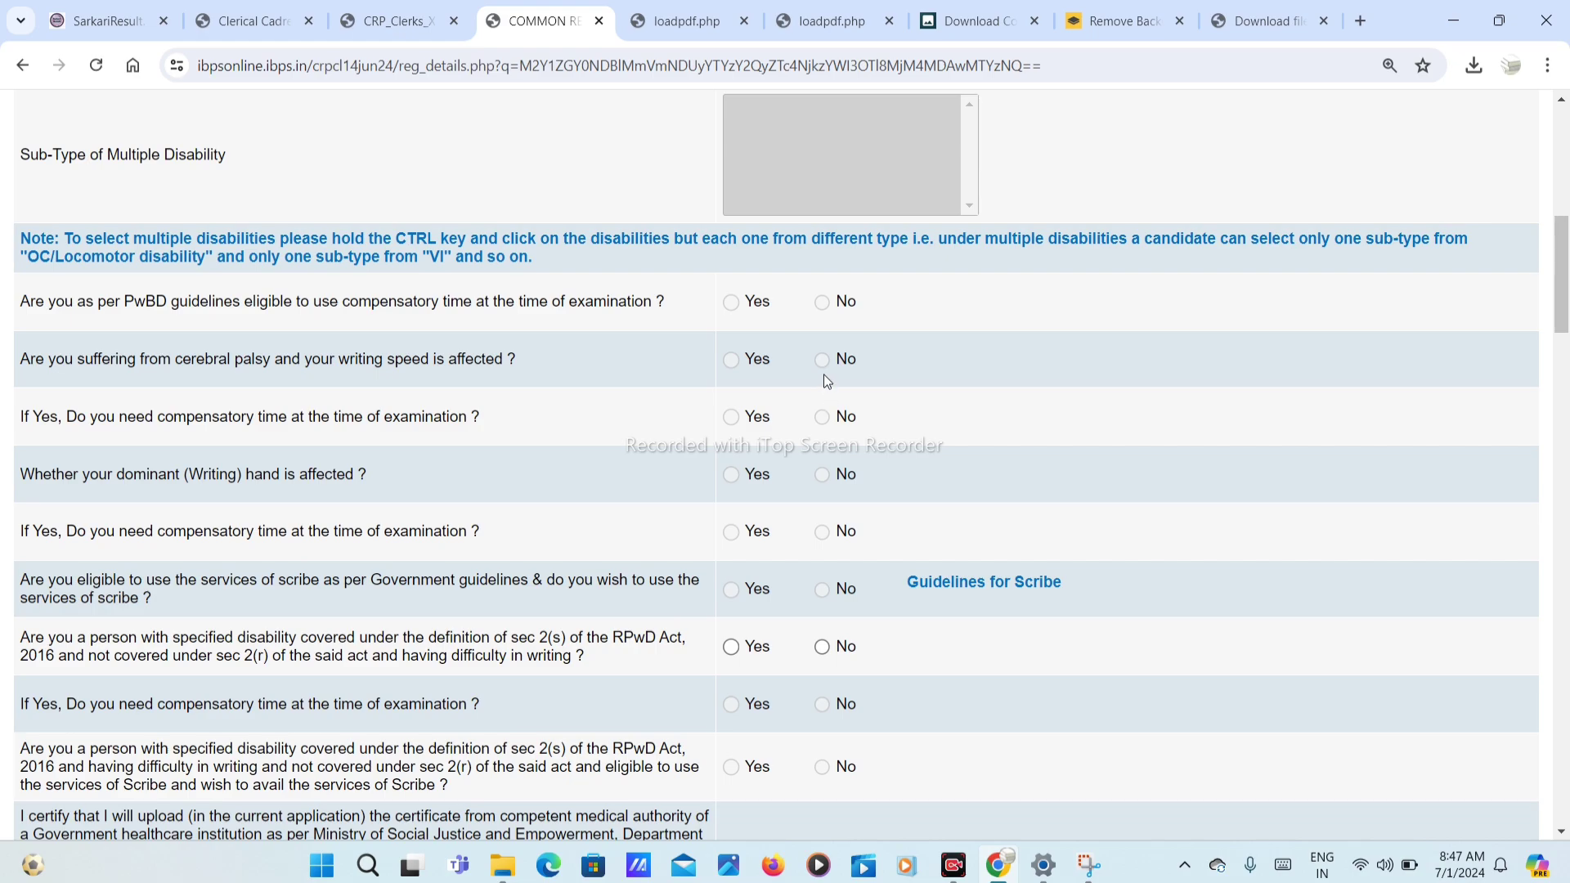
{"action": "scroll", "coordinate": [823, 484], "scroll_direction": "down", "scroll_amount": 1}
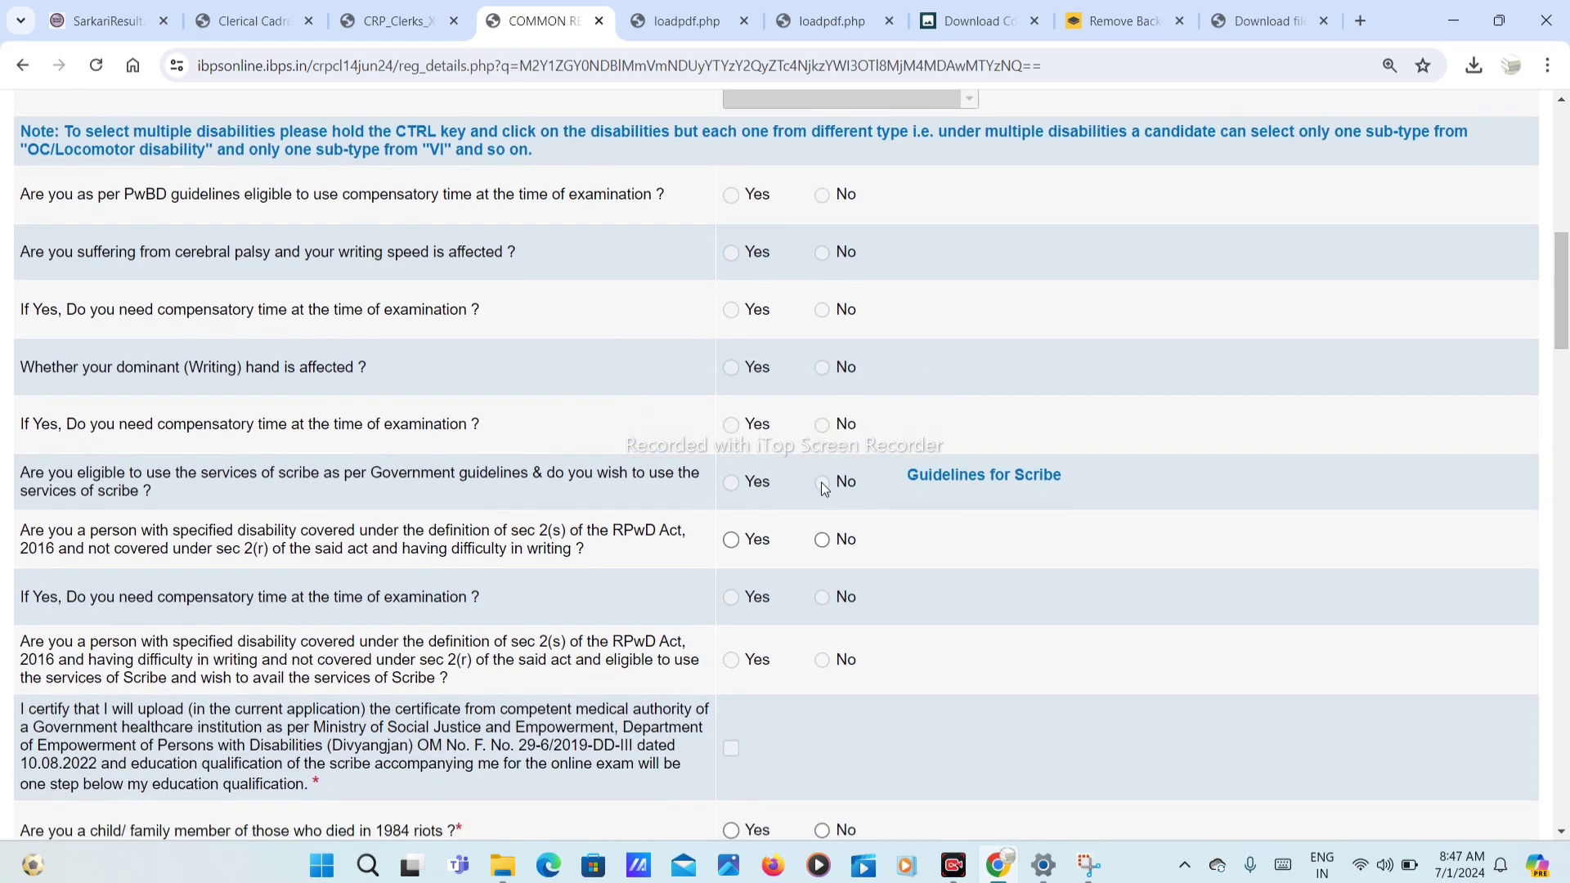
{"action": "scroll", "coordinate": [823, 491], "scroll_direction": "down", "scroll_amount": 2}
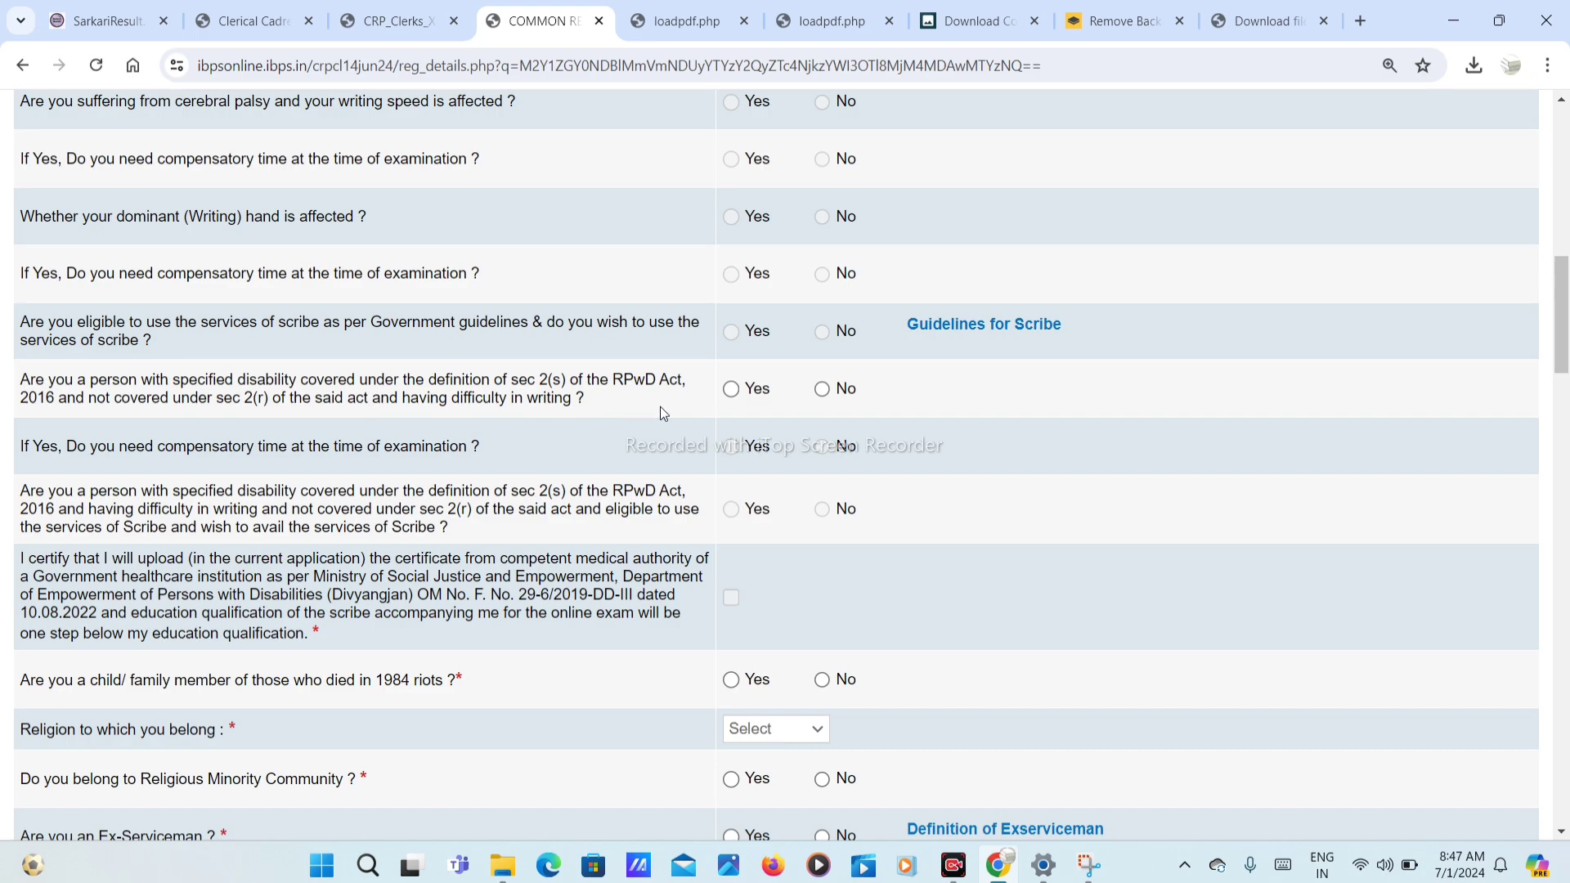
{"action": "left_click", "coordinate": [824, 390]}
{"action": "scroll", "coordinate": [491, 407], "scroll_direction": "down", "scroll_amount": 1}
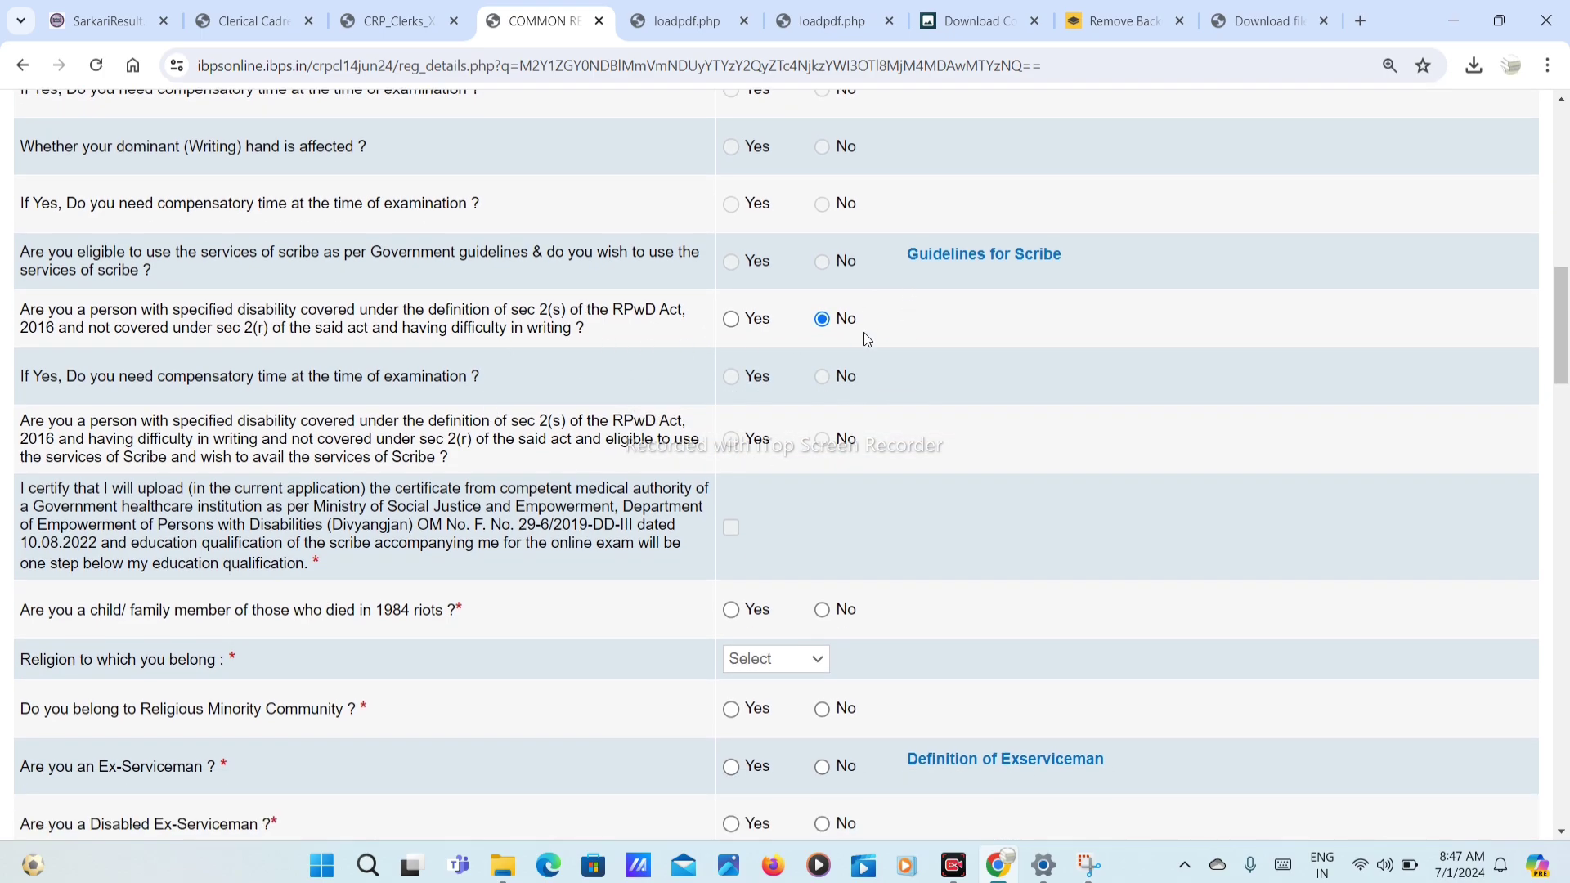
{"action": "scroll", "coordinate": [863, 360], "scroll_direction": "down", "scroll_amount": 3}
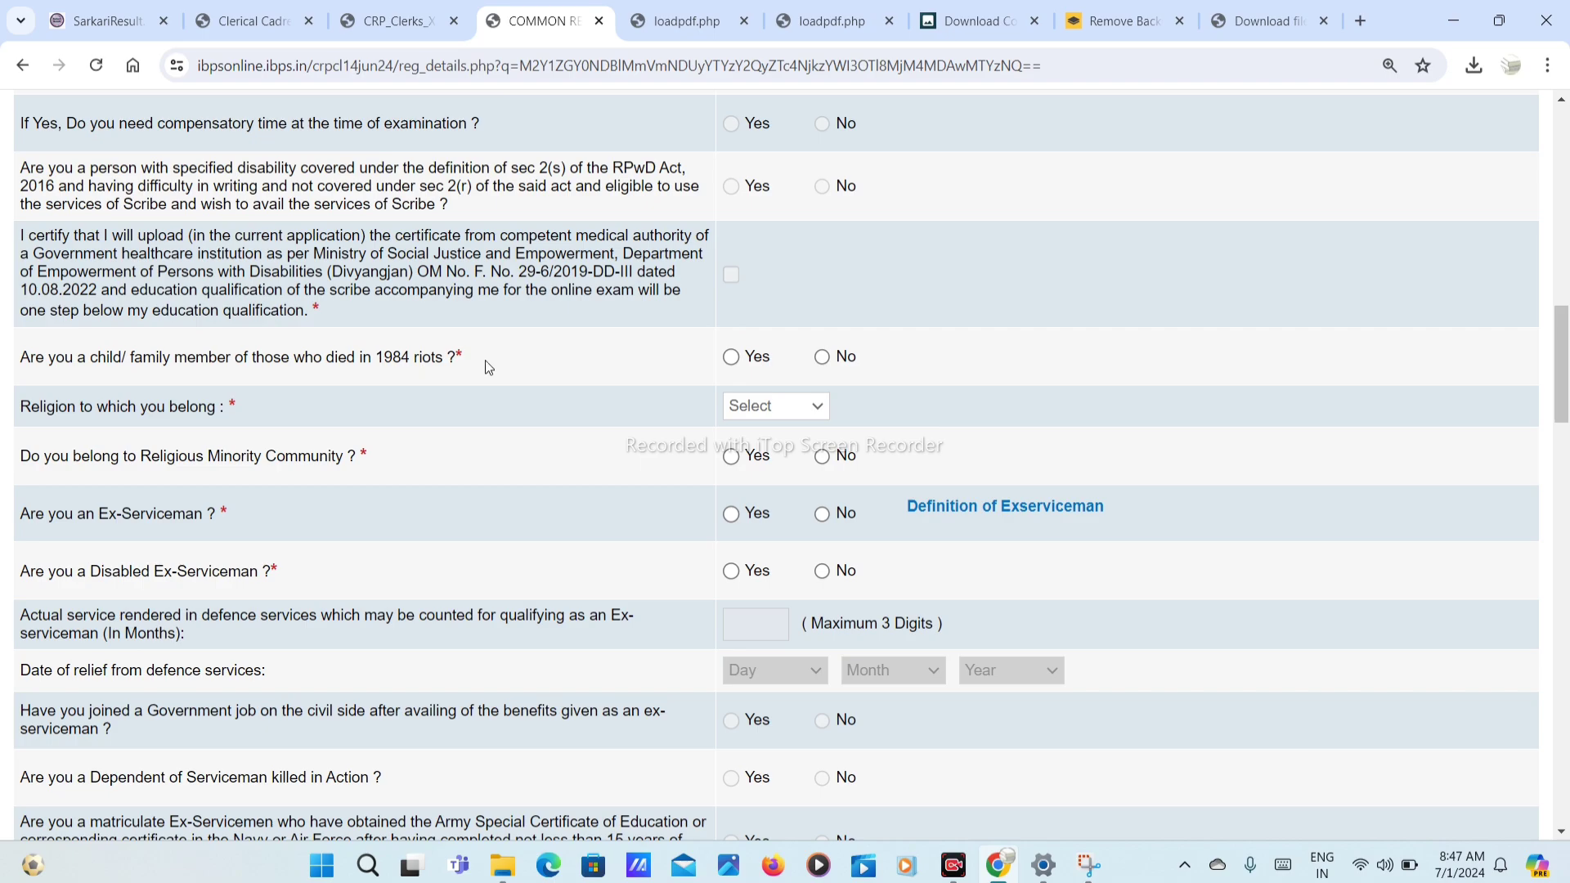
{"action": "left_click", "coordinate": [822, 356]}
Step: Set religion to Hindu and answer No to the religious minority question
{"action": "scroll", "coordinate": [666, 405], "scroll_direction": "down", "scroll_amount": 1}
{"action": "left_click", "coordinate": [777, 324]}
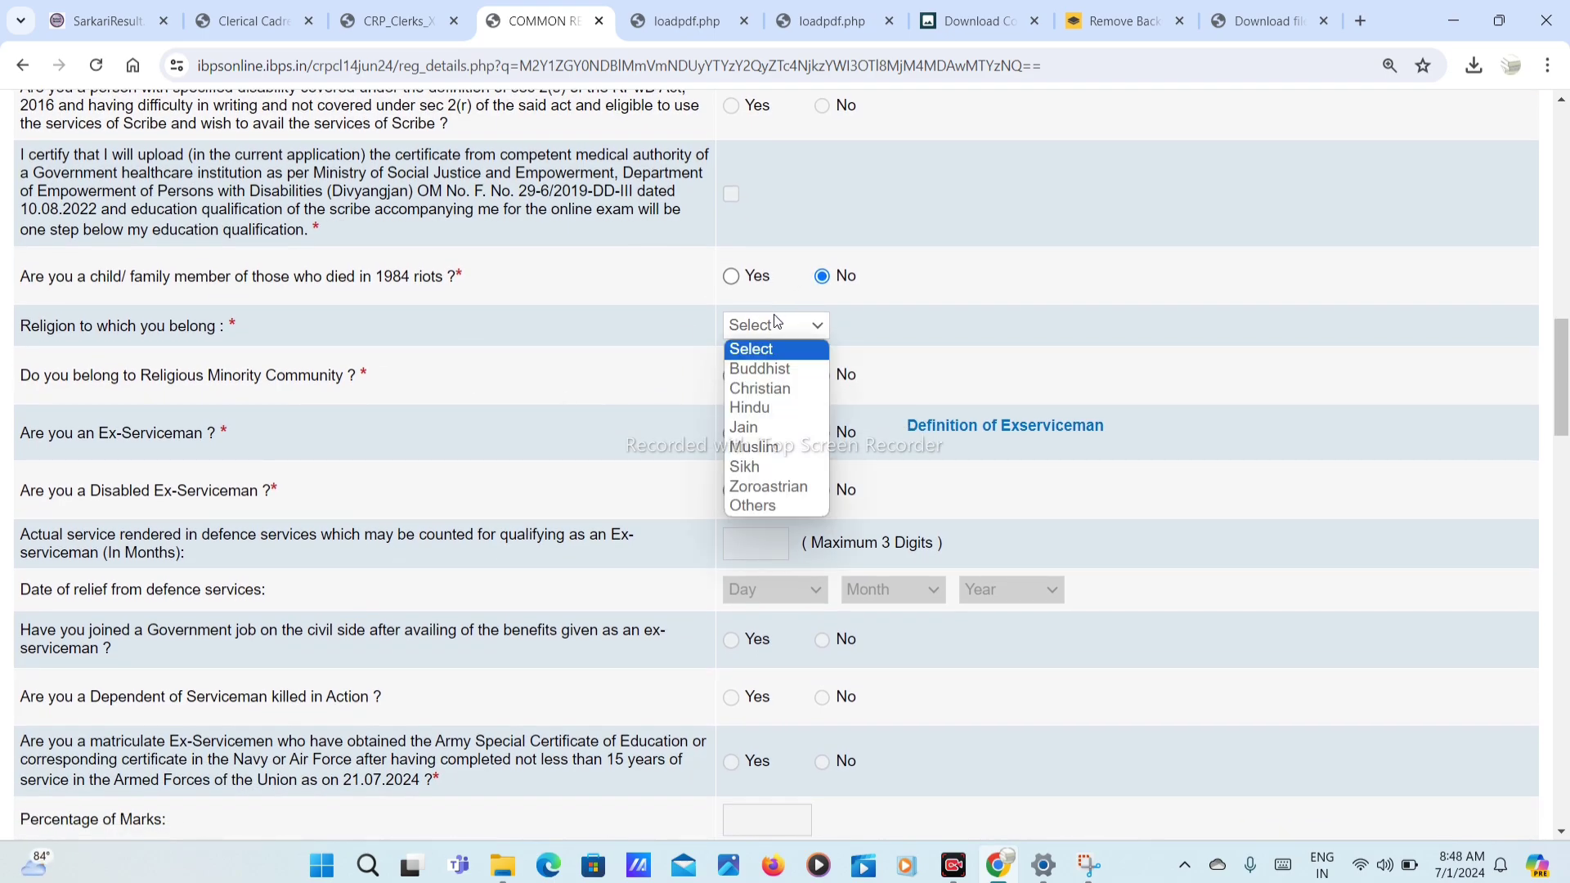
{"action": "left_click", "coordinate": [781, 408]}
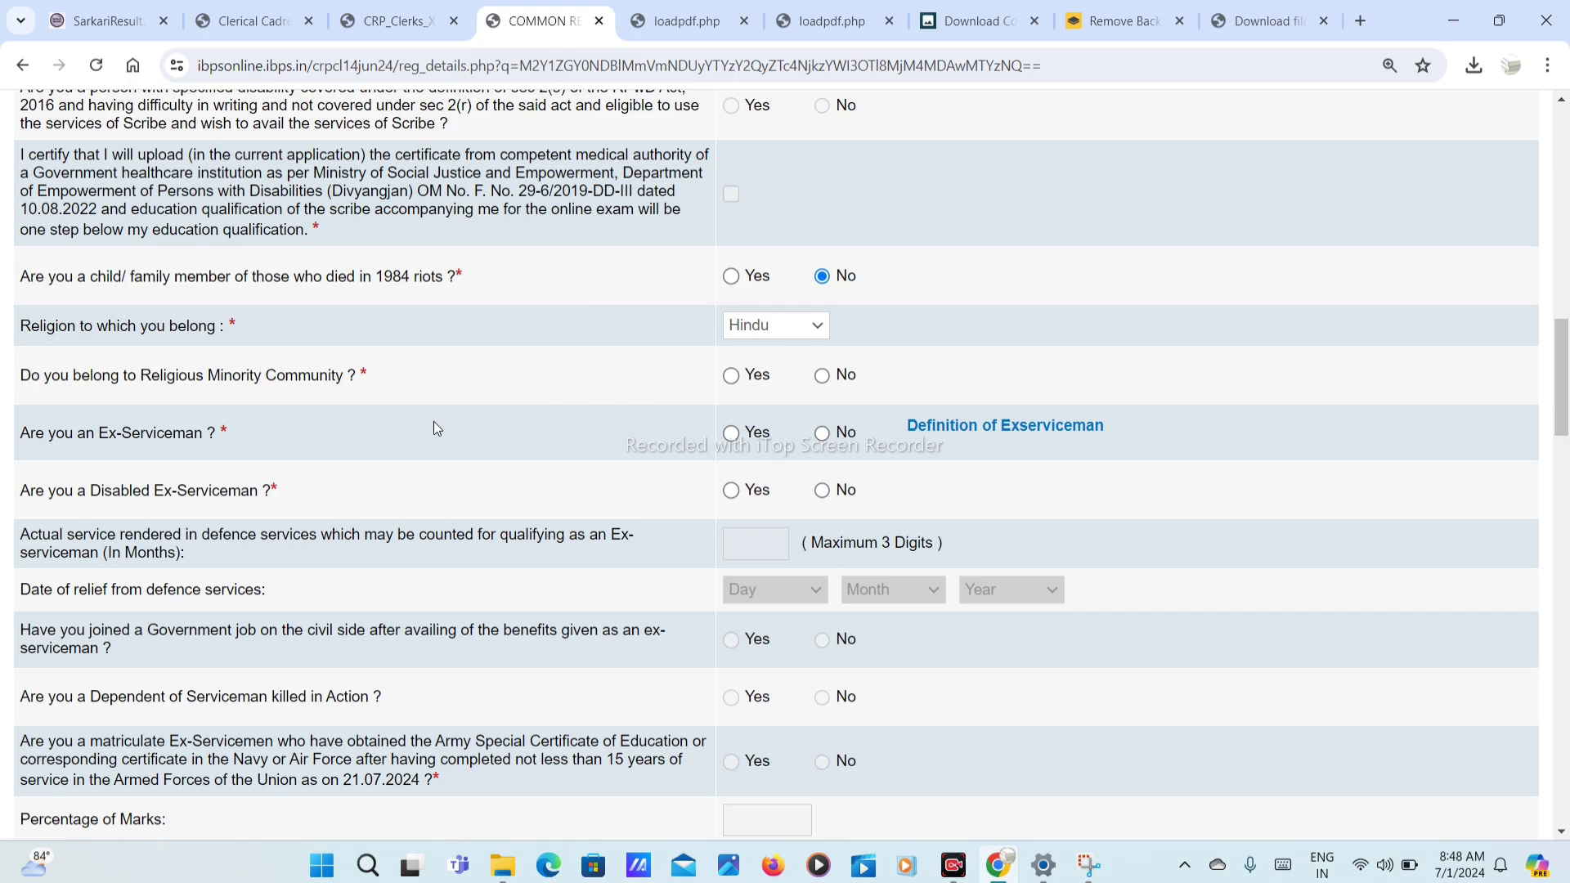
{"action": "left_click", "coordinate": [822, 376]}
Step: Answer No to the ex-serviceman, disabled ex-serviceman, killed-in-action dependent and widow questions
{"action": "scroll", "coordinate": [602, 464], "scroll_direction": "down", "scroll_amount": 2}
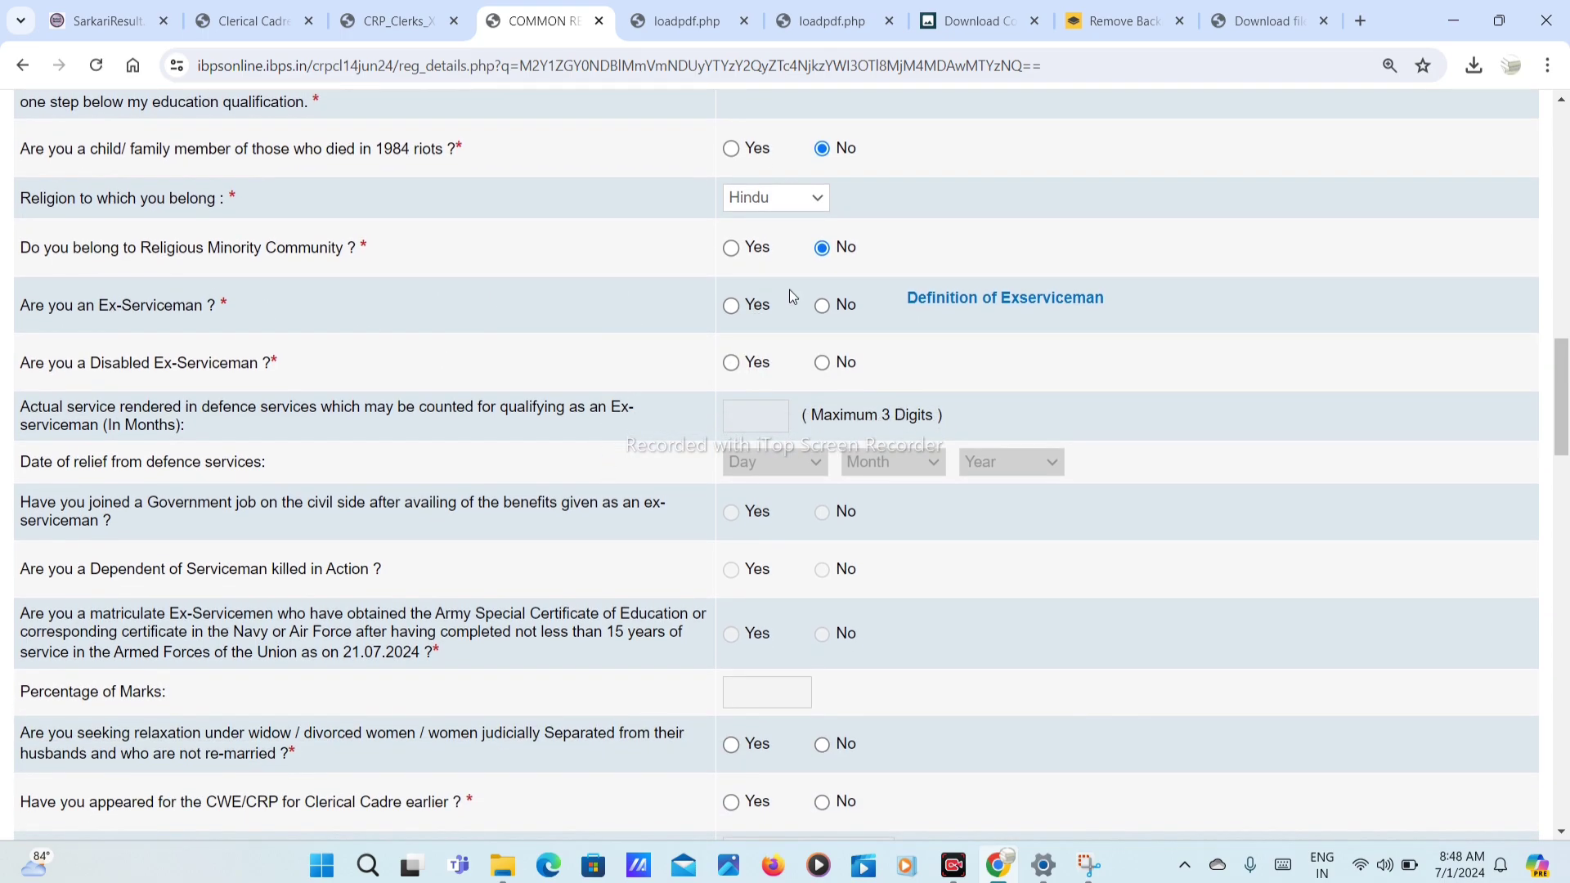
{"action": "left_click", "coordinate": [821, 307]}
{"action": "left_click", "coordinate": [821, 367]}
{"action": "scroll", "coordinate": [823, 368], "scroll_direction": "down", "scroll_amount": 2}
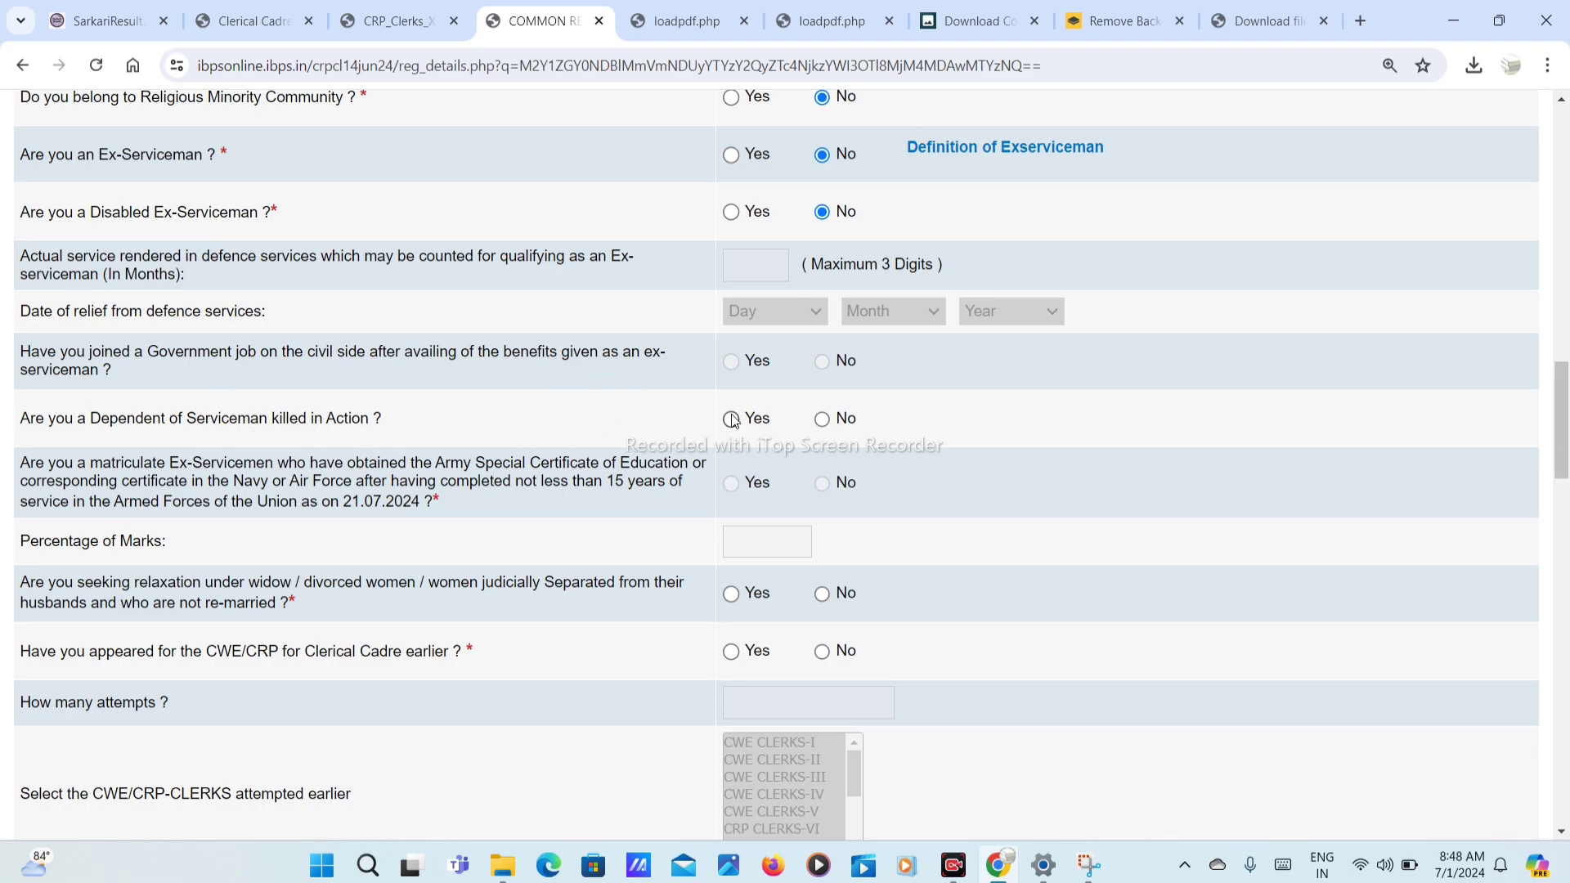
{"action": "left_click", "coordinate": [826, 420]}
{"action": "scroll", "coordinate": [826, 426], "scroll_direction": "down", "scroll_amount": 2}
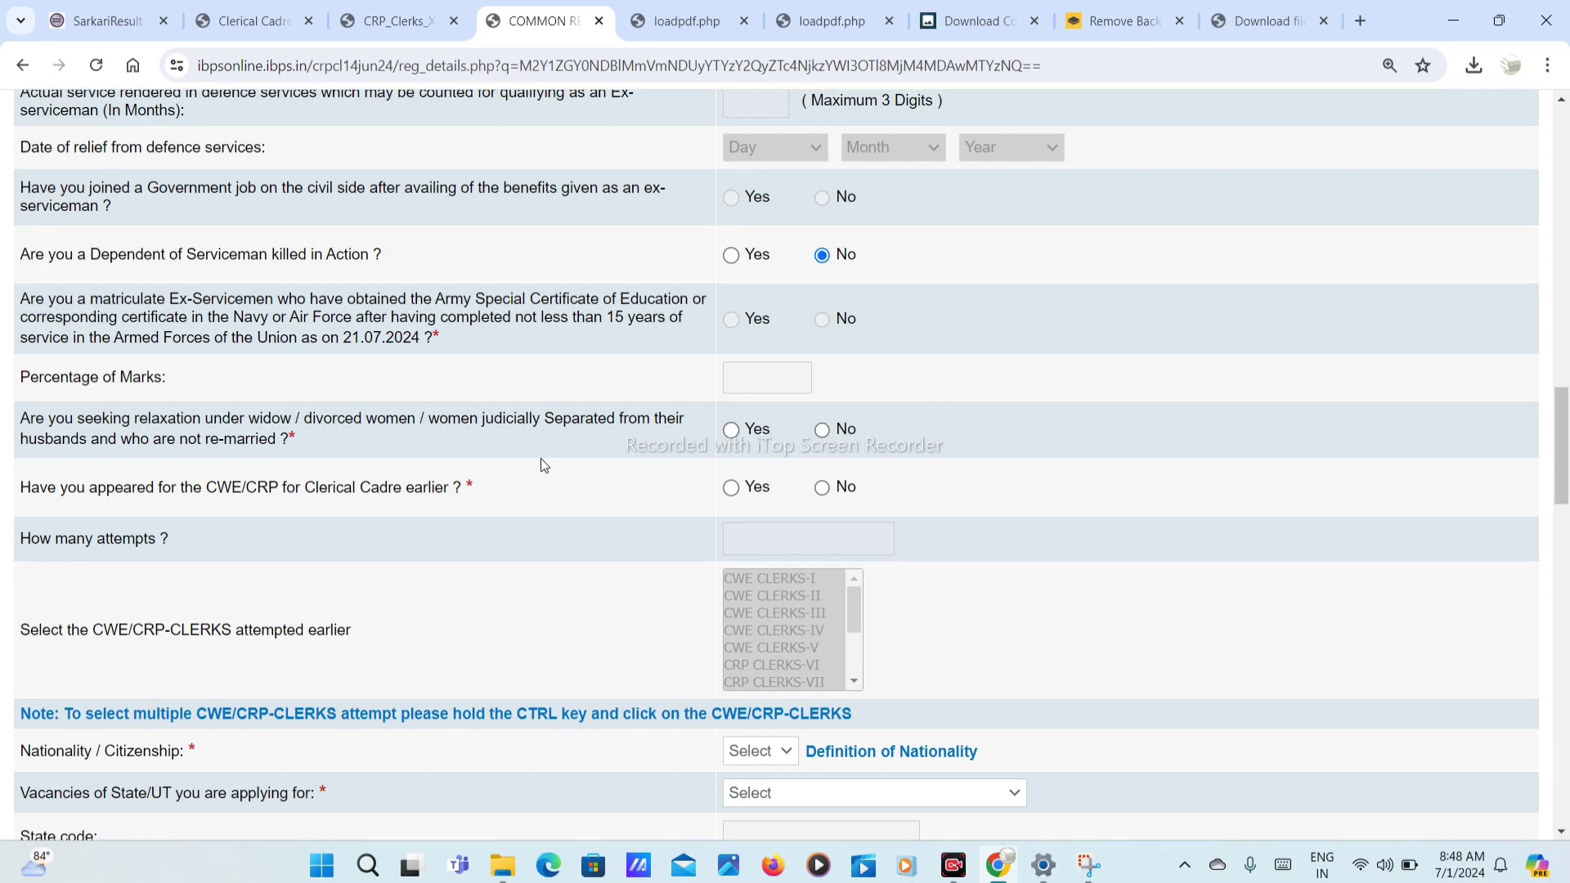
{"action": "scroll", "coordinate": [541, 458], "scroll_direction": "down", "scroll_amount": 1}
{"action": "left_click", "coordinate": [831, 326]}
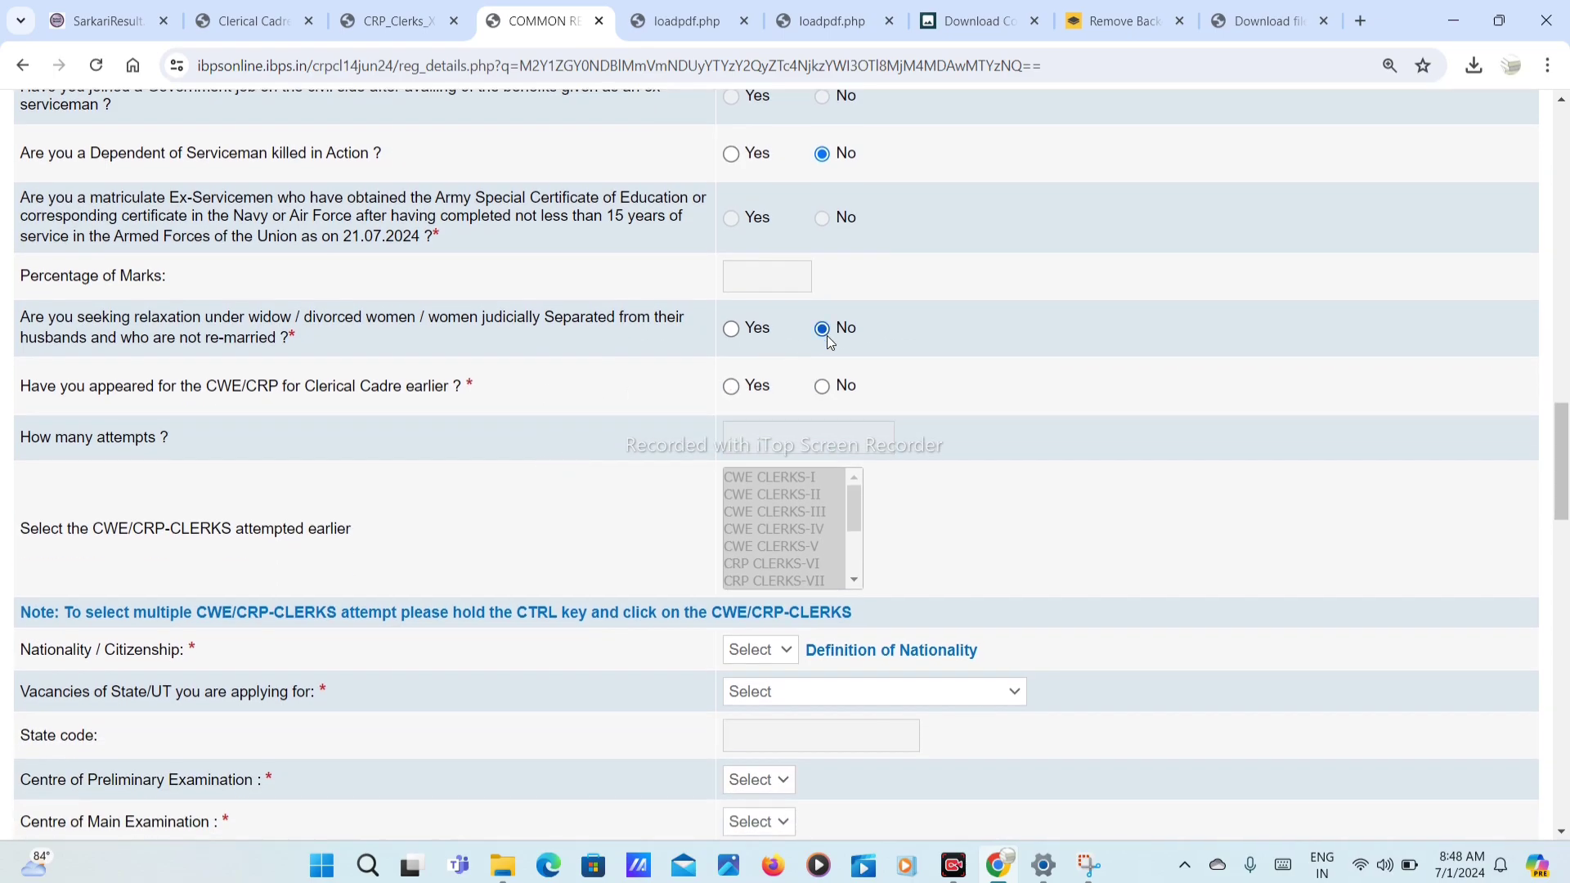
Step: Leave the earlier Clerical CWE/CRP attempt question at No, disabling the attempts fields
{"action": "left_click", "coordinate": [822, 386]}
{"action": "scroll", "coordinate": [584, 456], "scroll_direction": "down", "scroll_amount": 2}
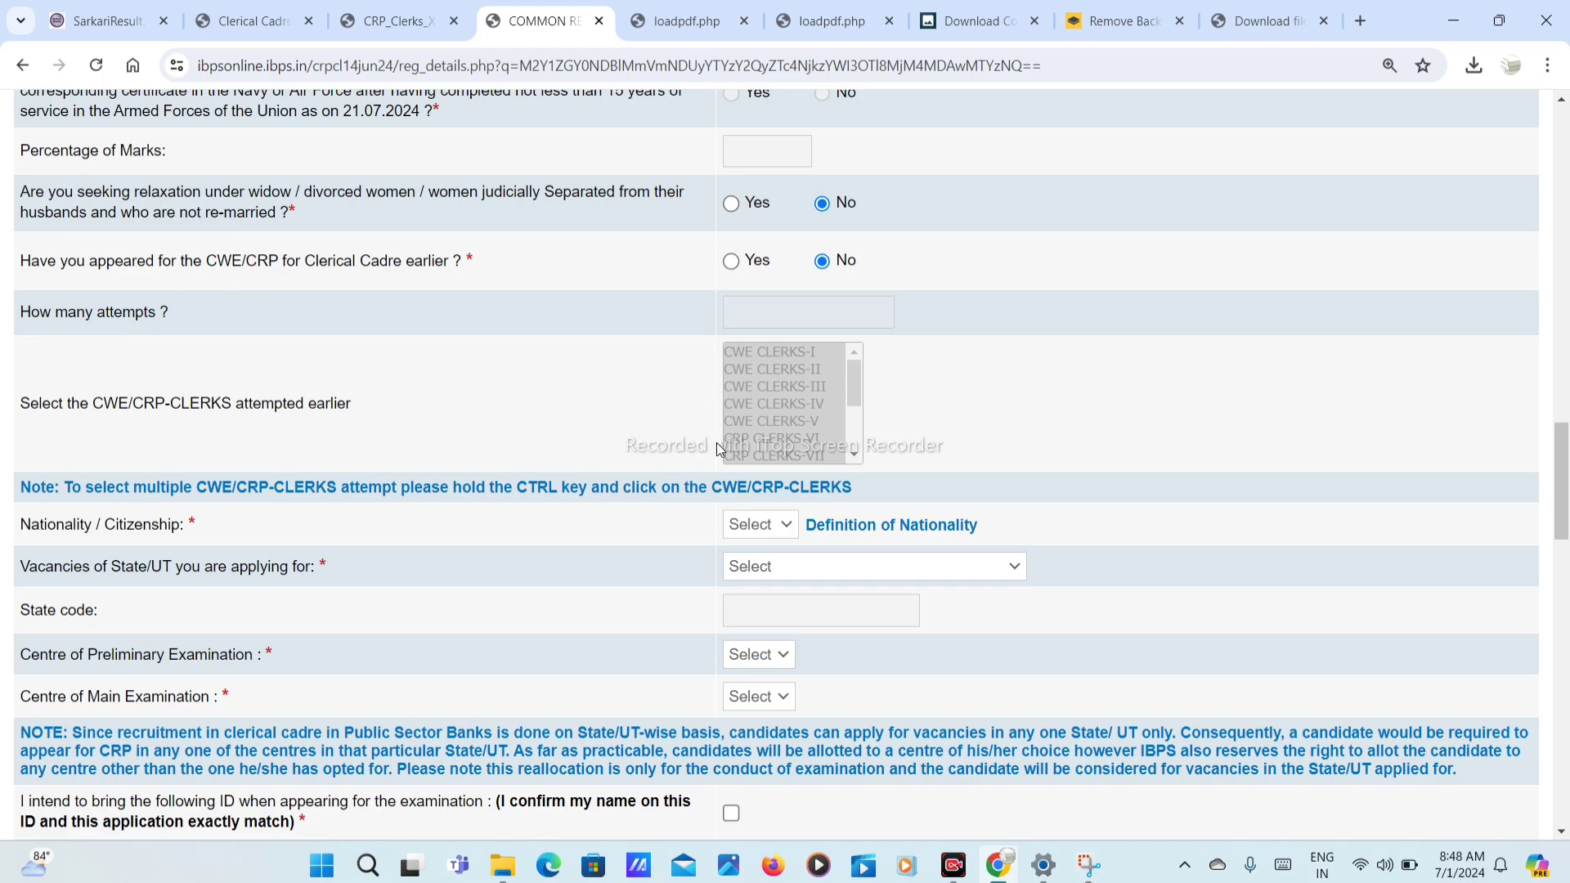
{"action": "left_click", "coordinate": [732, 262]}
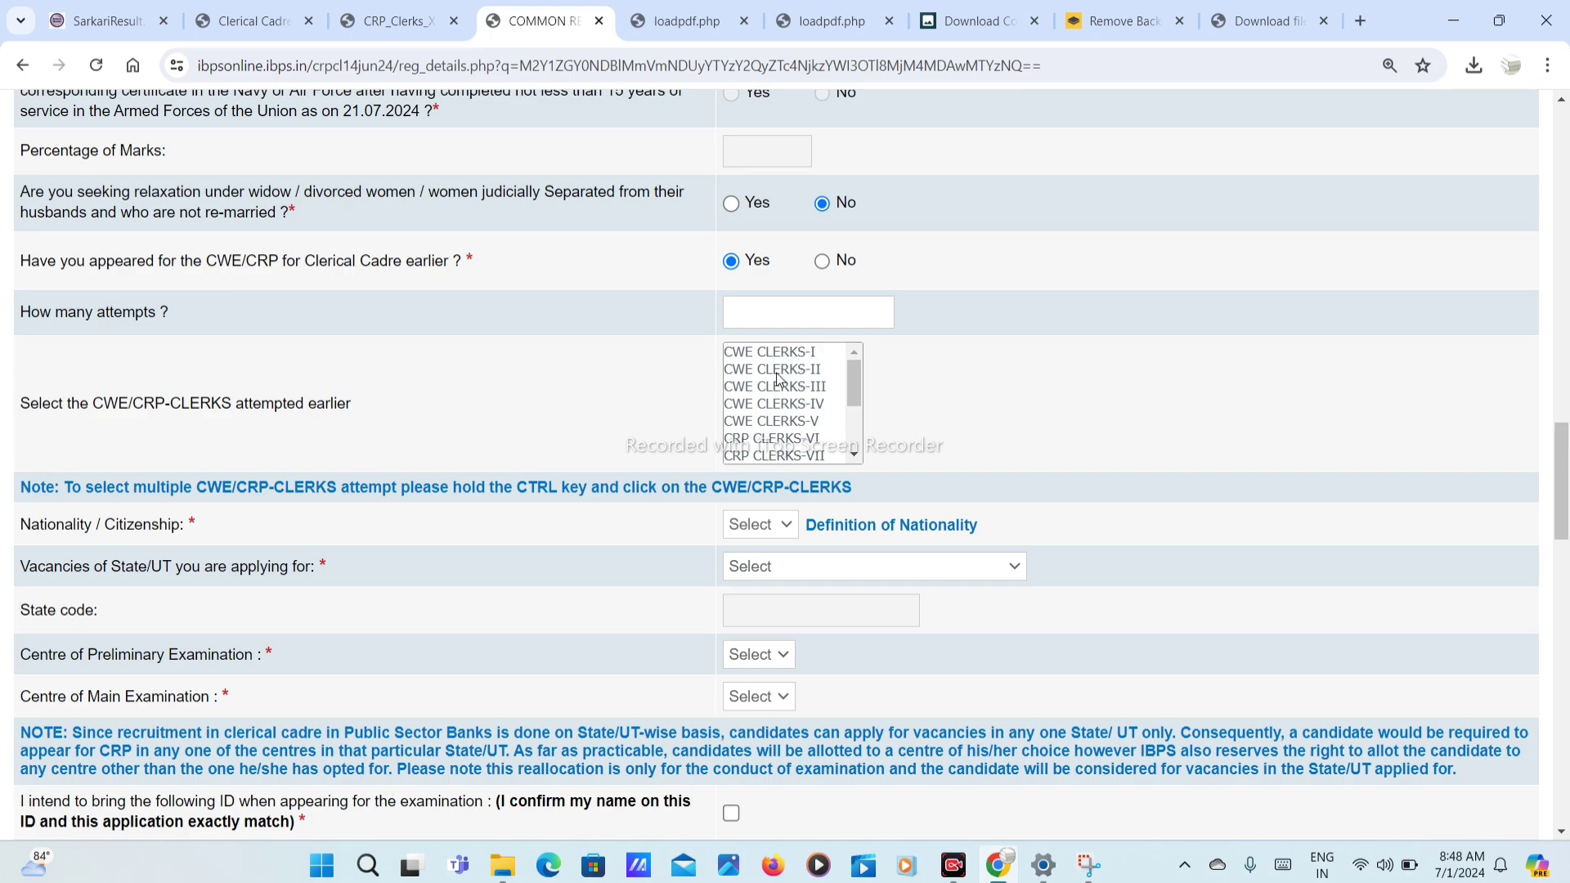
{"action": "scroll", "coordinate": [807, 421], "scroll_direction": "down", "scroll_amount": 2}
{"action": "left_click", "coordinate": [748, 312]}
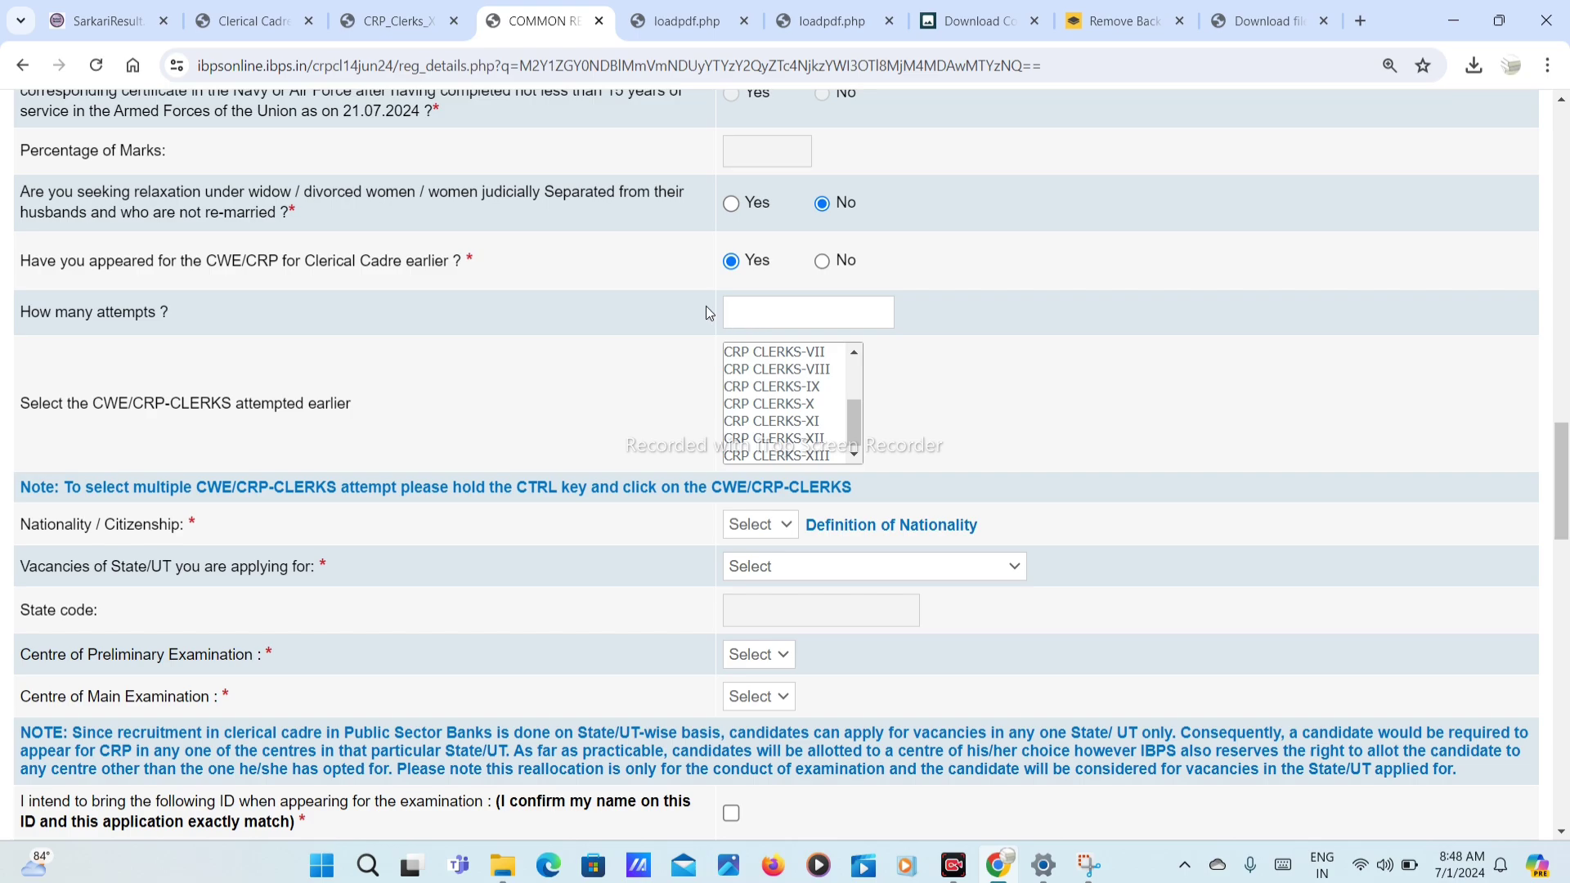
{"action": "left_click", "coordinate": [823, 261]}
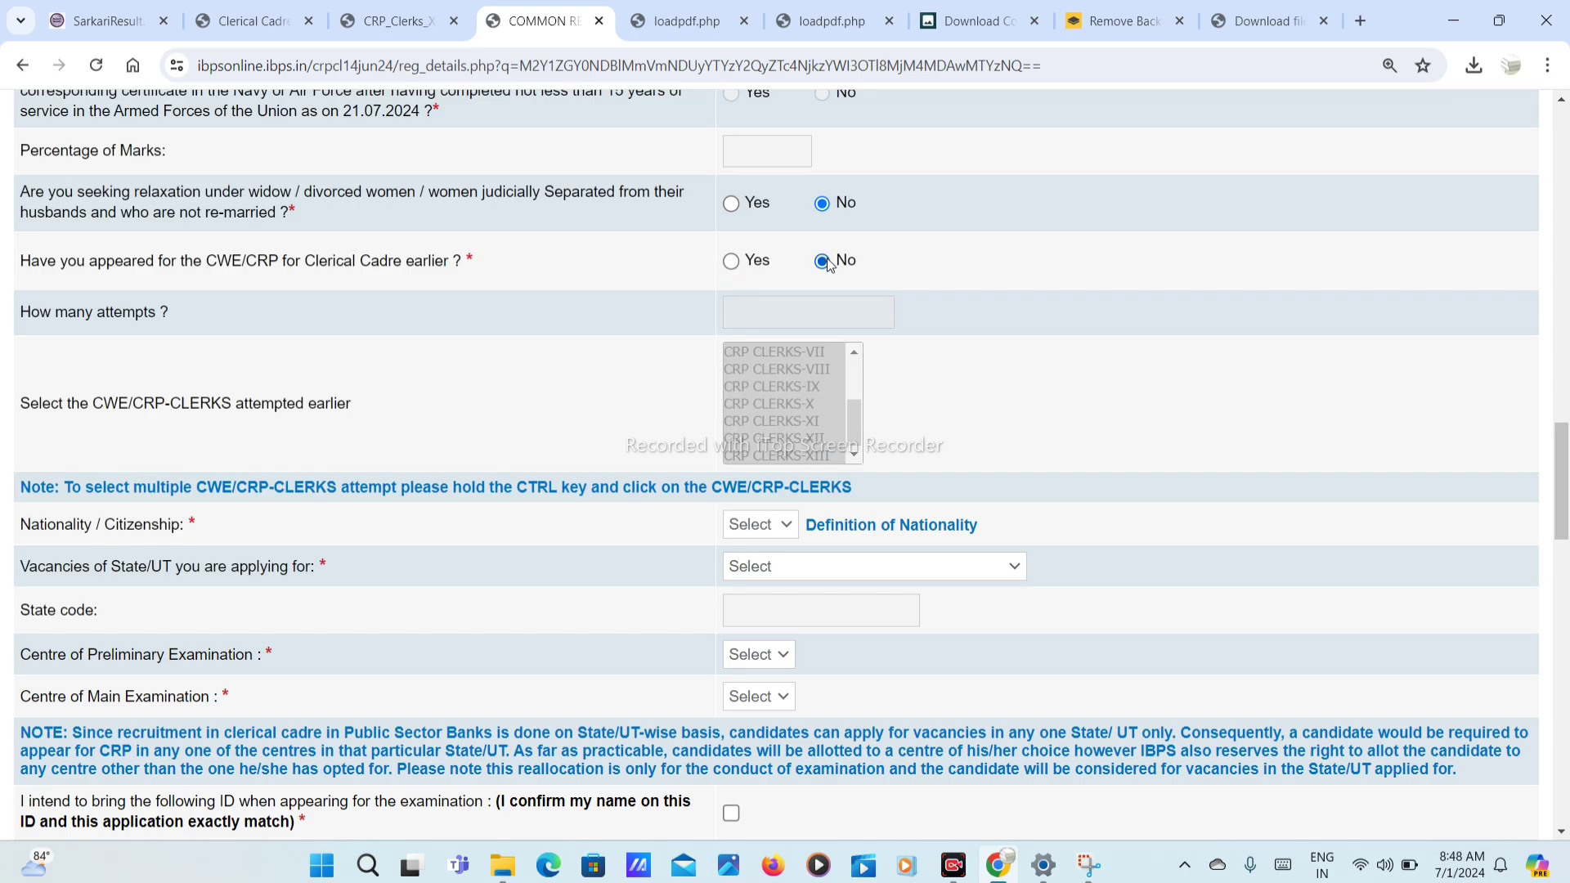
{"action": "scroll", "coordinate": [746, 327], "scroll_direction": "down", "scroll_amount": 2}
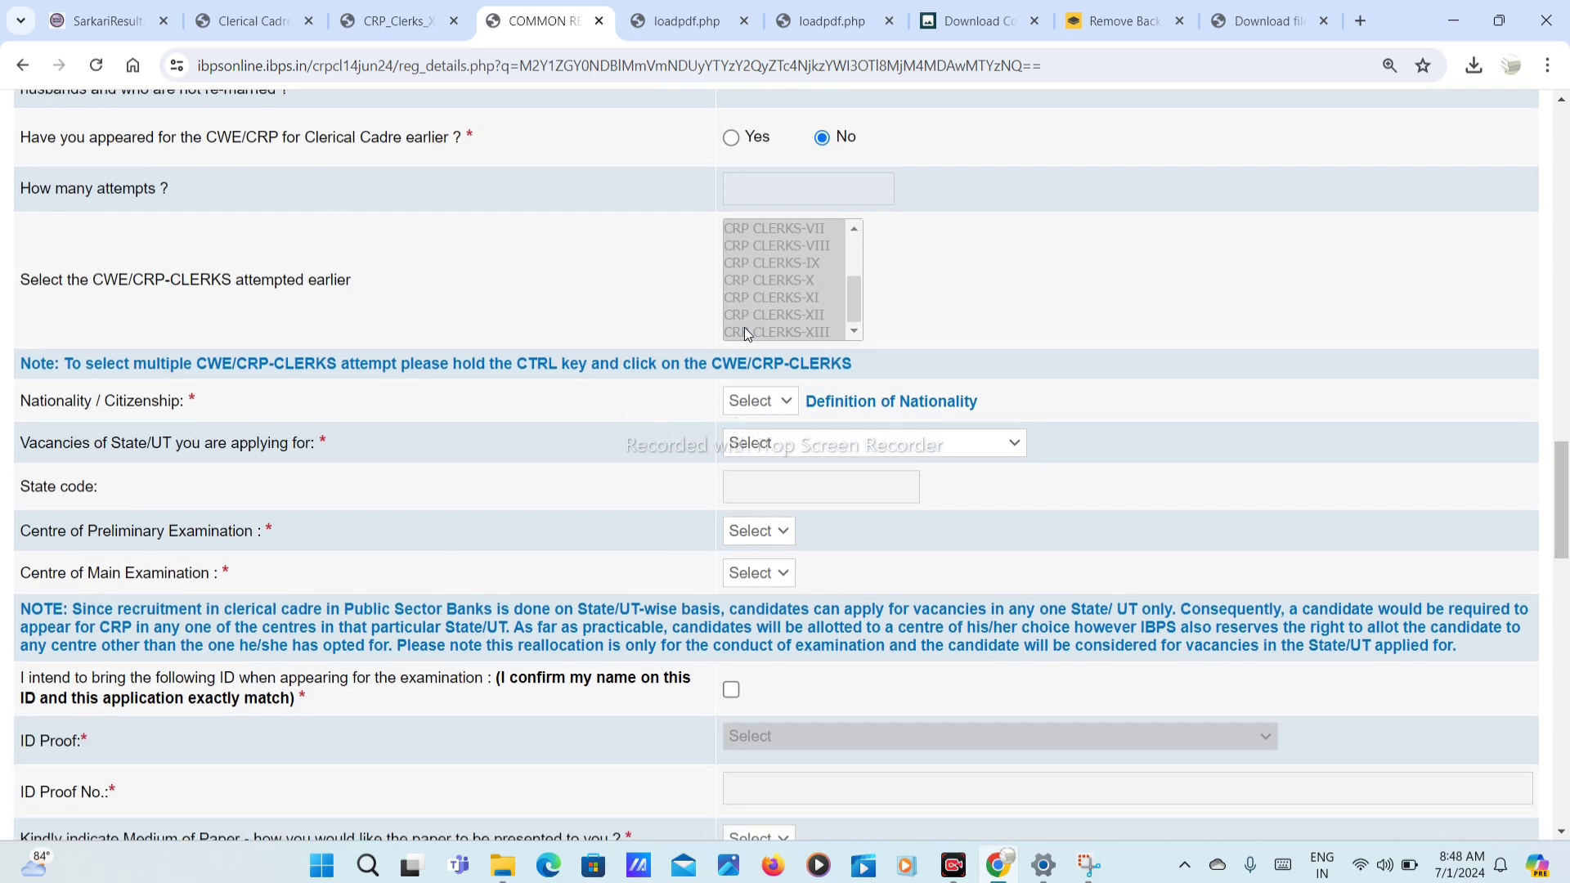
Step: Set nationality to Indian and apply for Jharkhand vacancies, state code 25
{"action": "left_click", "coordinate": [757, 384]}
{"action": "left_click", "coordinate": [761, 427]}
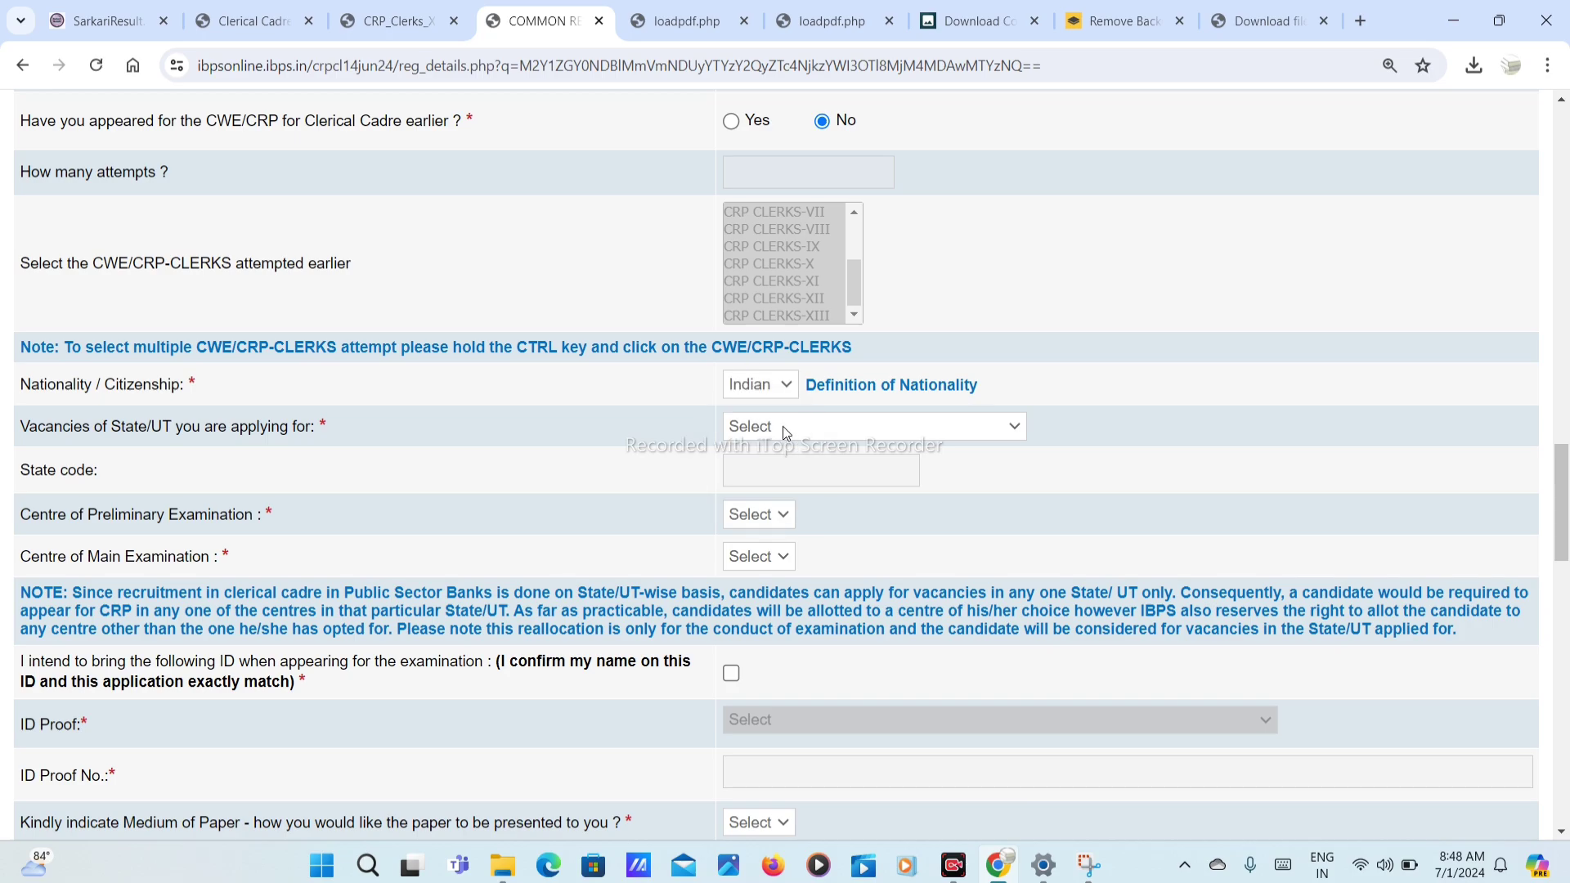
{"action": "left_click", "coordinate": [785, 425]}
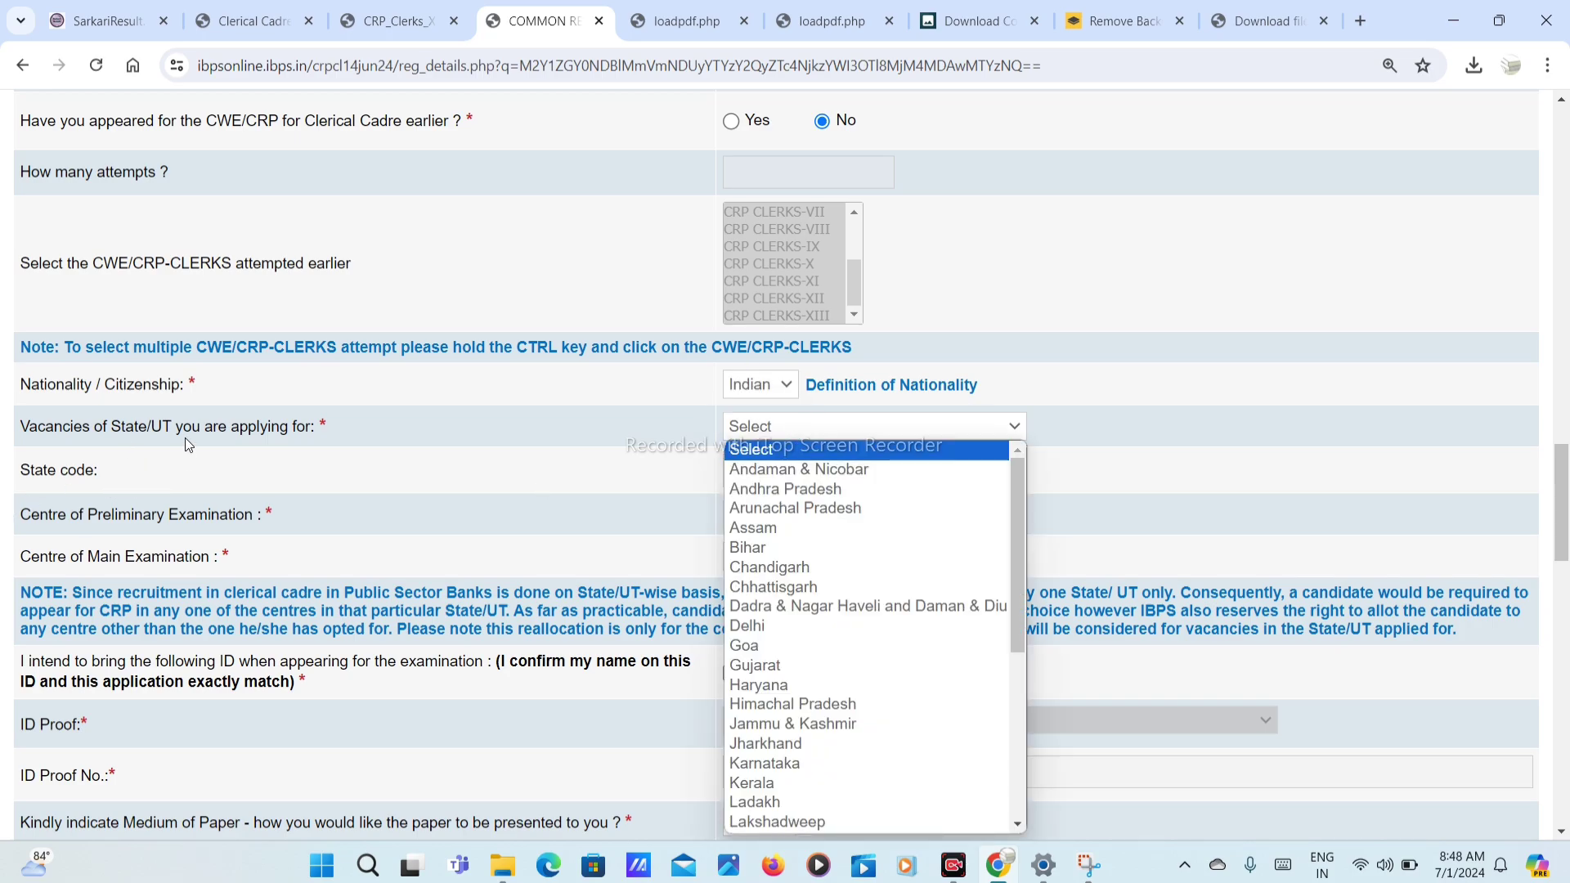
{"action": "scroll", "coordinate": [762, 646], "scroll_direction": "down", "scroll_amount": 3}
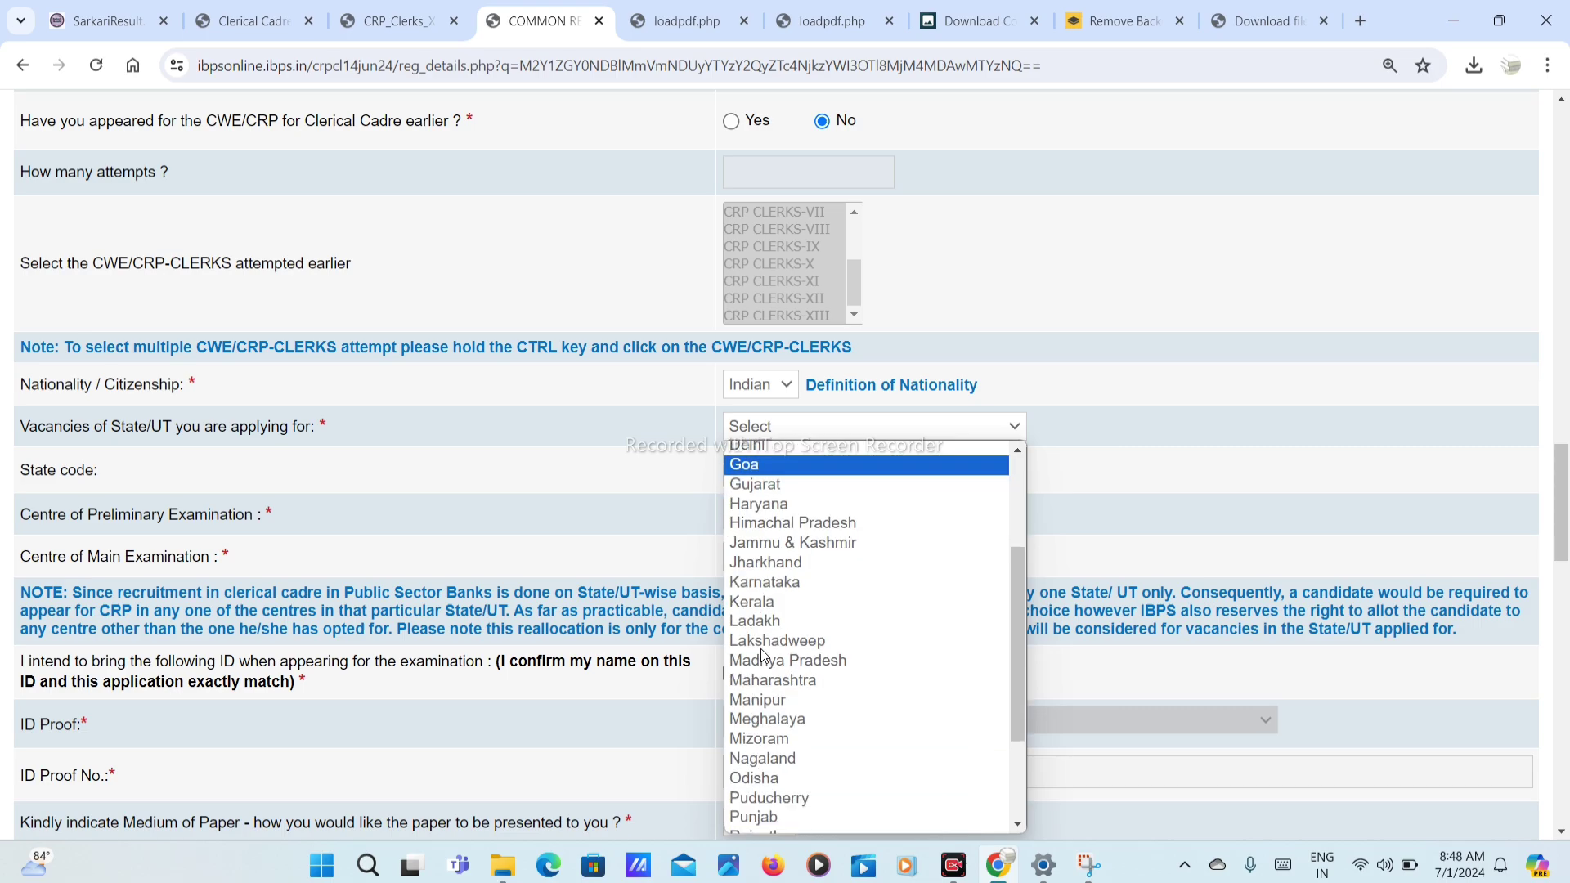
{"action": "key", "text": "Escape"}
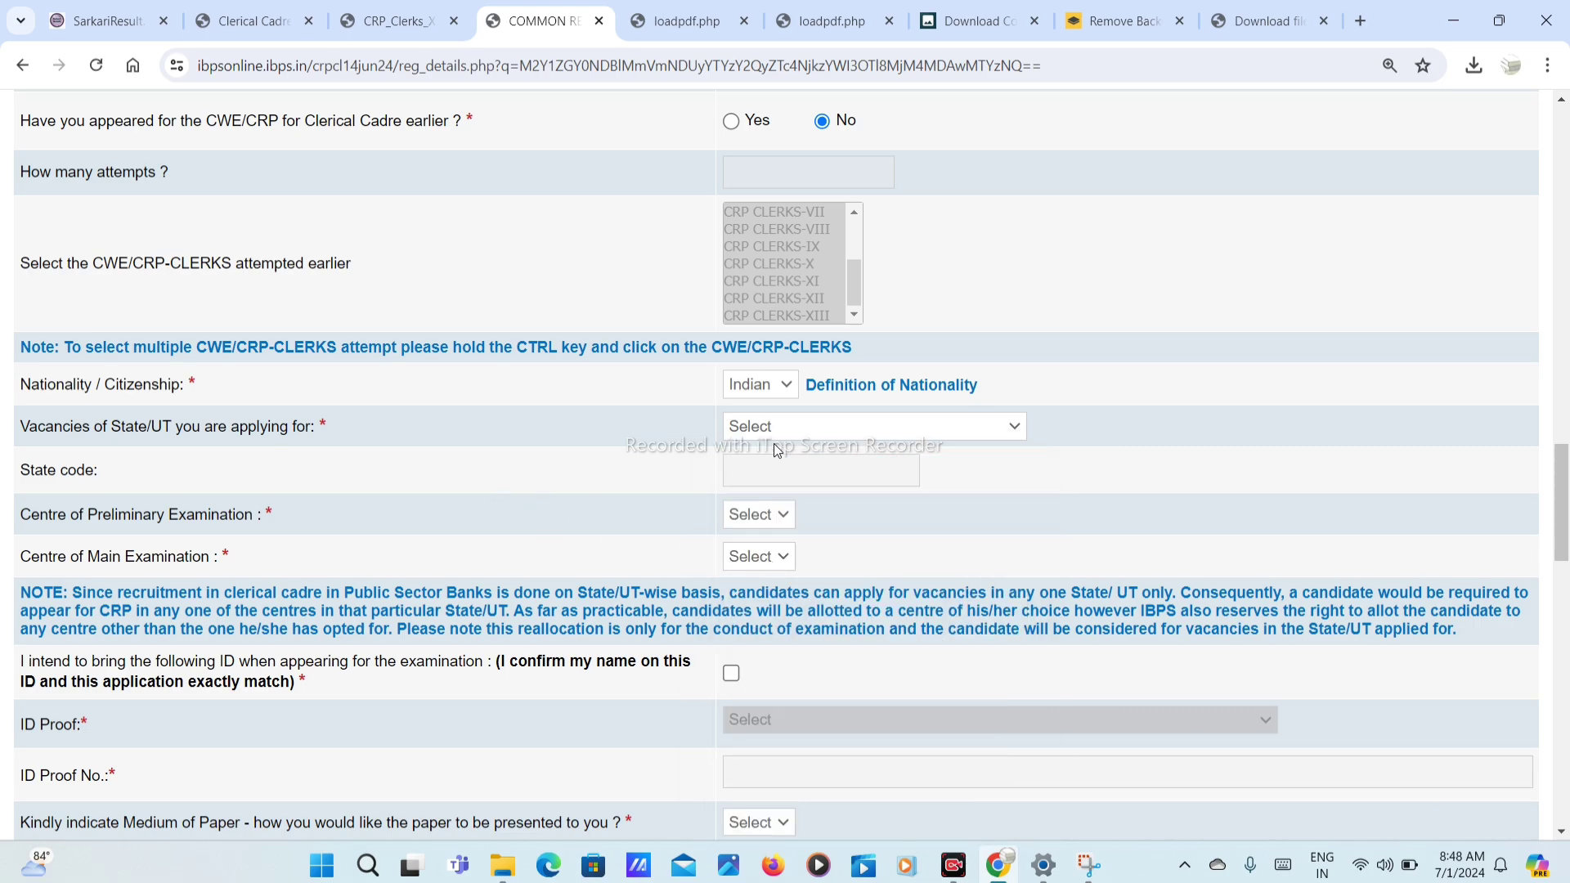
{"action": "left_click", "coordinate": [778, 430]}
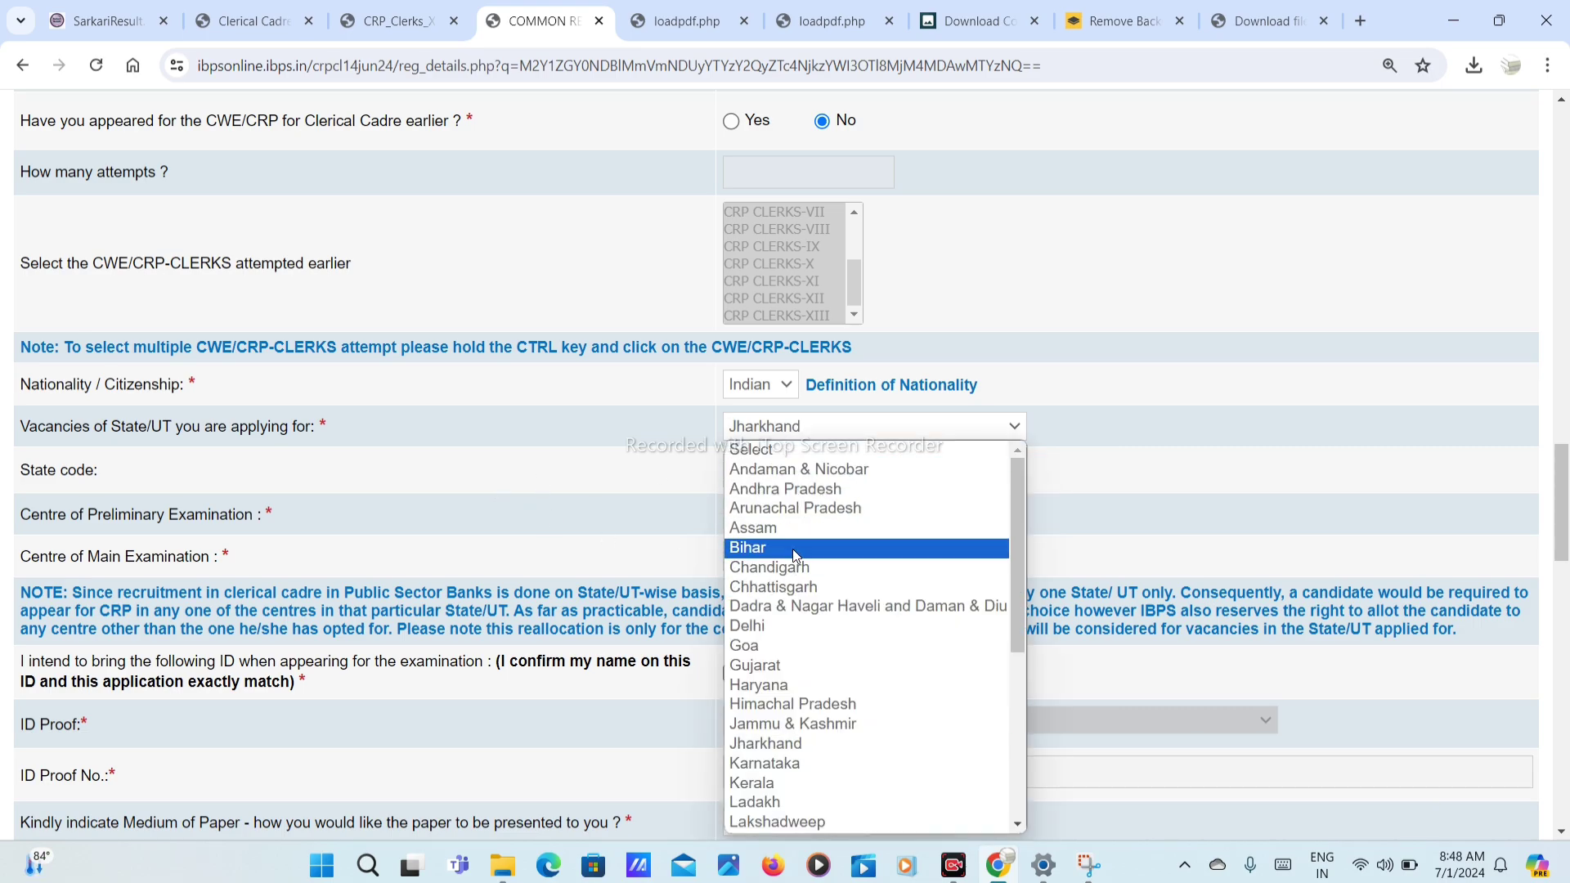
{"action": "left_click", "coordinate": [757, 742]}
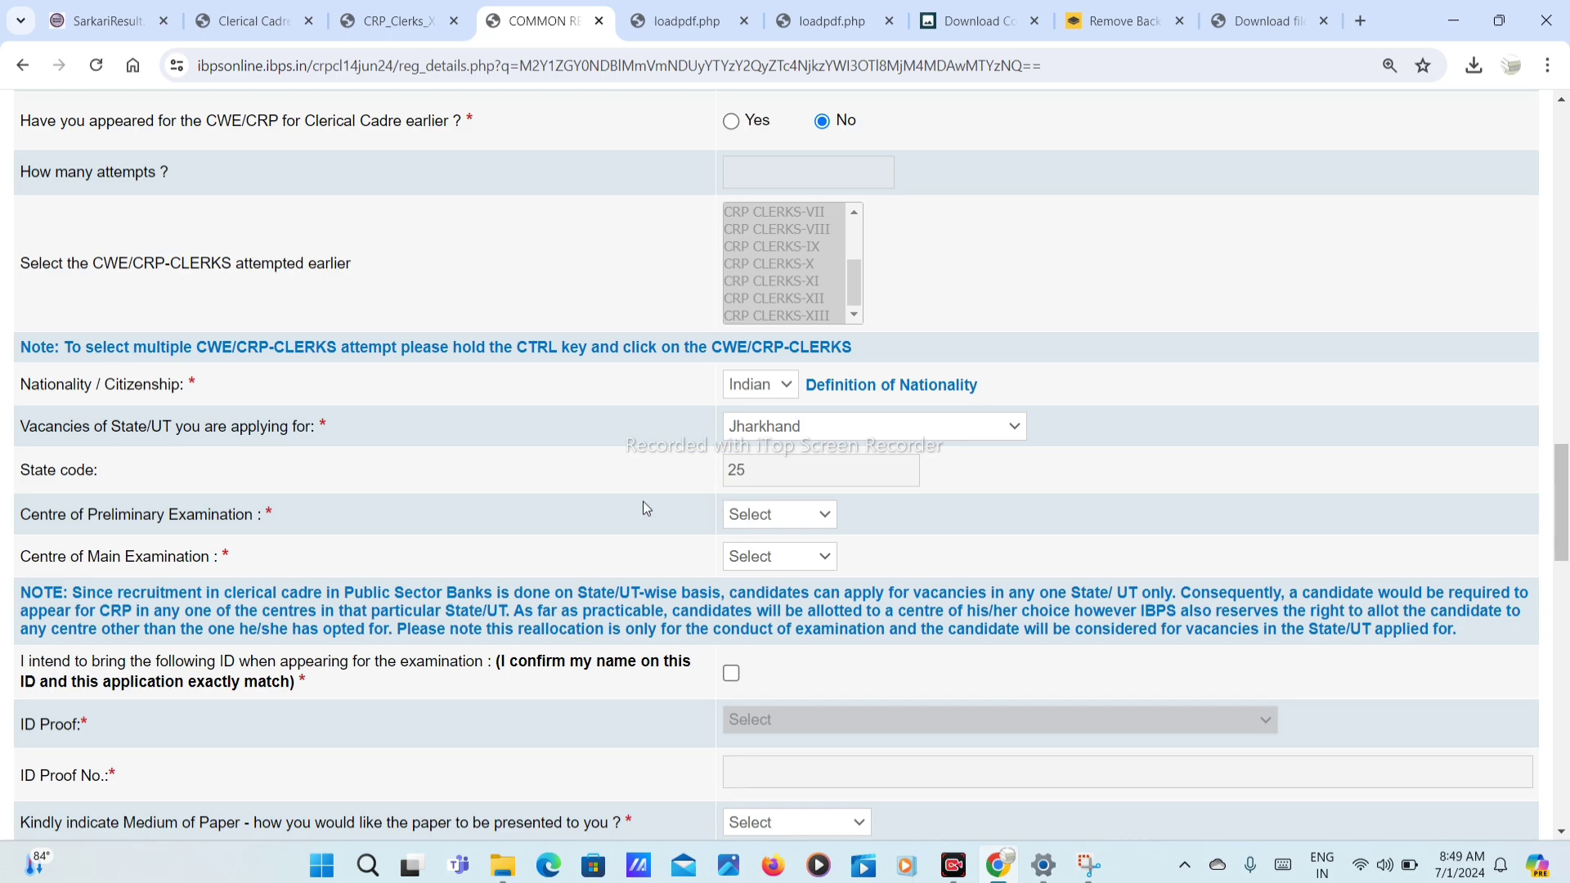
{"action": "double_click", "coordinate": [809, 483]}
Step: Choose Bokaro as preliminary and Ranchi as main examination centre
{"action": "left_click", "coordinate": [795, 523]}
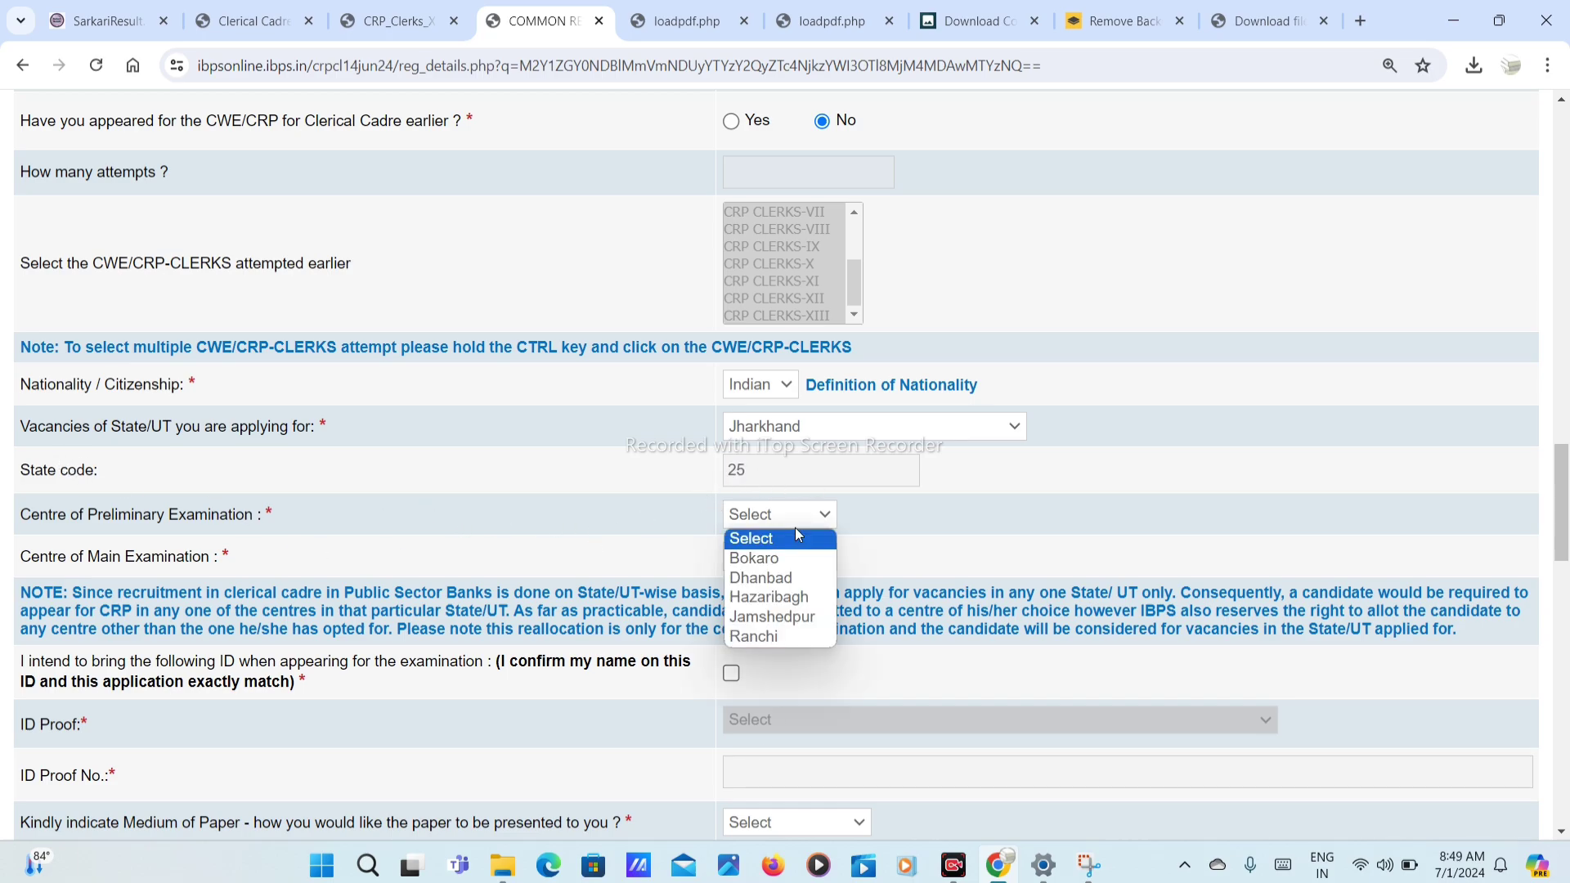
{"action": "left_click", "coordinate": [777, 560]}
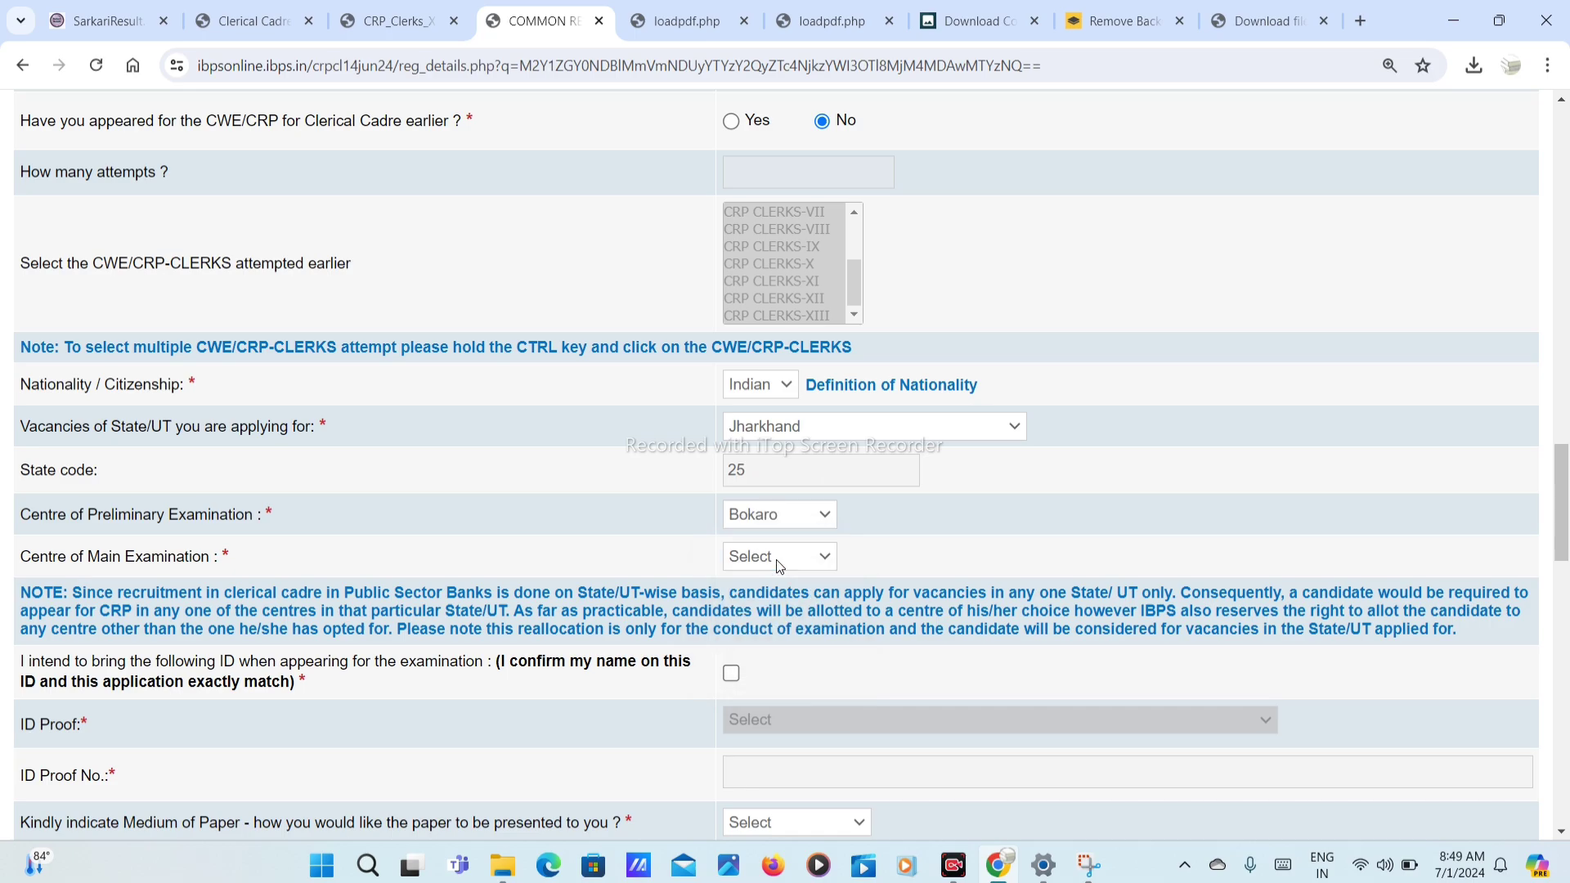
{"action": "left_click", "coordinate": [738, 564]}
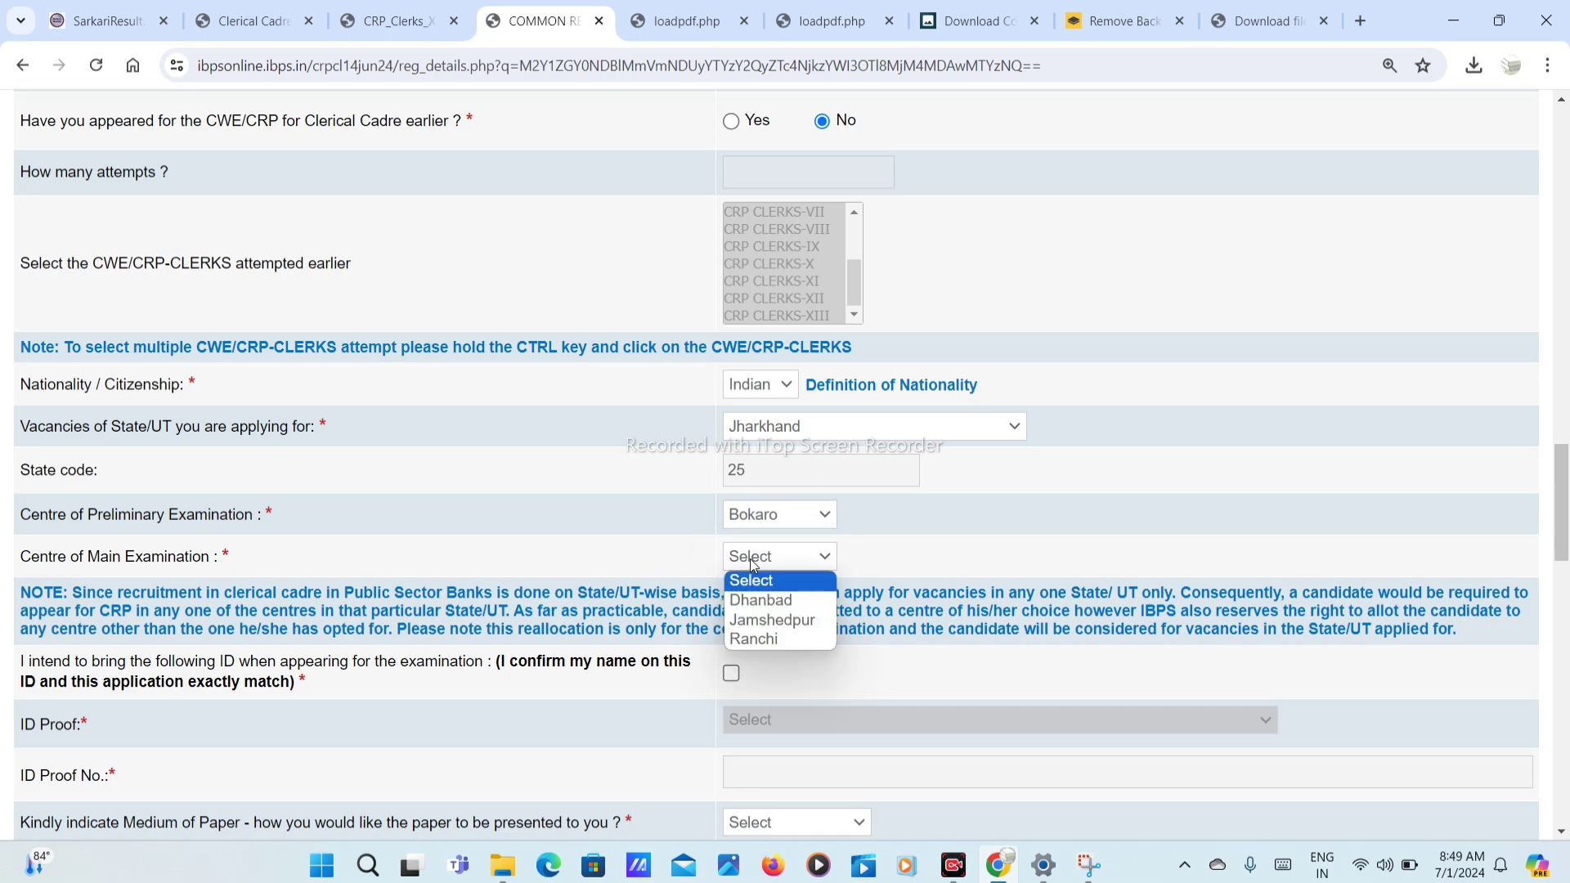
{"action": "left_click", "coordinate": [776, 639]}
{"action": "scroll", "coordinate": [772, 635], "scroll_direction": "down", "scroll_amount": 2}
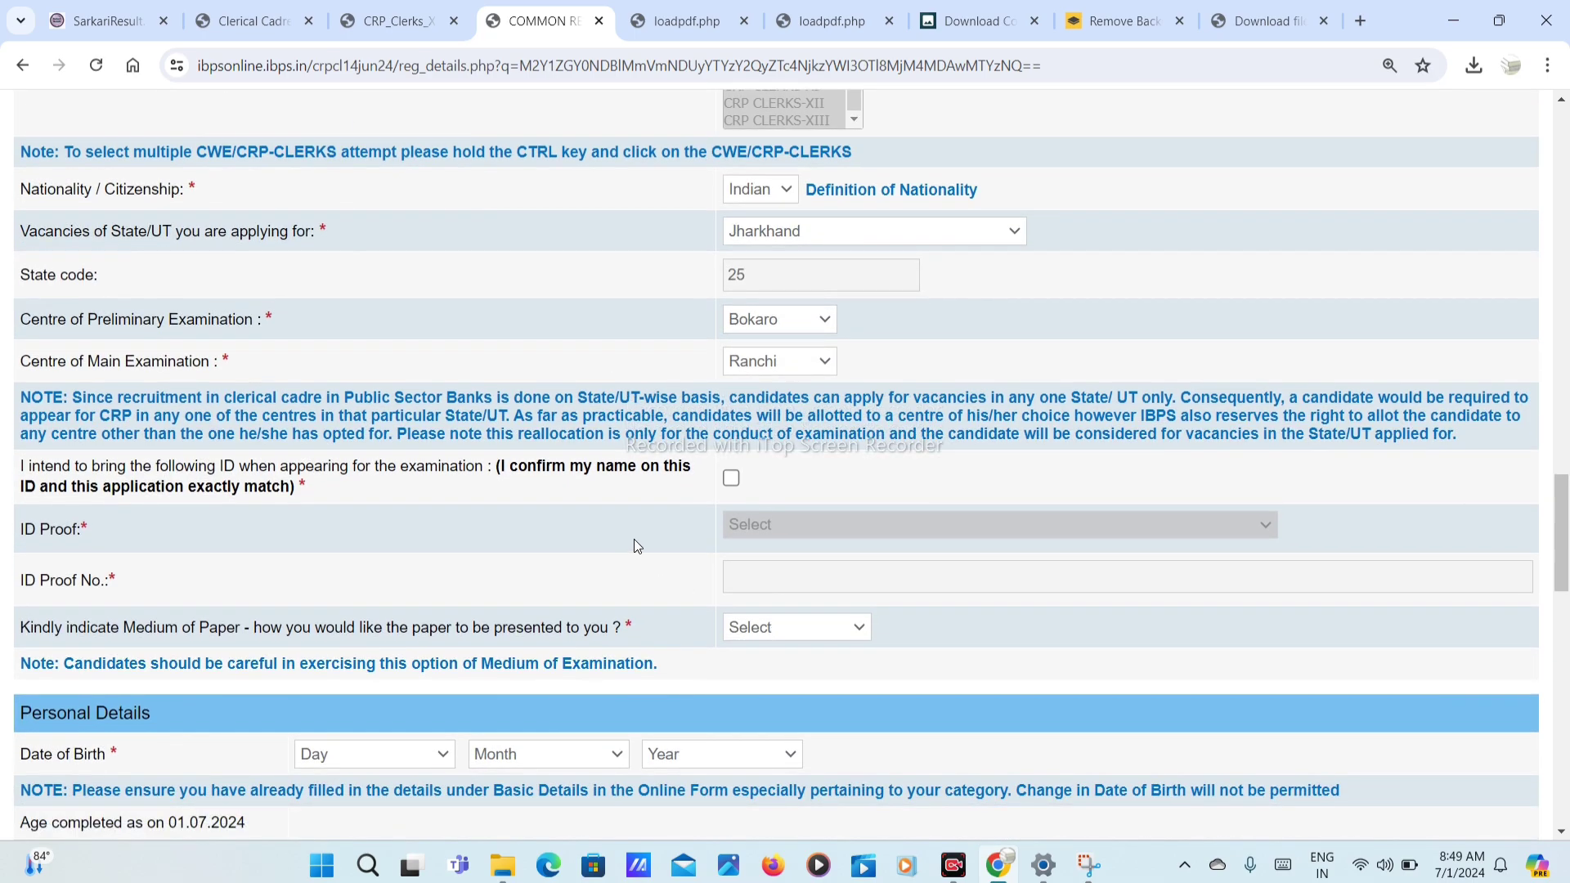
{"action": "scroll", "coordinate": [635, 538], "scroll_direction": "down", "scroll_amount": 2}
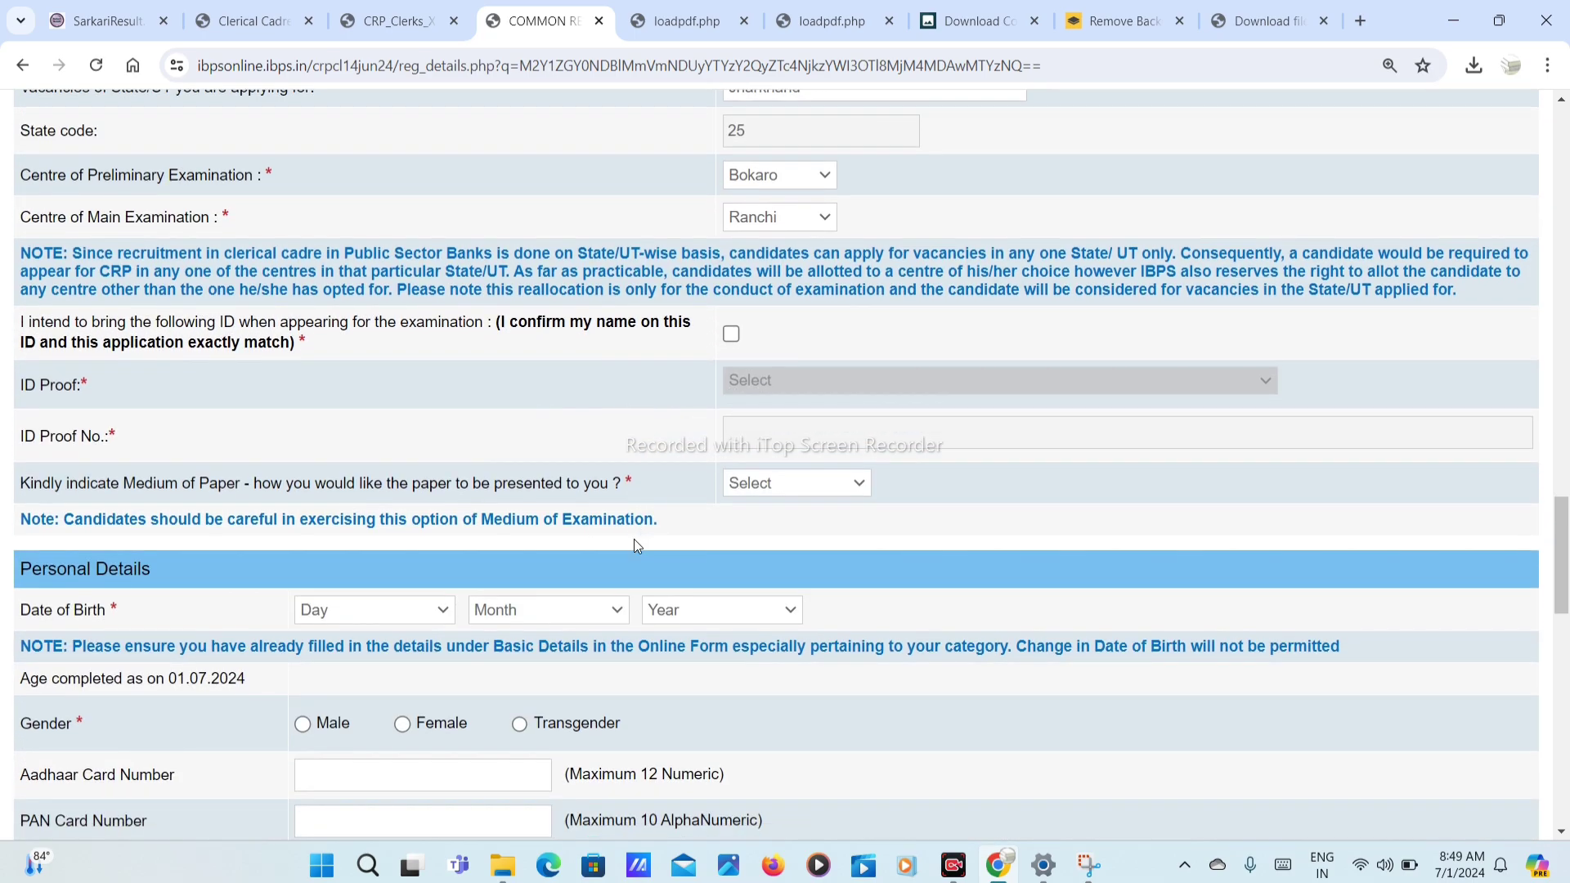
Step: Confirm bringing the ID and set ID proof to E-Aadhaar card with a photograph
{"action": "left_click", "coordinate": [728, 336]}
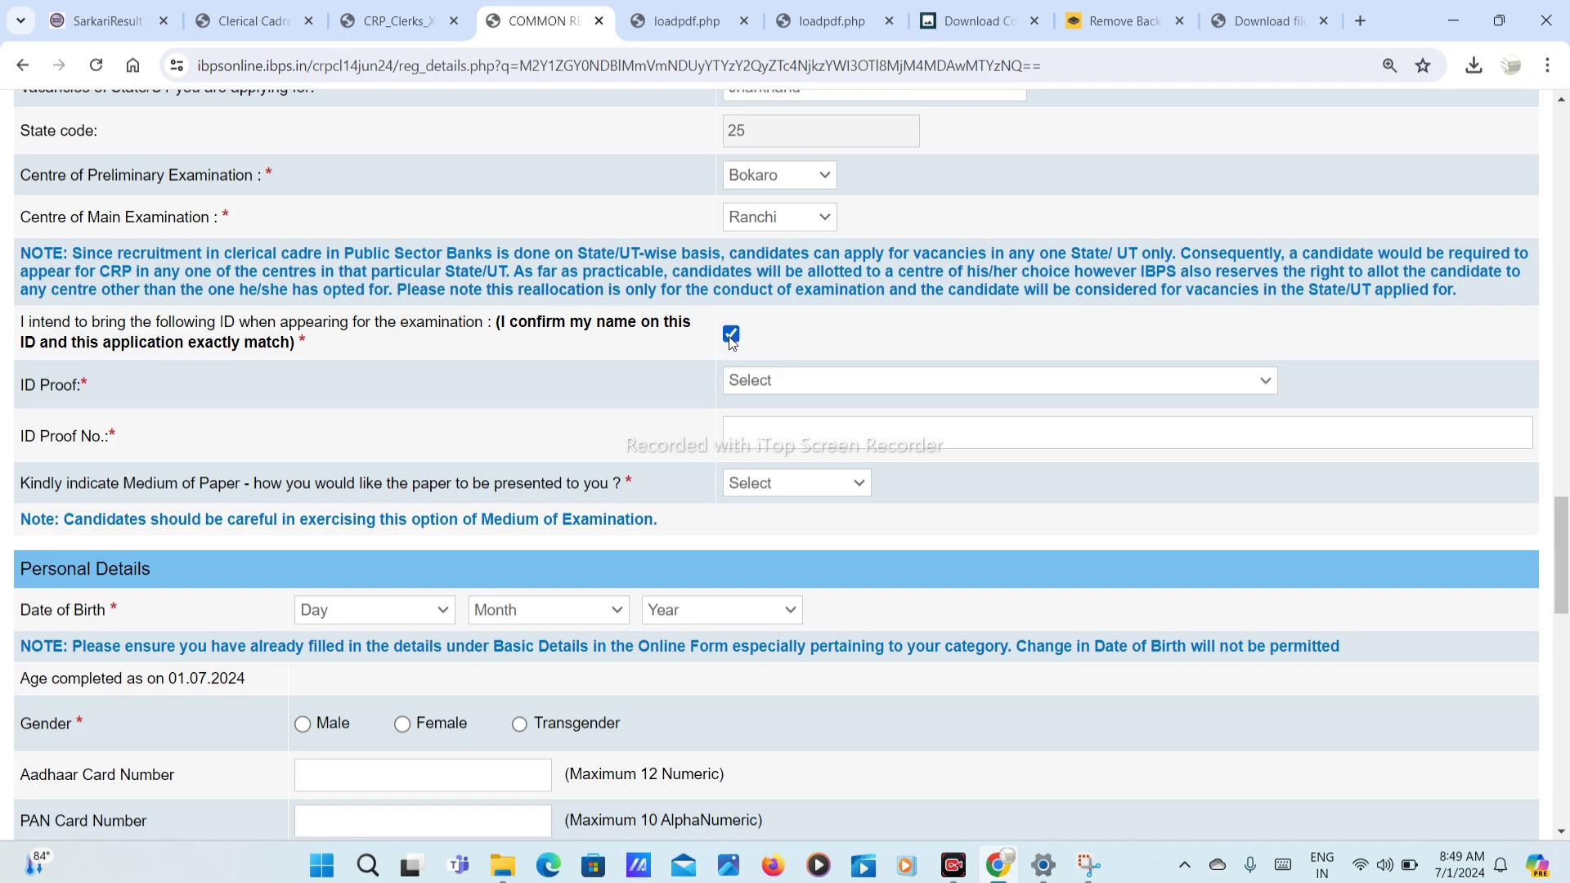
{"action": "left_click", "coordinate": [777, 390]}
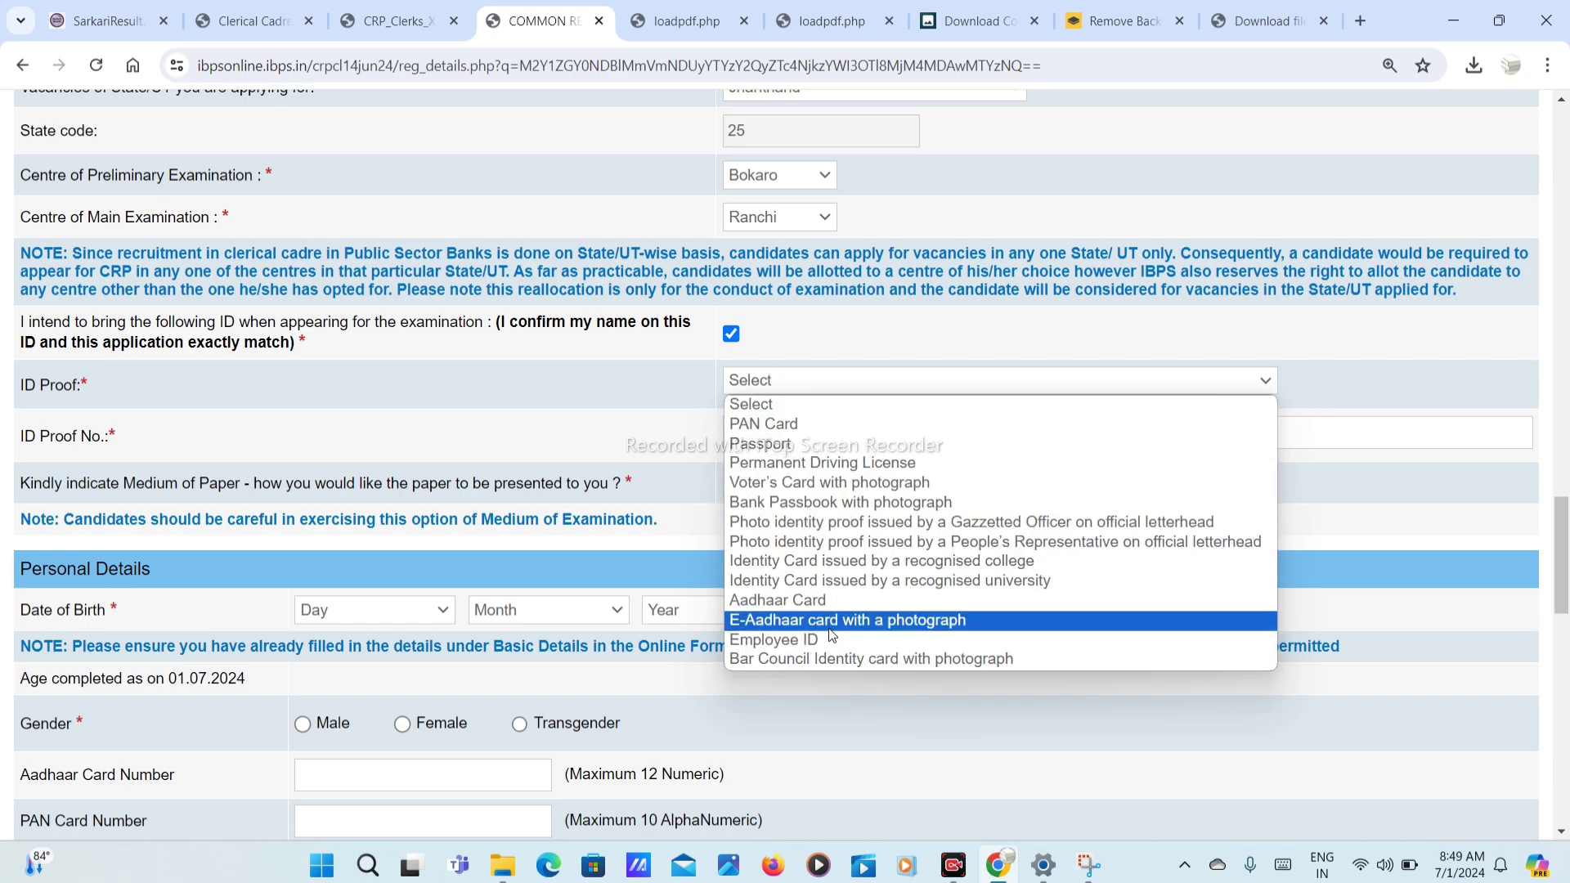
{"action": "left_click", "coordinate": [815, 601]}
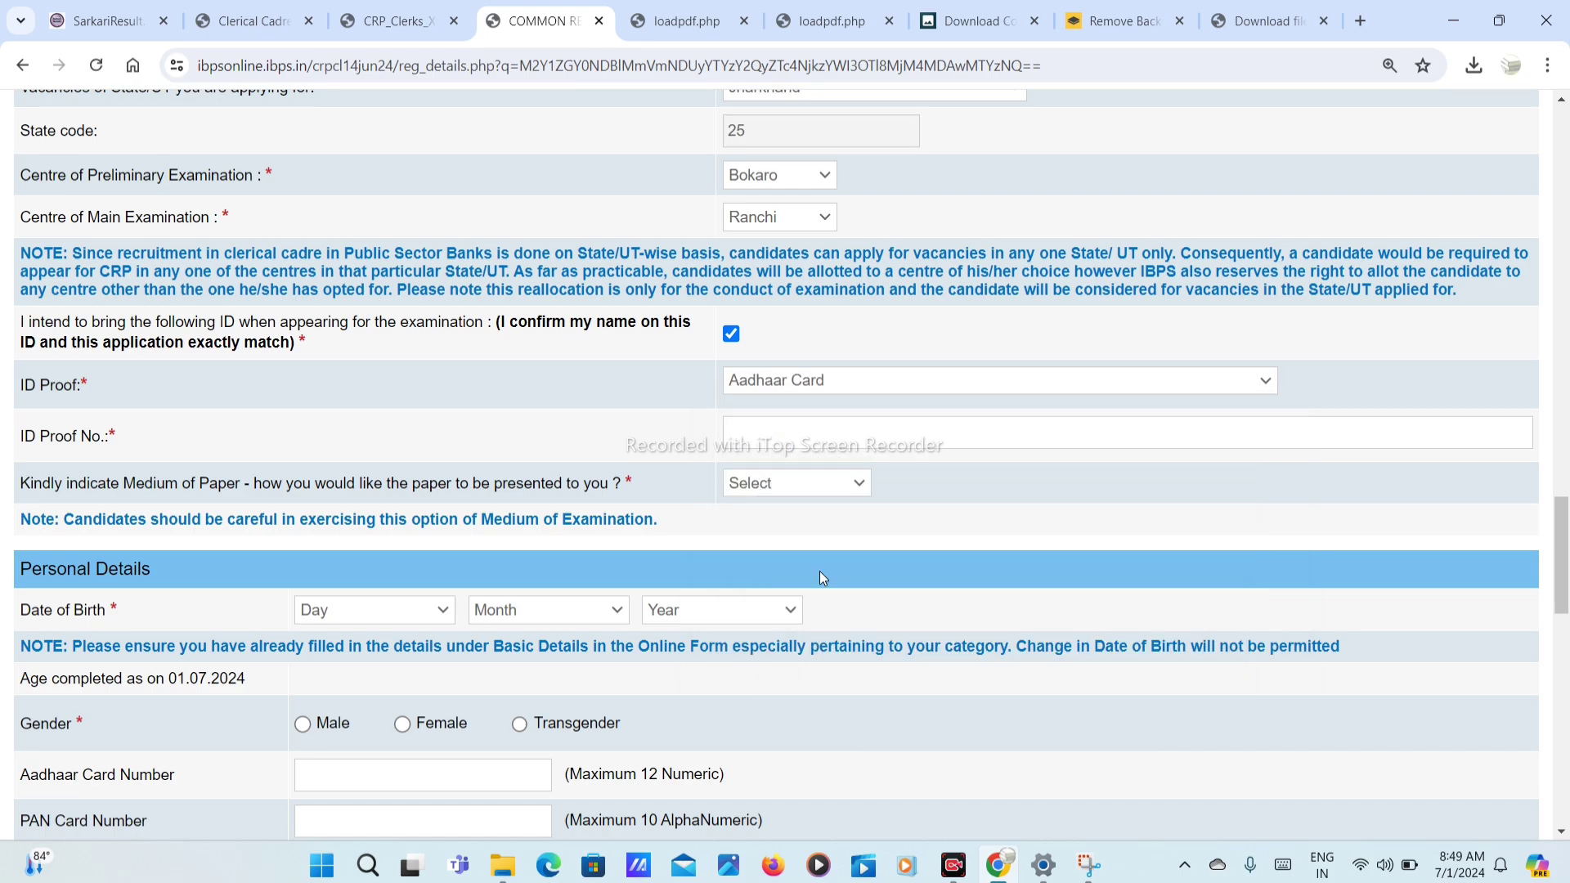
{"action": "left_click", "coordinate": [831, 386]}
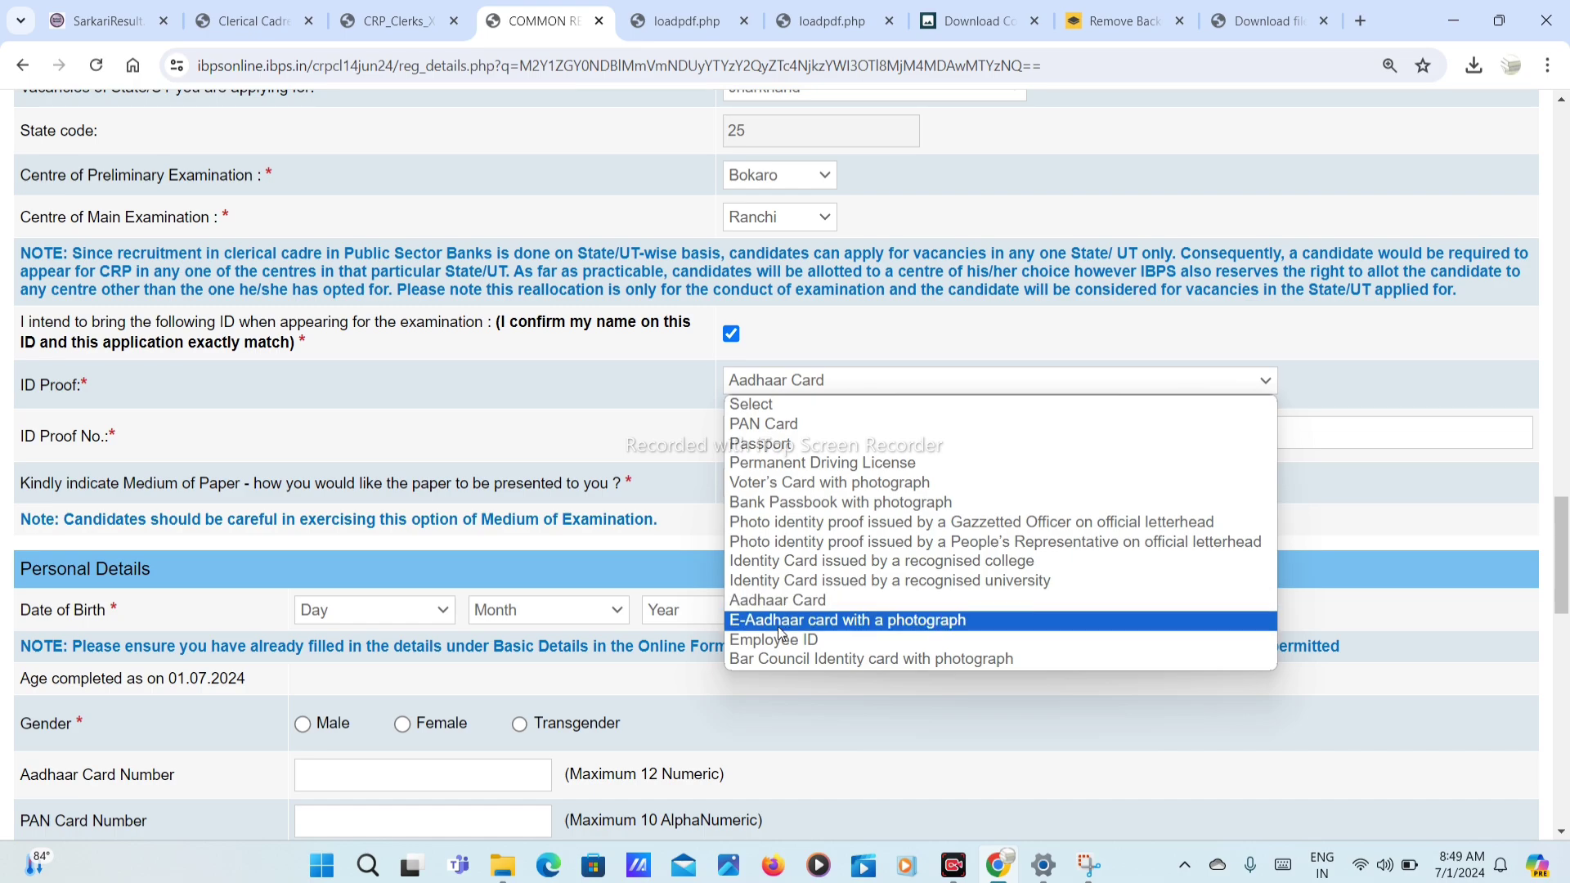
{"action": "left_click", "coordinate": [845, 625]}
Step: Enter the ID proof number and choose English and Hindi as paper medium
{"action": "left_click", "coordinate": [808, 440]}
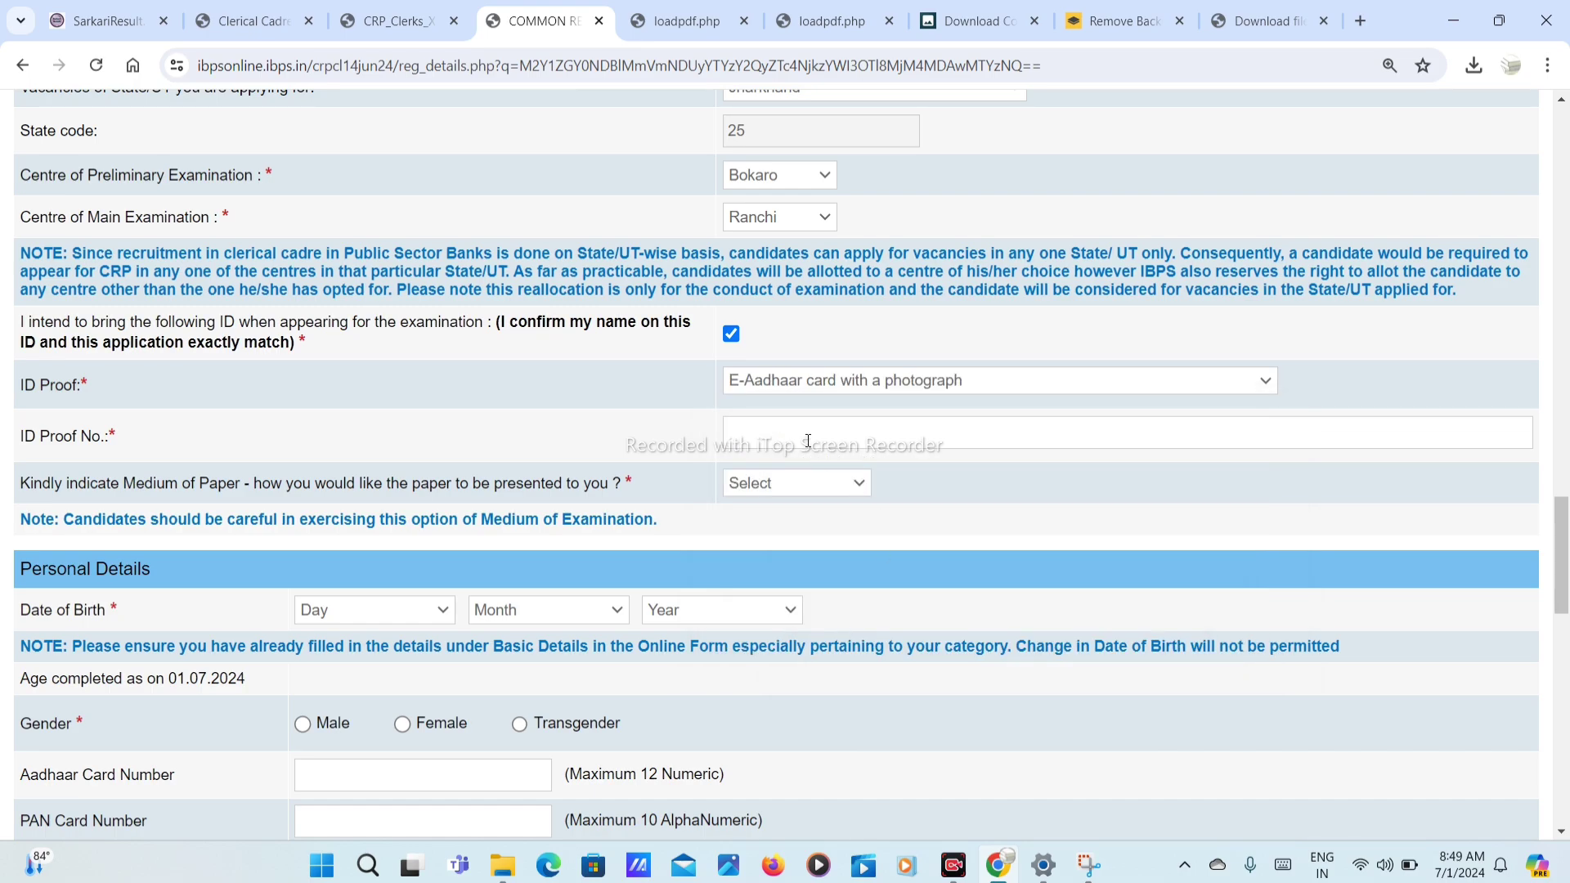
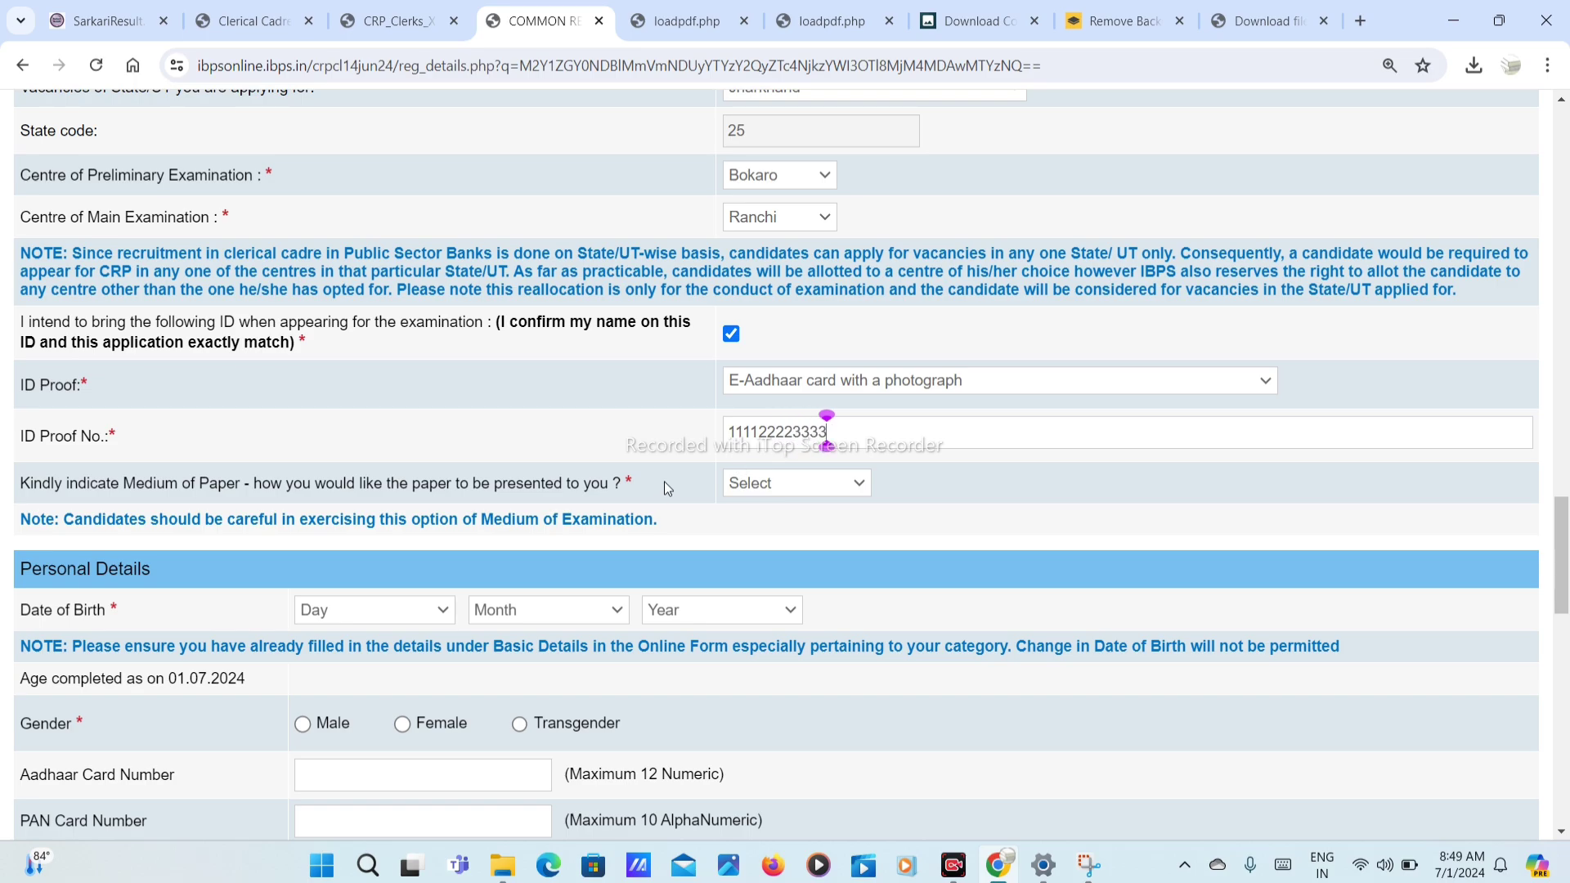
{"action": "scroll", "coordinate": [664, 482], "scroll_direction": "down", "scroll_amount": 1}
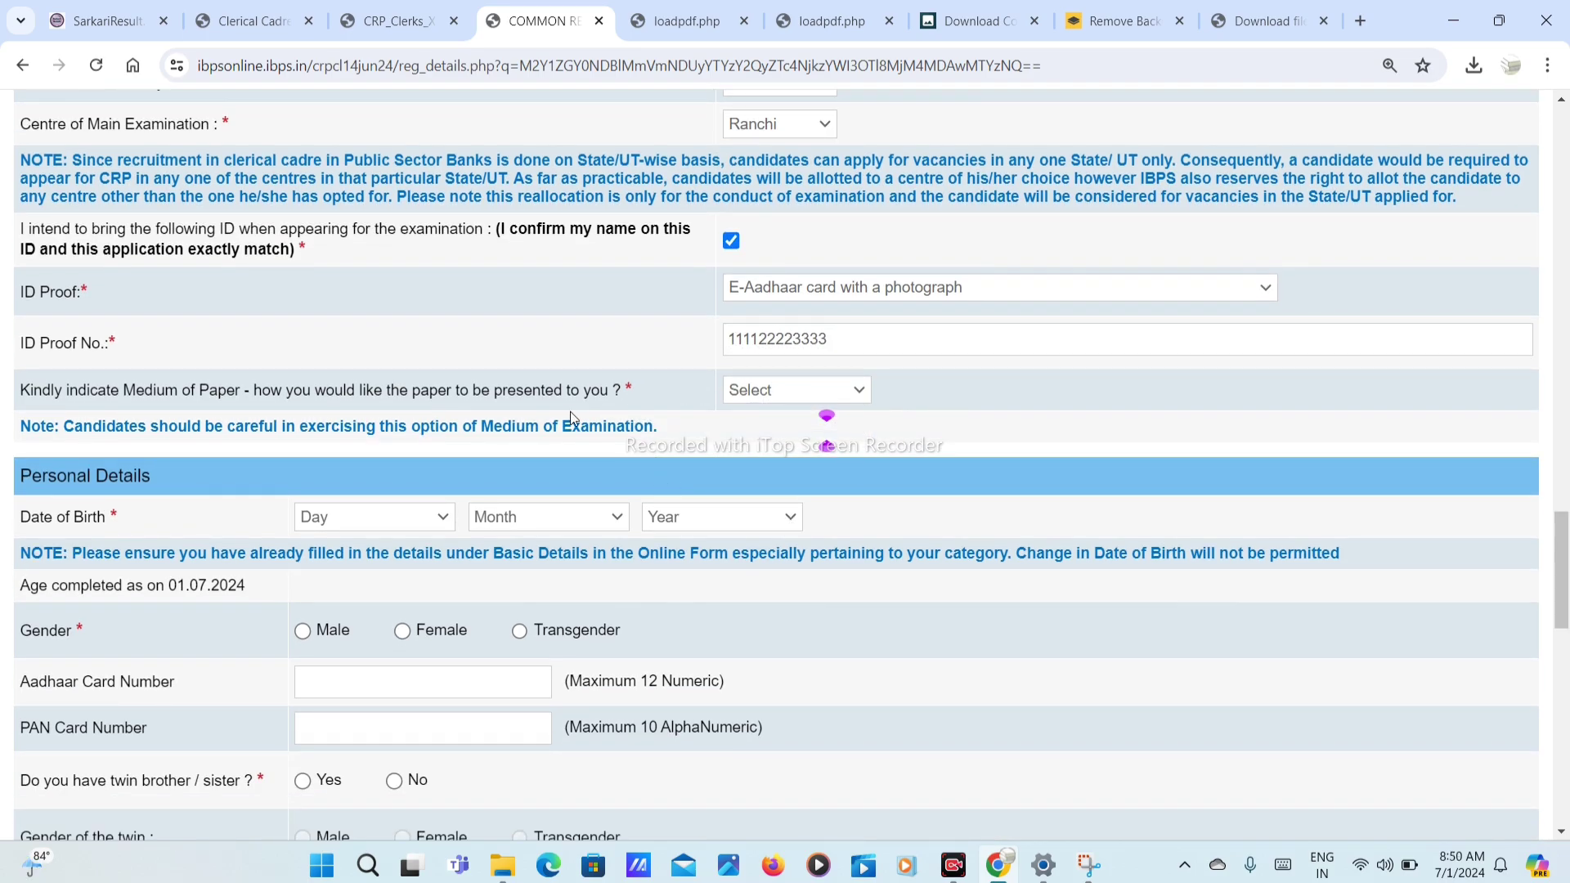
{"action": "left_click", "coordinate": [734, 392]}
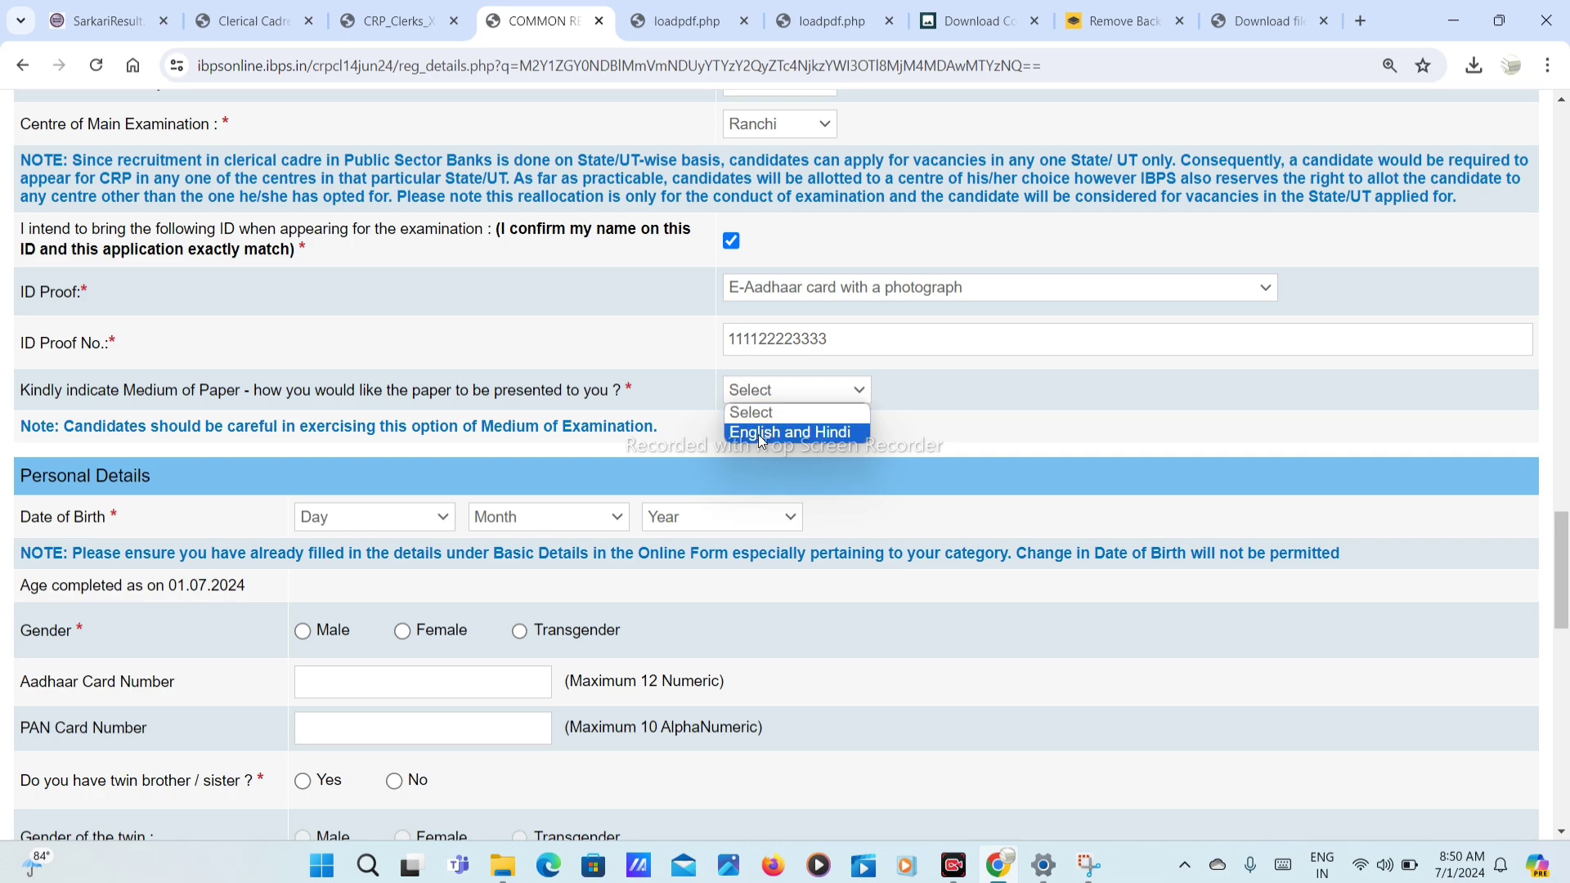
{"action": "left_click", "coordinate": [792, 432]}
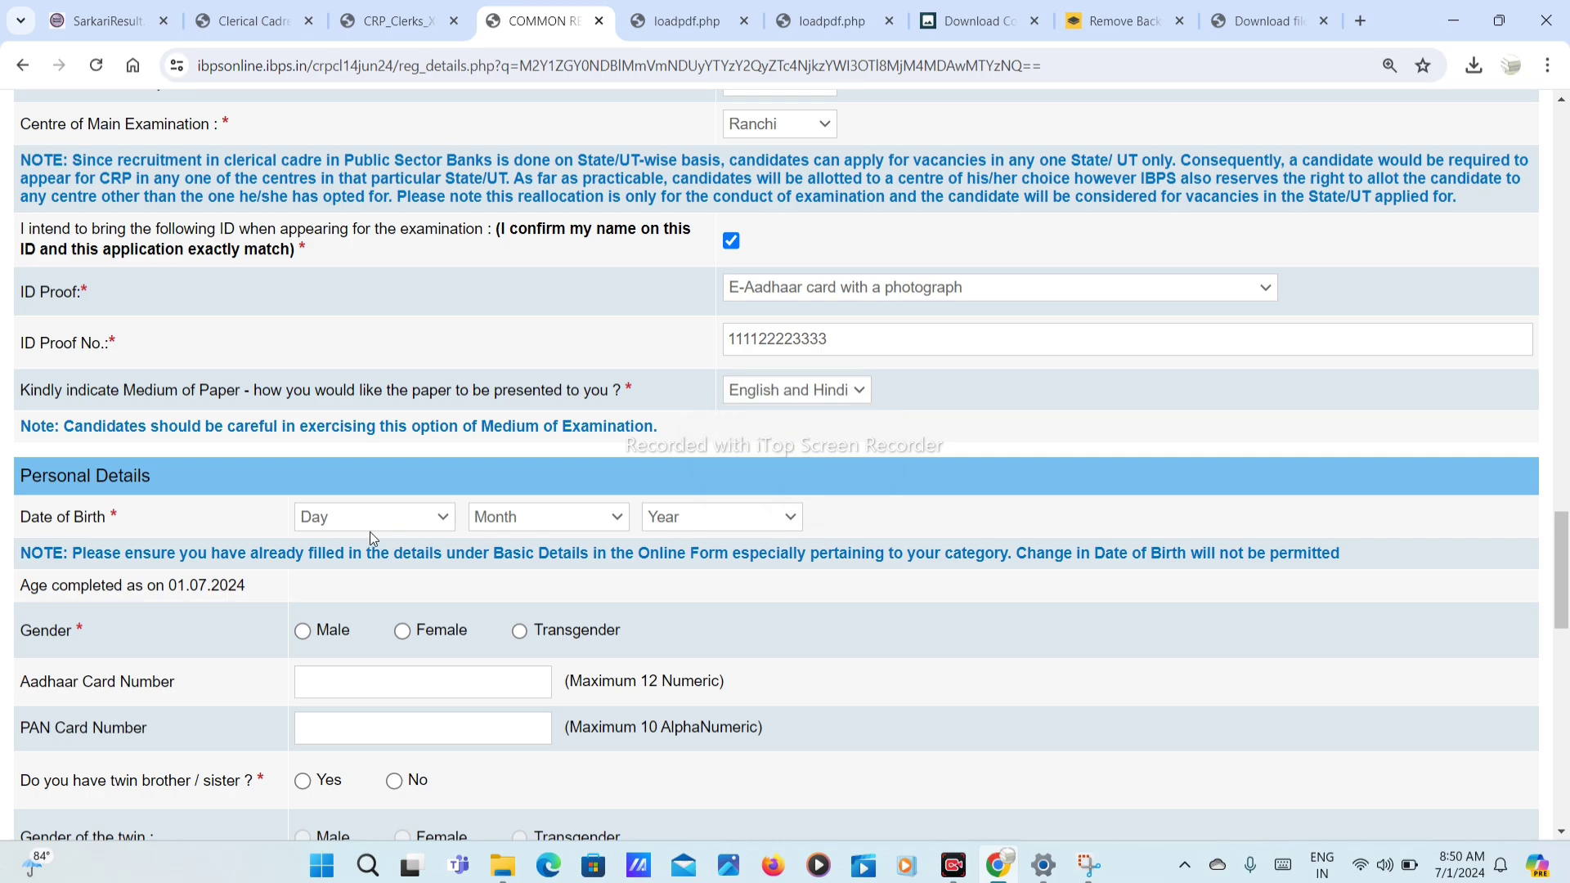
{"action": "scroll", "coordinate": [300, 467], "scroll_direction": "down", "scroll_amount": 2}
Step: Set date of birth to 01 January 1998 and gender to Male
{"action": "left_click", "coordinate": [365, 329]}
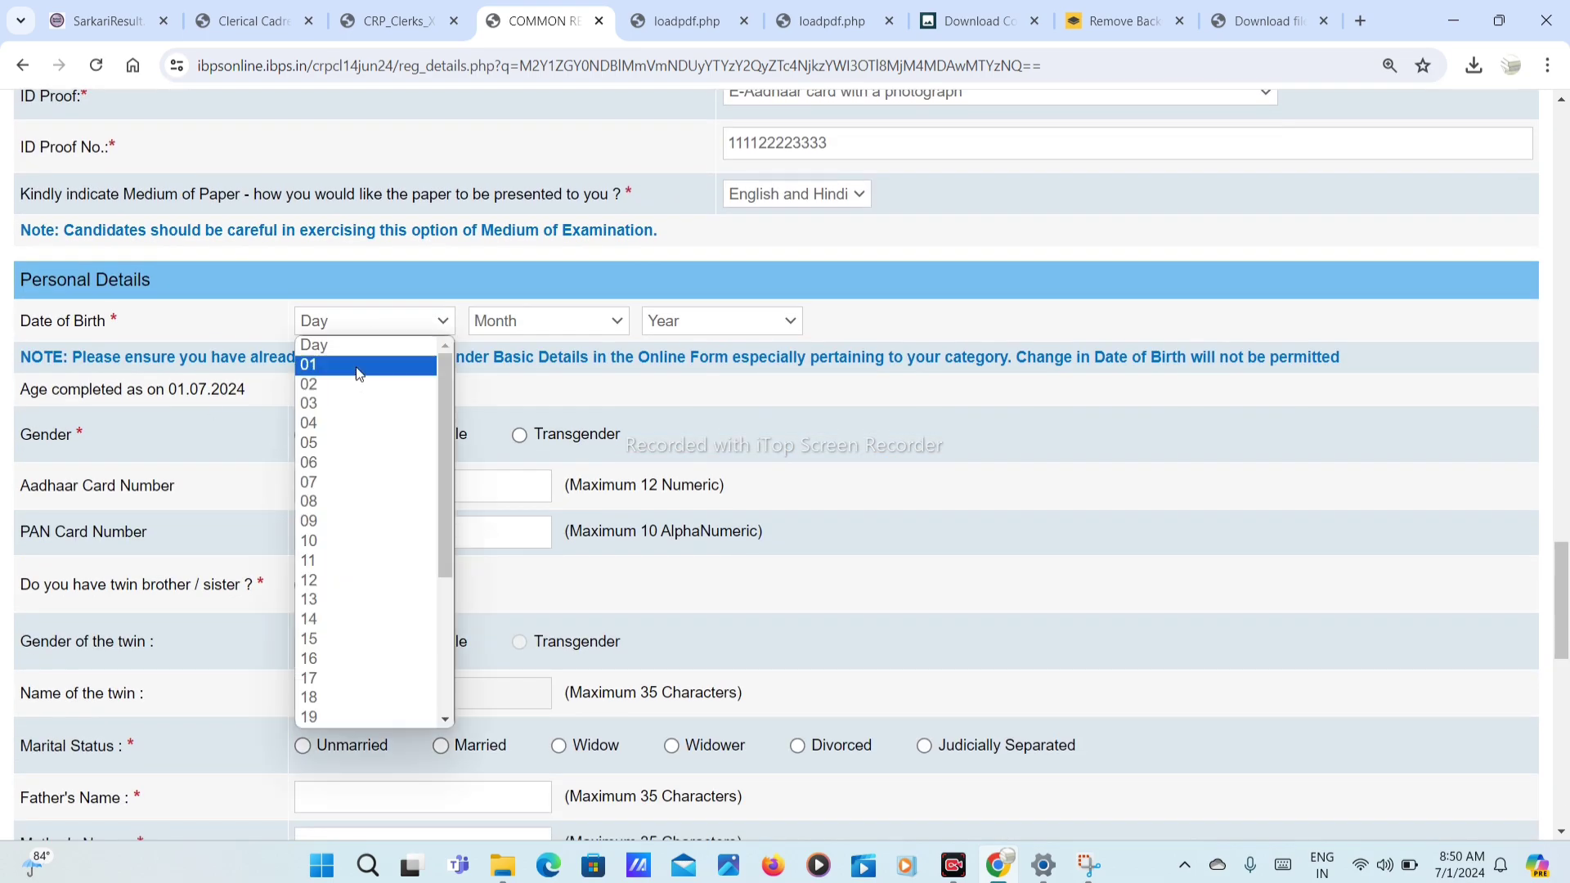
{"action": "left_click", "coordinate": [357, 364]}
{"action": "left_click", "coordinate": [511, 330]}
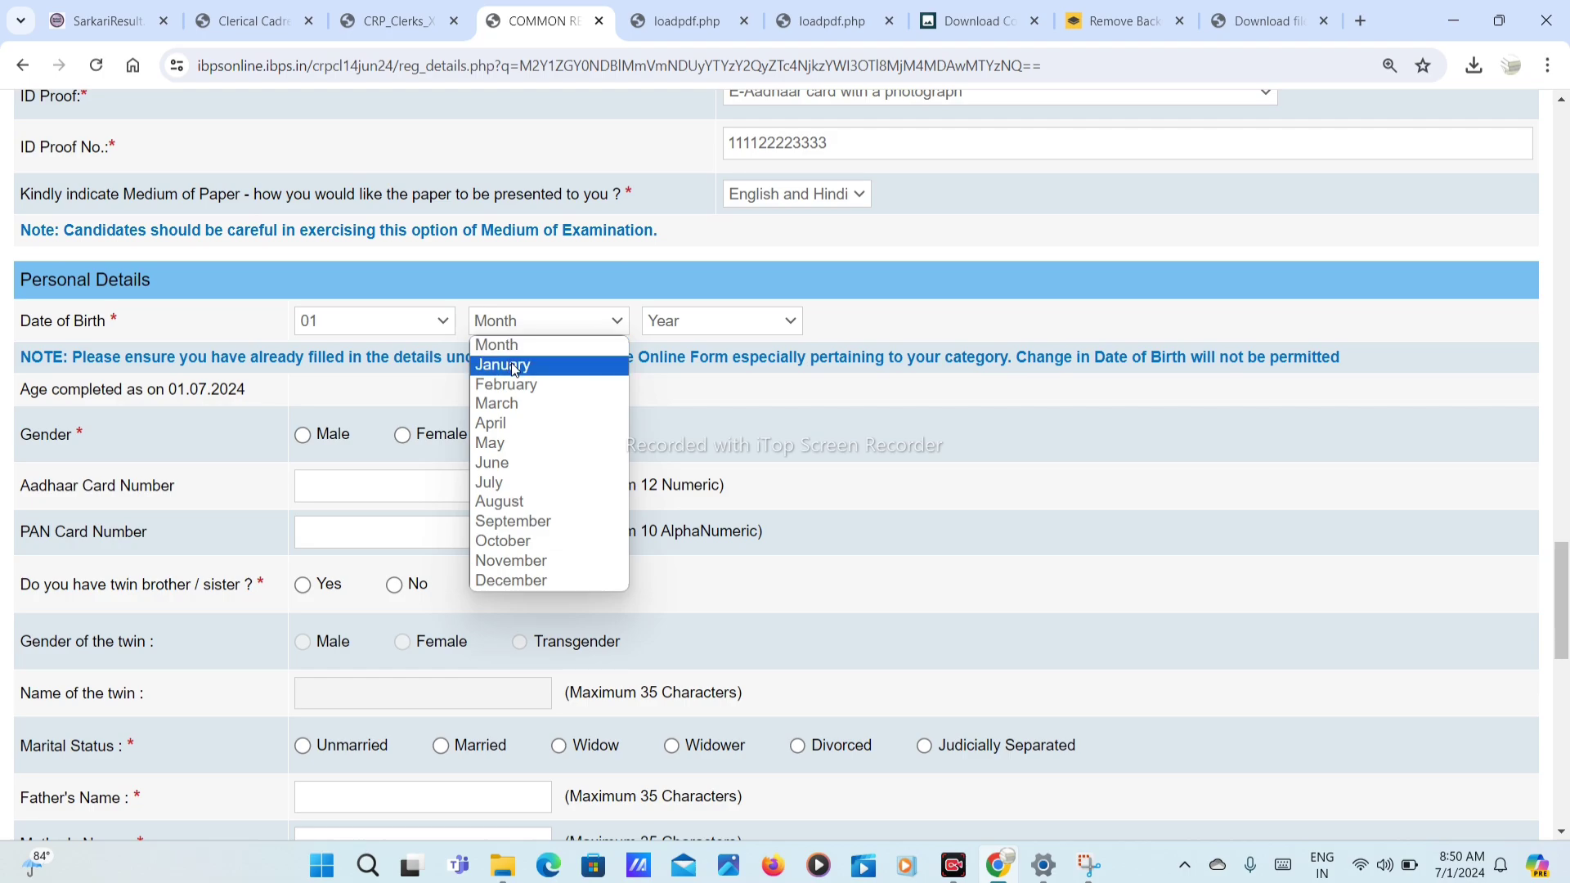
{"action": "left_click", "coordinate": [512, 361]}
{"action": "left_click", "coordinate": [676, 319]}
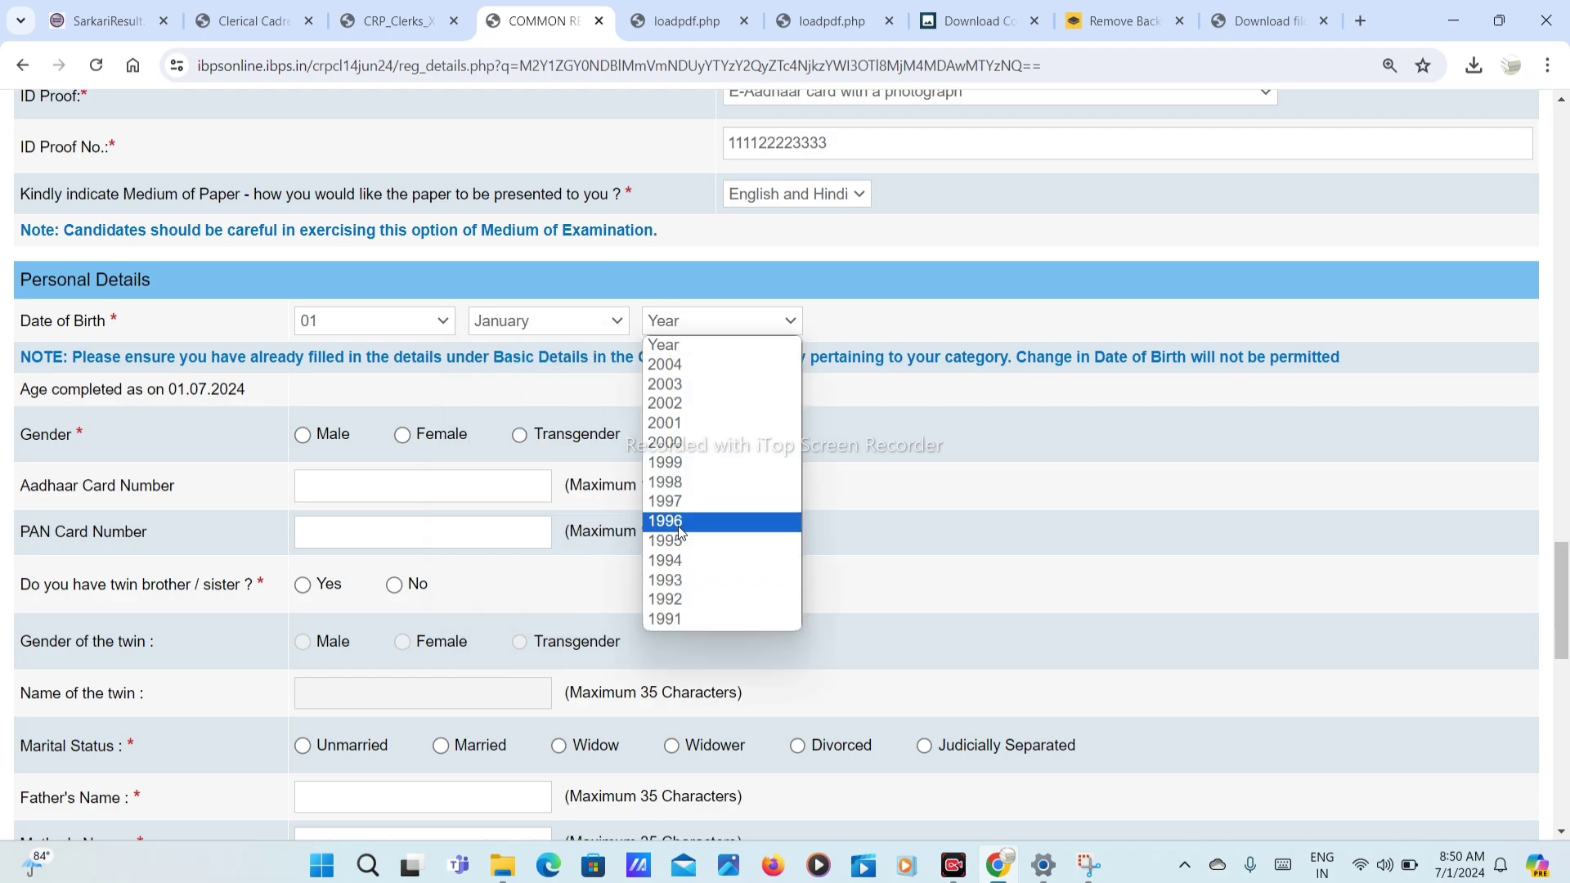
{"action": "left_click", "coordinate": [684, 482]}
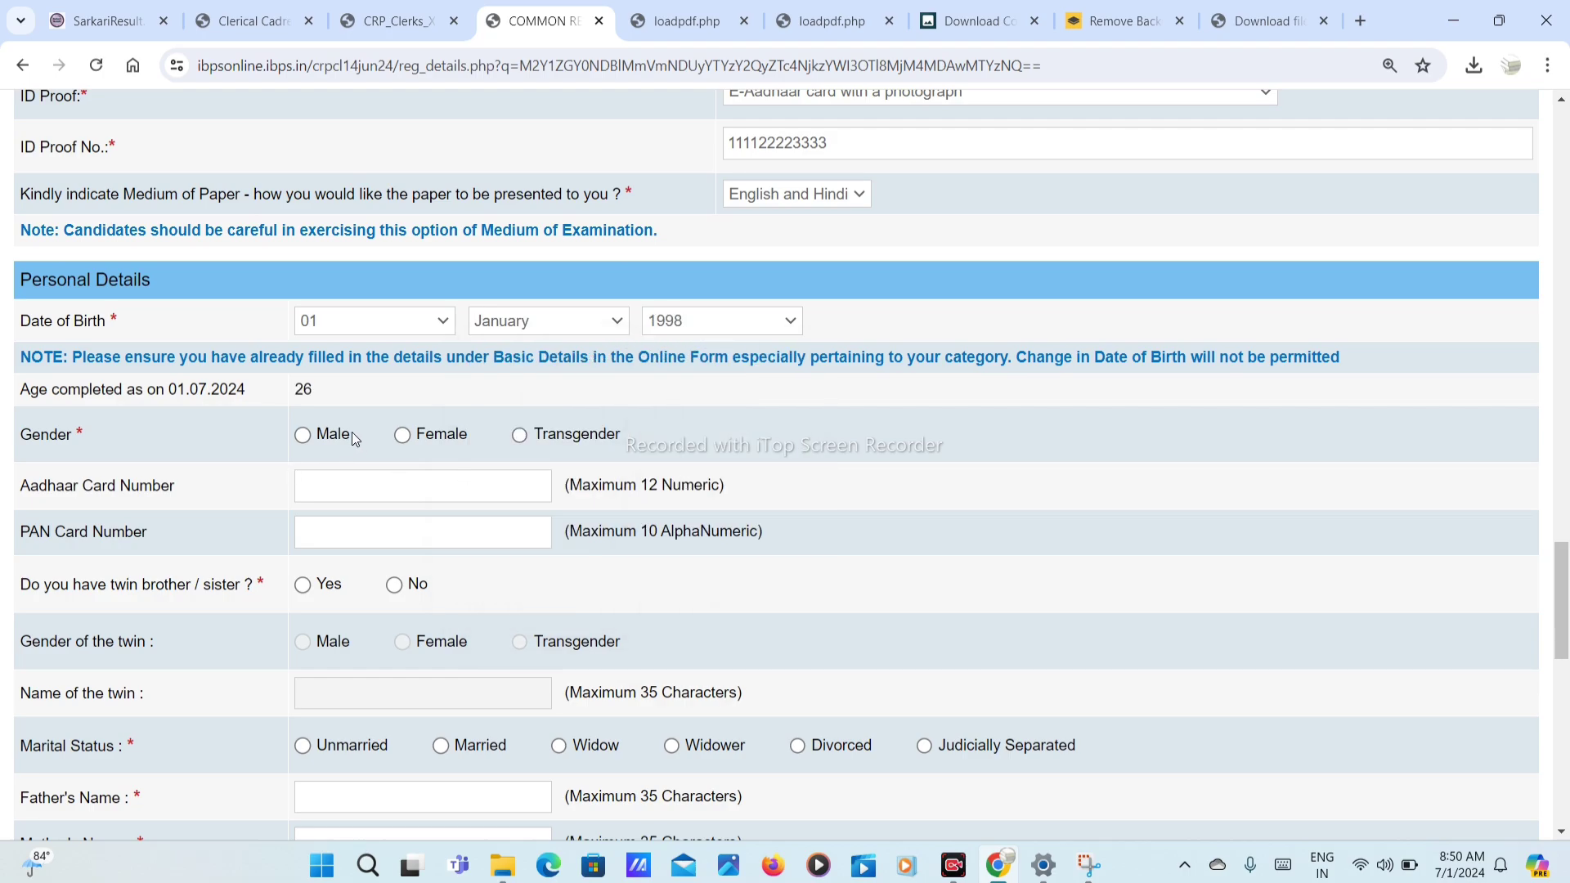
{"action": "left_click", "coordinate": [303, 435]}
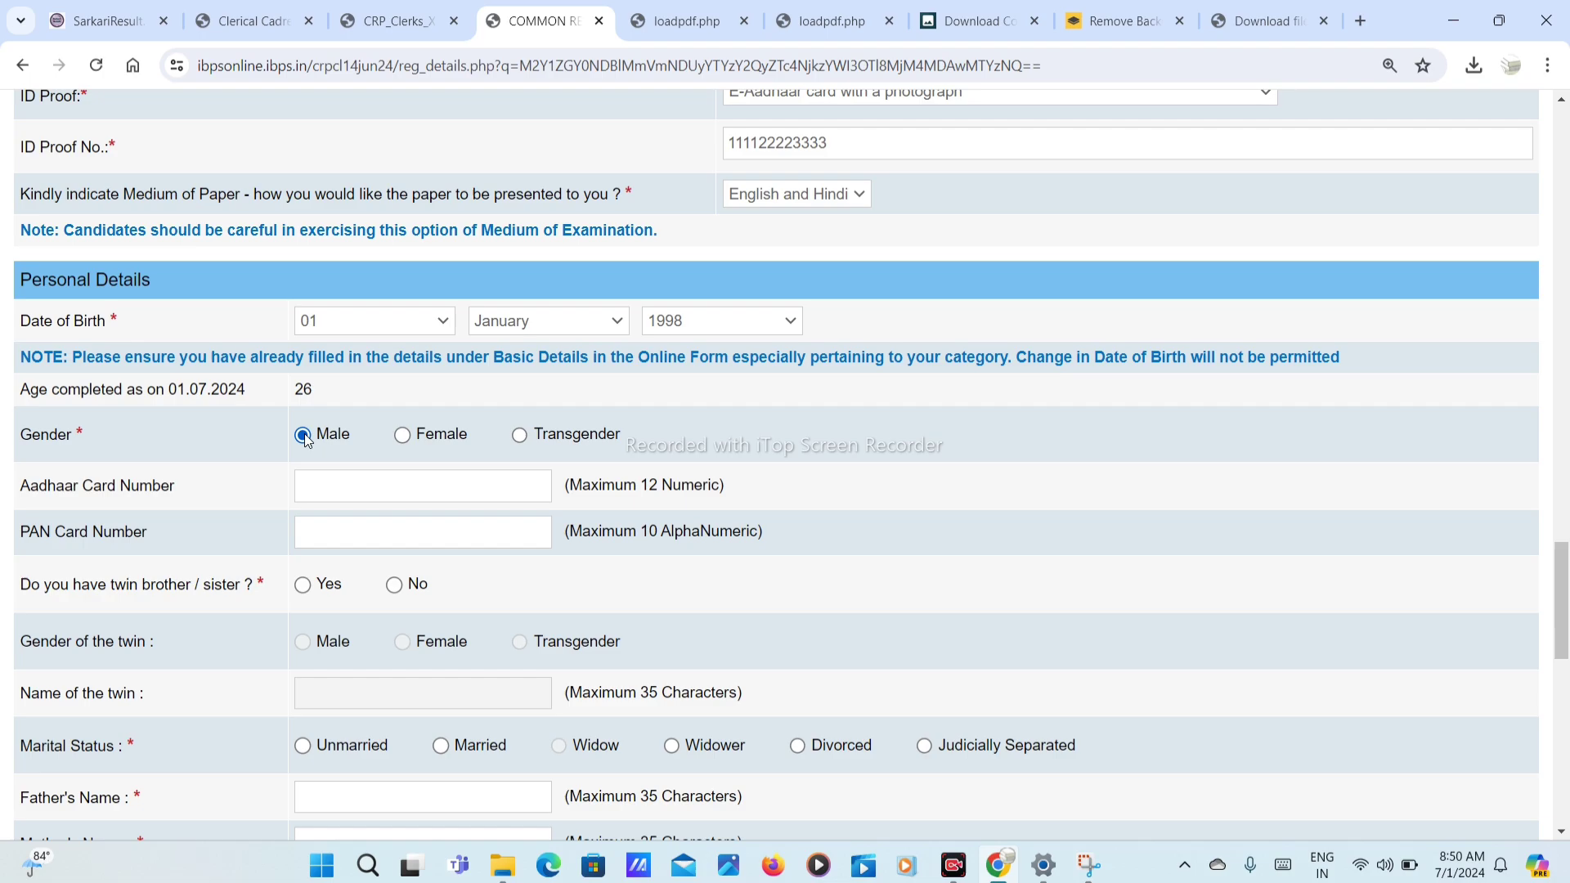
Step: Fill the Aadhaar and PAN fields, answer No to twin sibling, and choose Unmarried
{"action": "left_click", "coordinate": [334, 487]}
{"action": "scroll", "coordinate": [186, 428], "scroll_direction": "down", "scroll_amount": 1}
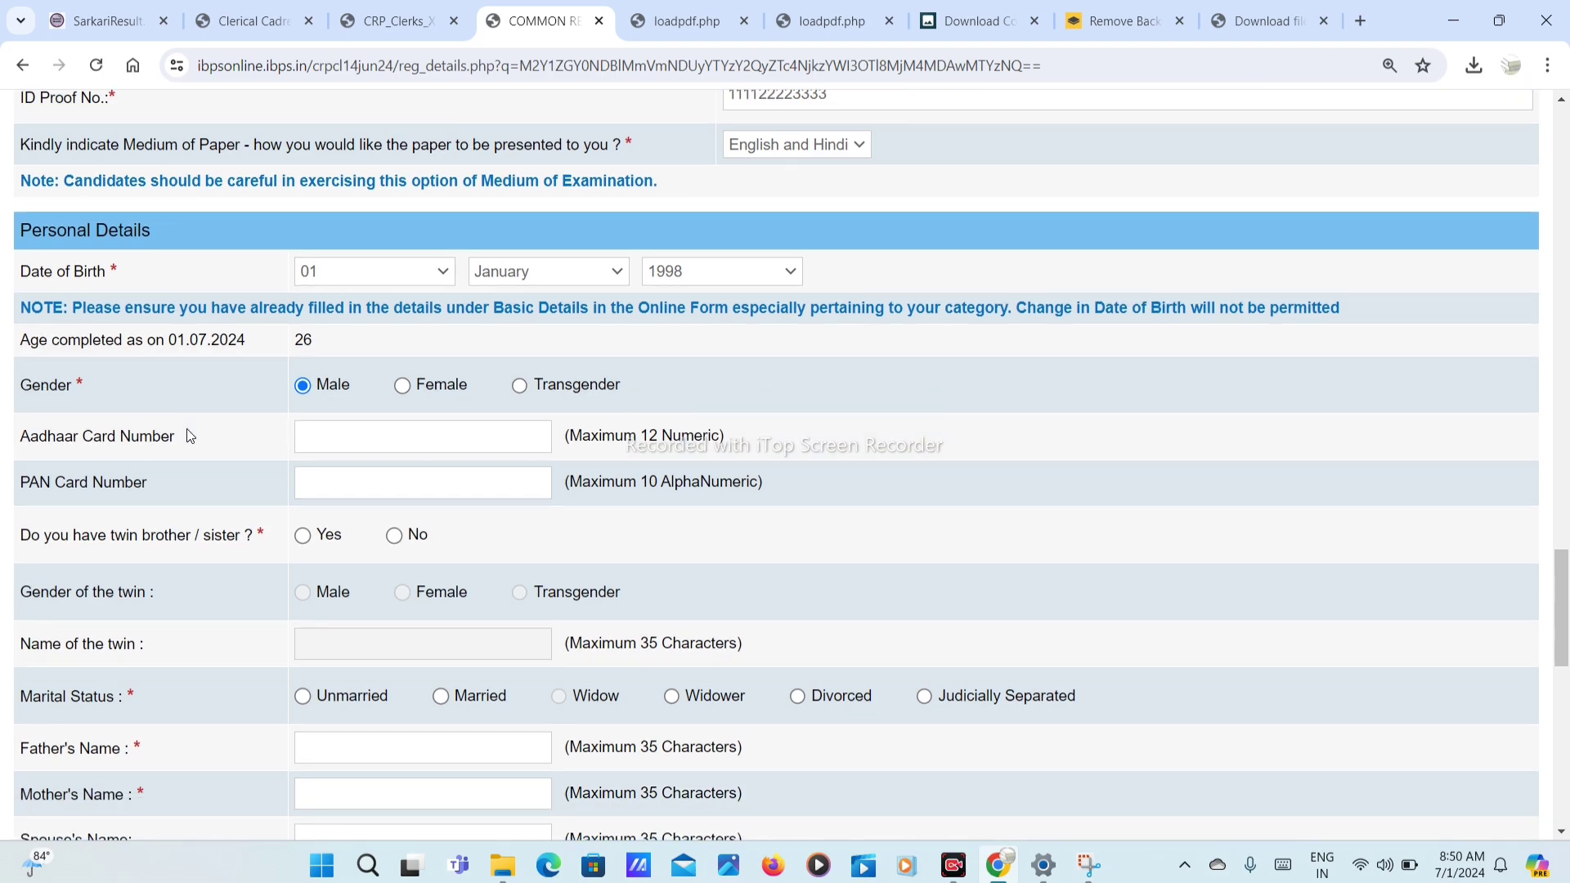
{"action": "left_click", "coordinate": [352, 489]}
{"action": "scroll", "coordinate": [354, 489], "scroll_direction": "down", "scroll_amount": 2}
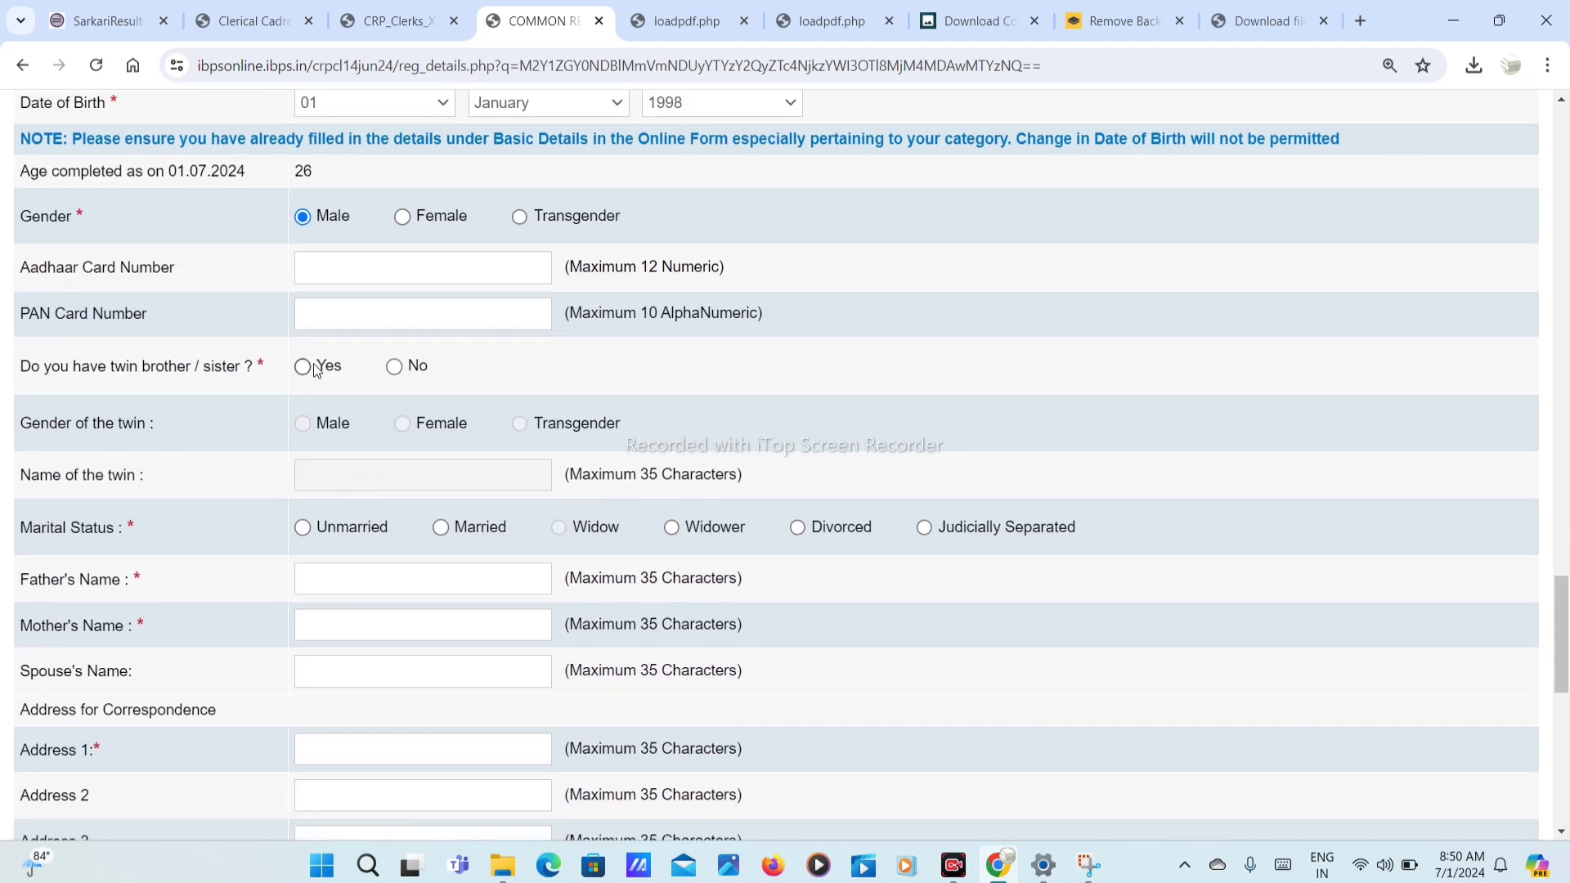
{"action": "left_click", "coordinate": [394, 368]}
{"action": "scroll", "coordinate": [297, 406], "scroll_direction": "down", "scroll_amount": 2}
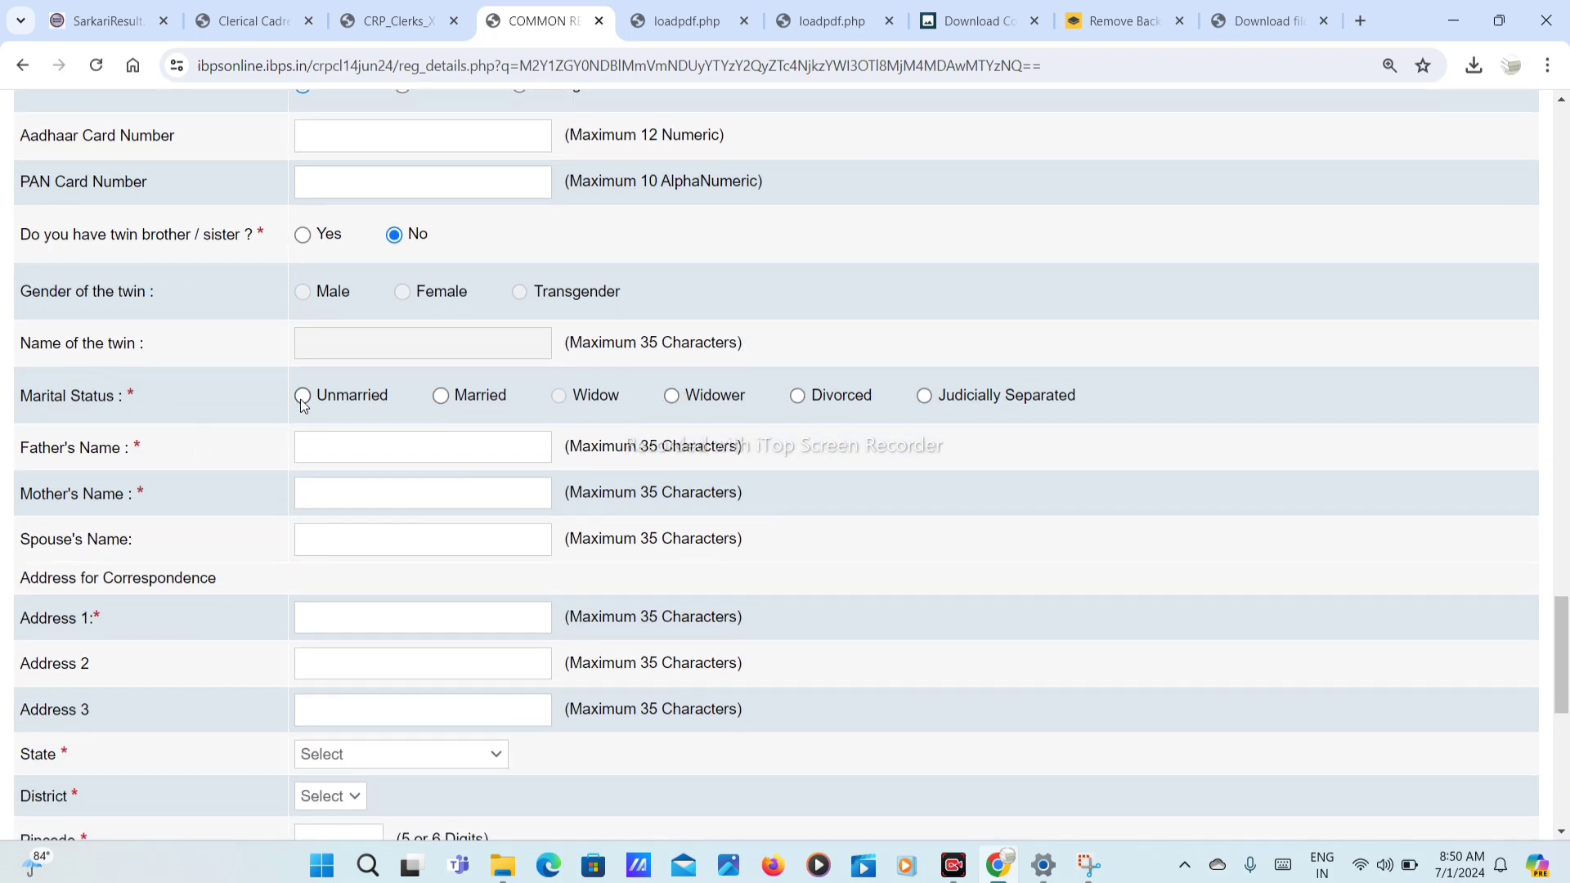
{"action": "left_click", "coordinate": [301, 396]}
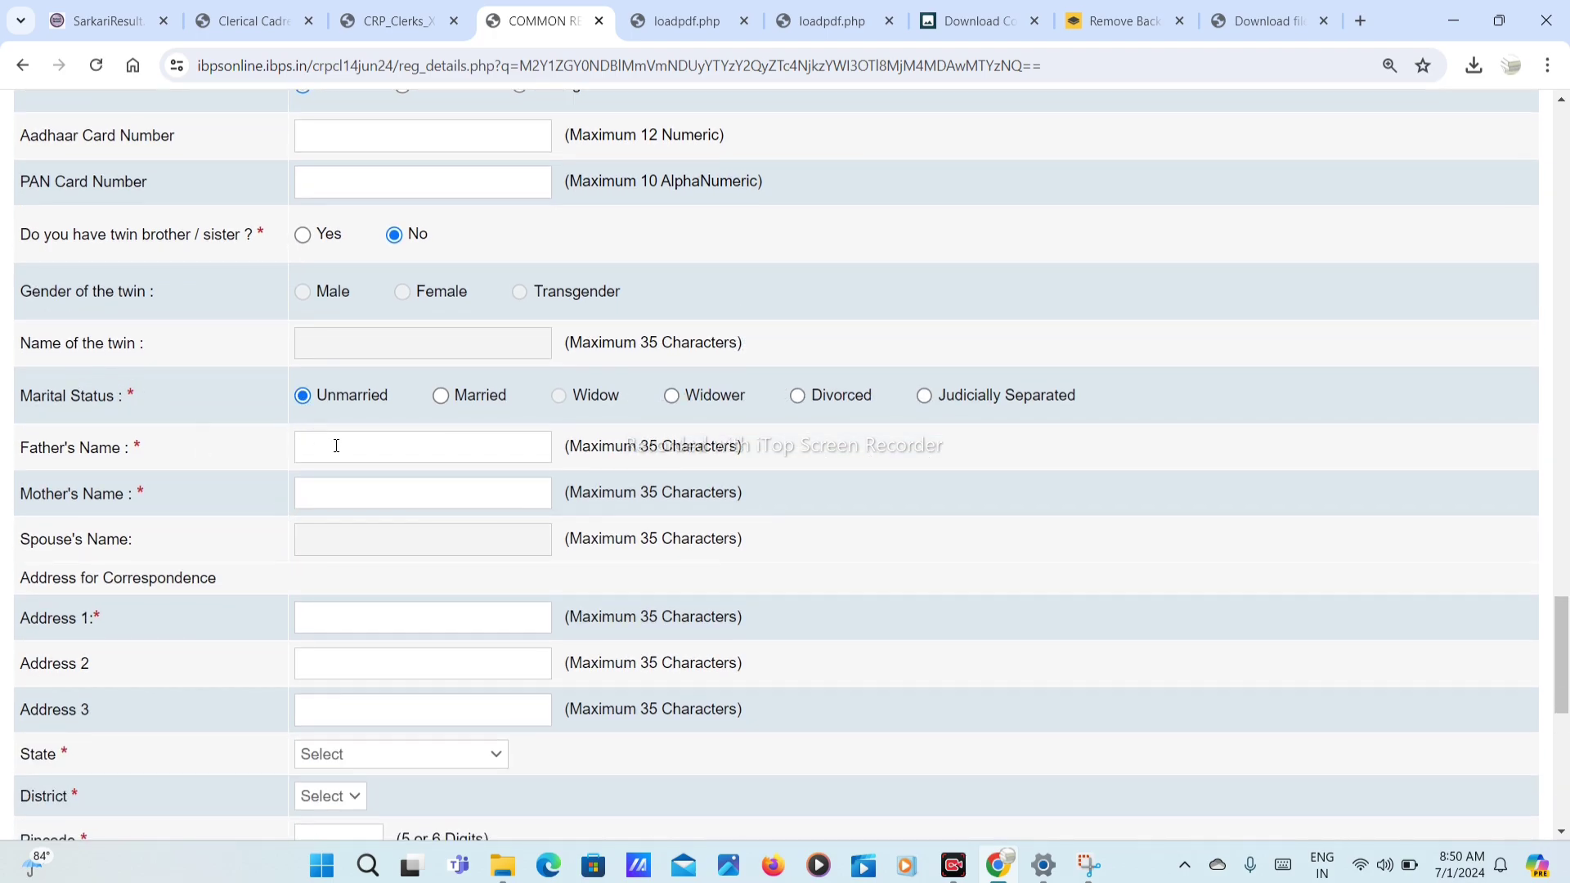
Step: Enter the father's and mother's names
{"action": "left_click", "coordinate": [336, 446]}
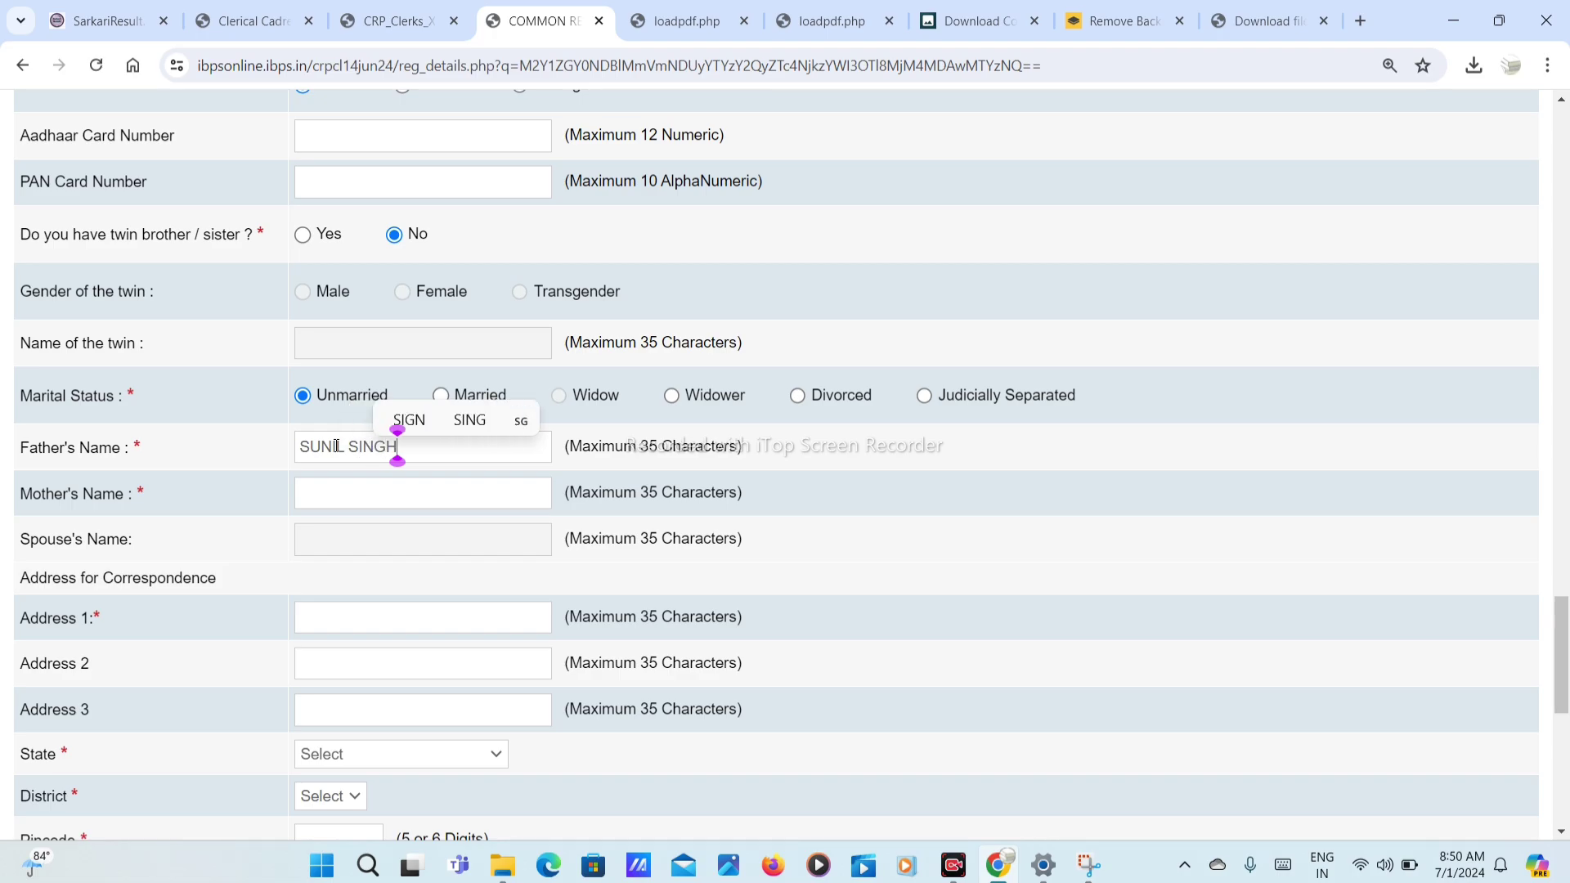
{"action": "key", "text": "Tab"}
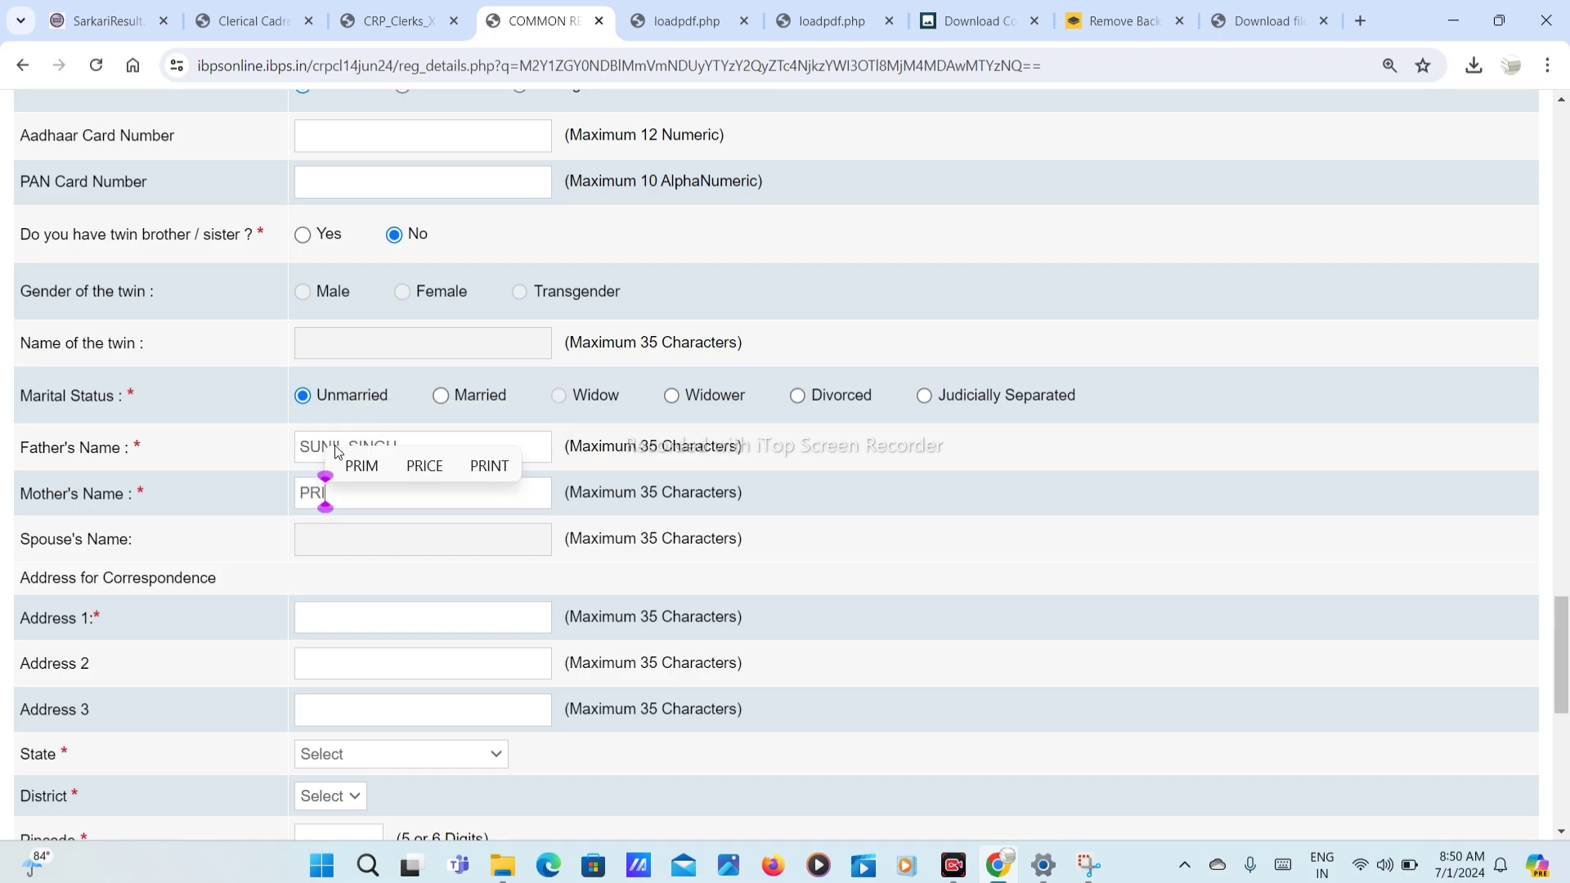
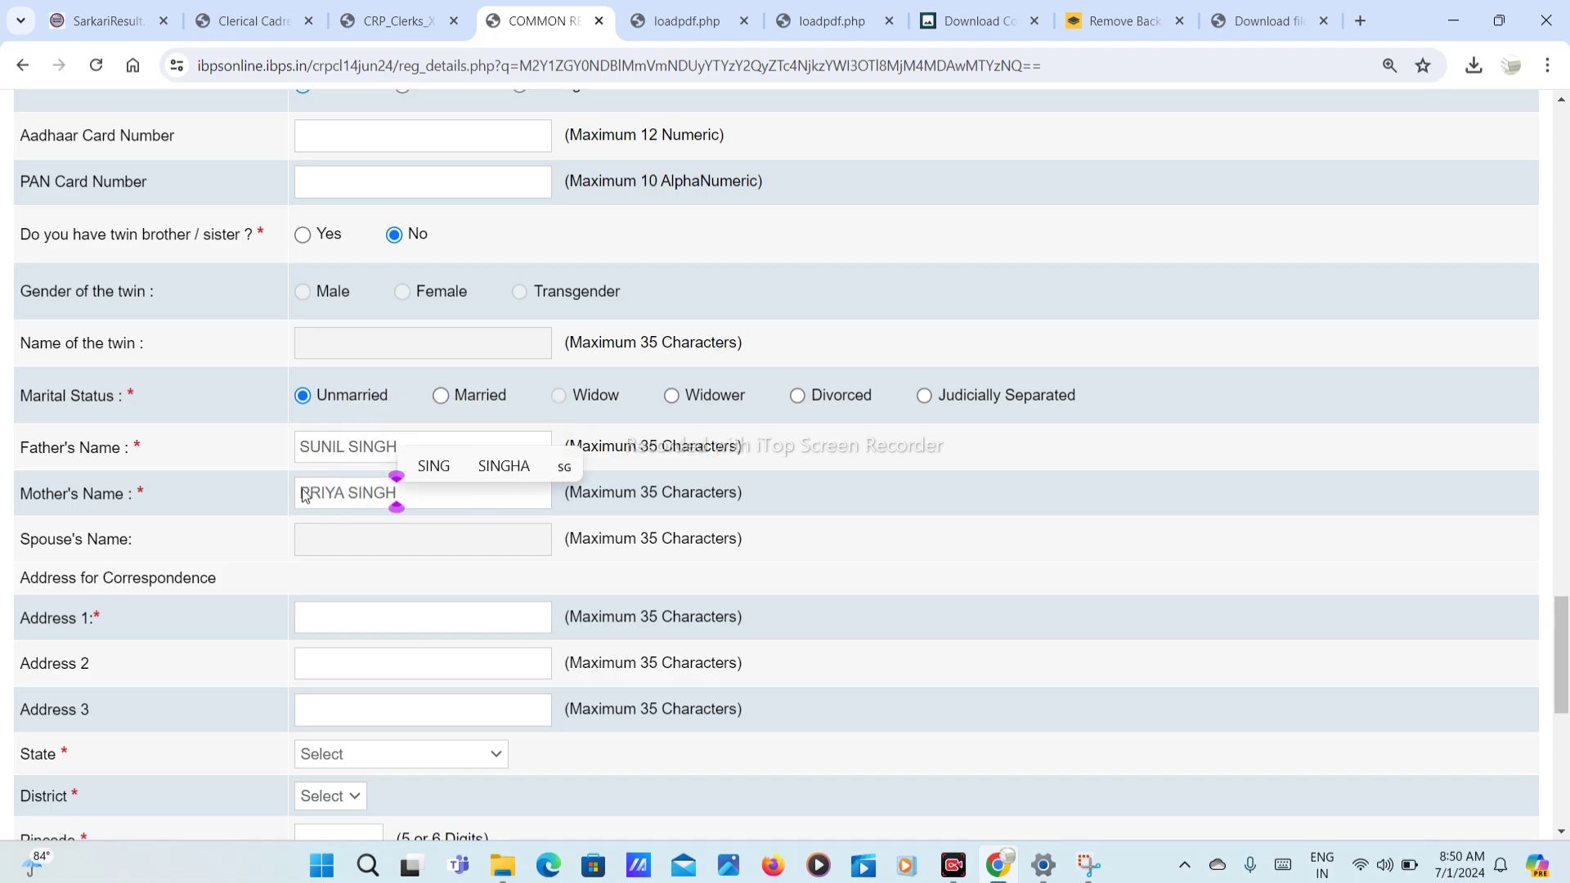
{"action": "scroll", "coordinate": [283, 553], "scroll_direction": "down", "scroll_amount": 2}
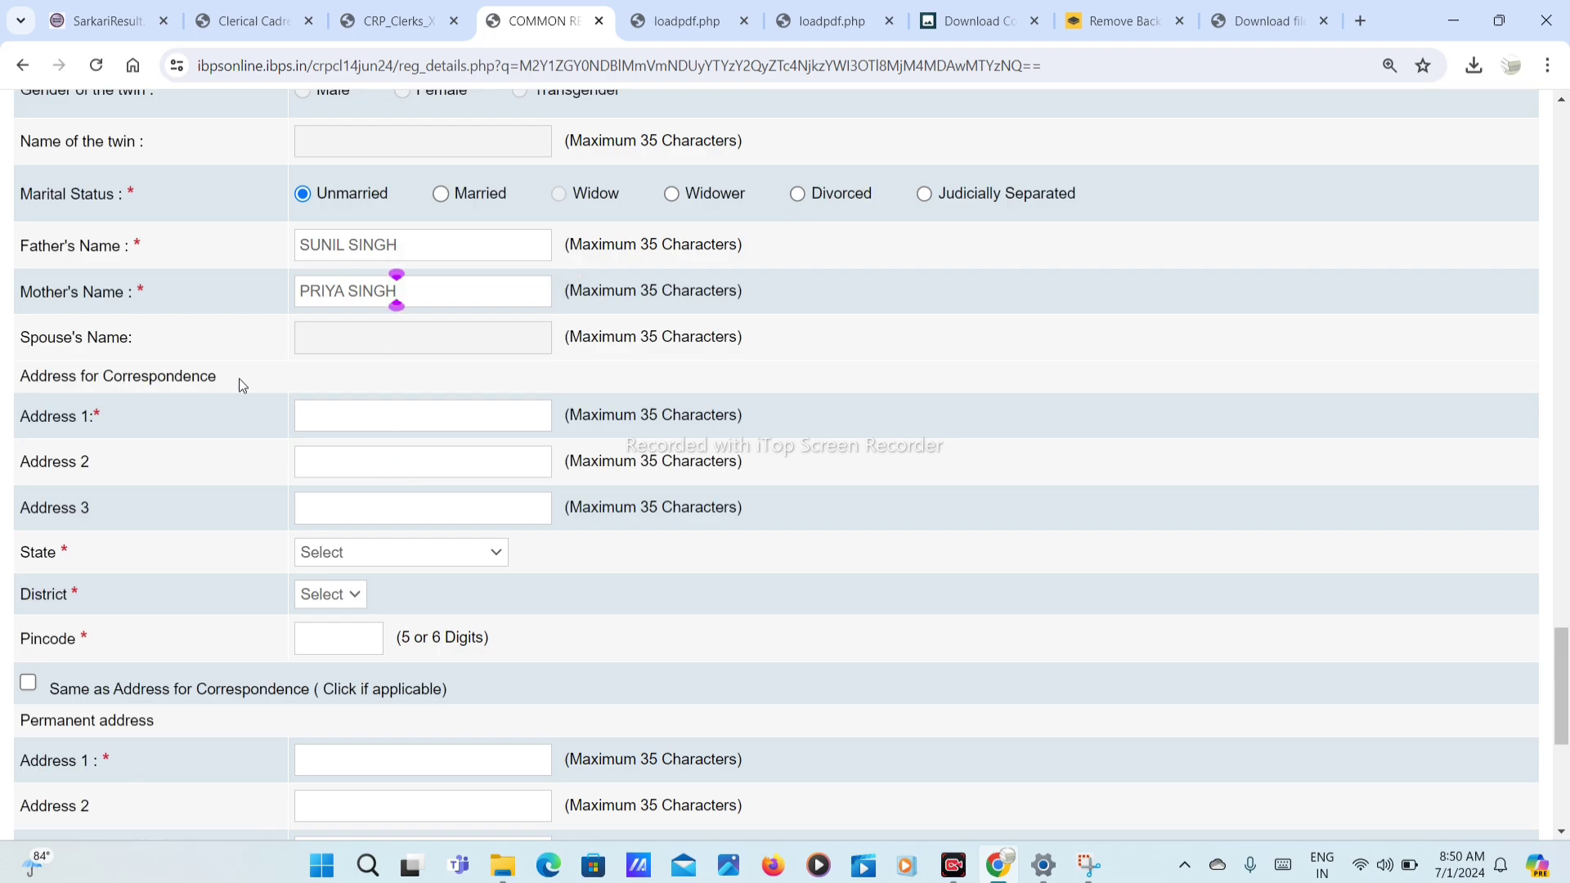
Step: Fill correspondence address lines 1–3 with VILL, PO and PS
{"action": "left_click", "coordinate": [368, 417]}
{"action": "type", "text": "VILL"}
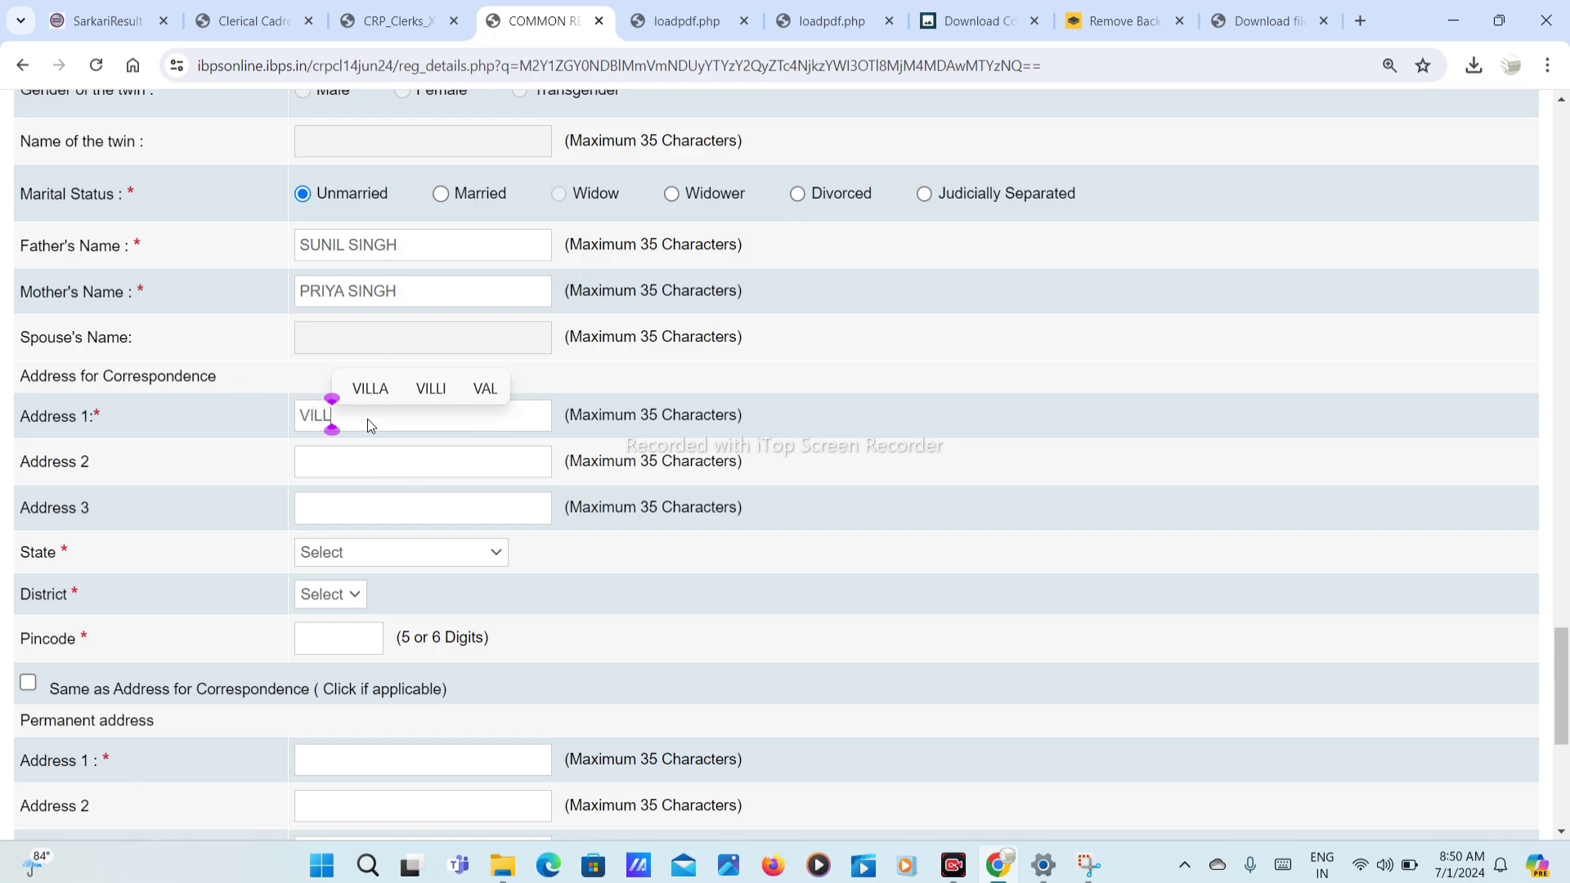
{"action": "key", "text": "Tab"}
{"action": "type", "text": "PO"}
{"action": "key", "text": "Tab"}
{"action": "type", "text": "PS"}
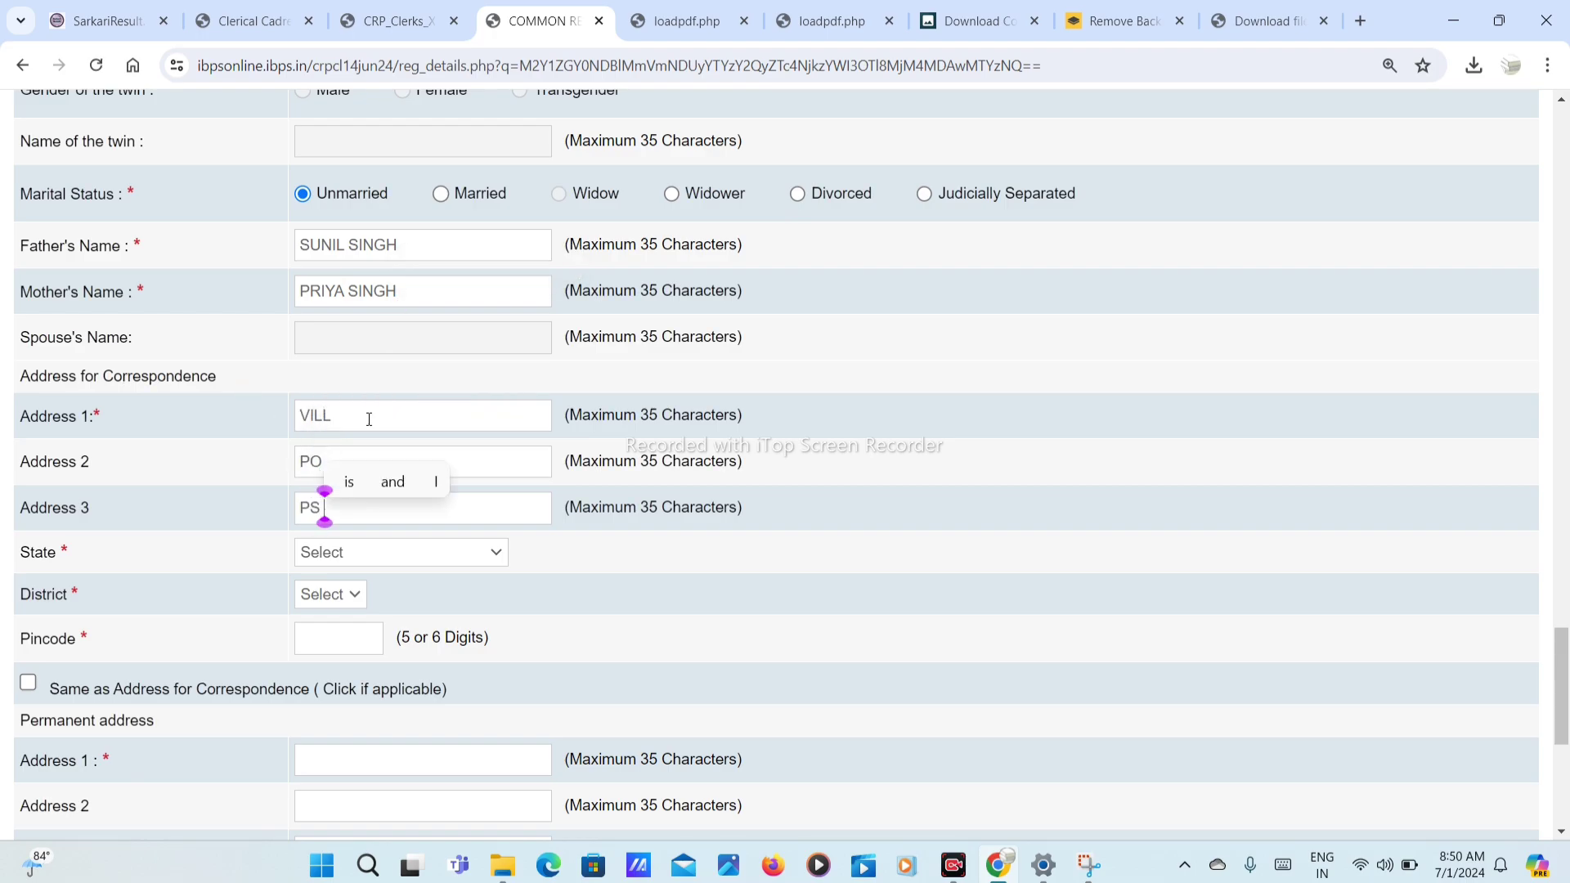
Step: Choose JHARKHAND as the state and Jamtara as the district
{"action": "left_click", "coordinate": [345, 552]}
{"action": "scroll", "coordinate": [351, 490], "scroll_direction": "down", "scroll_amount": 1}
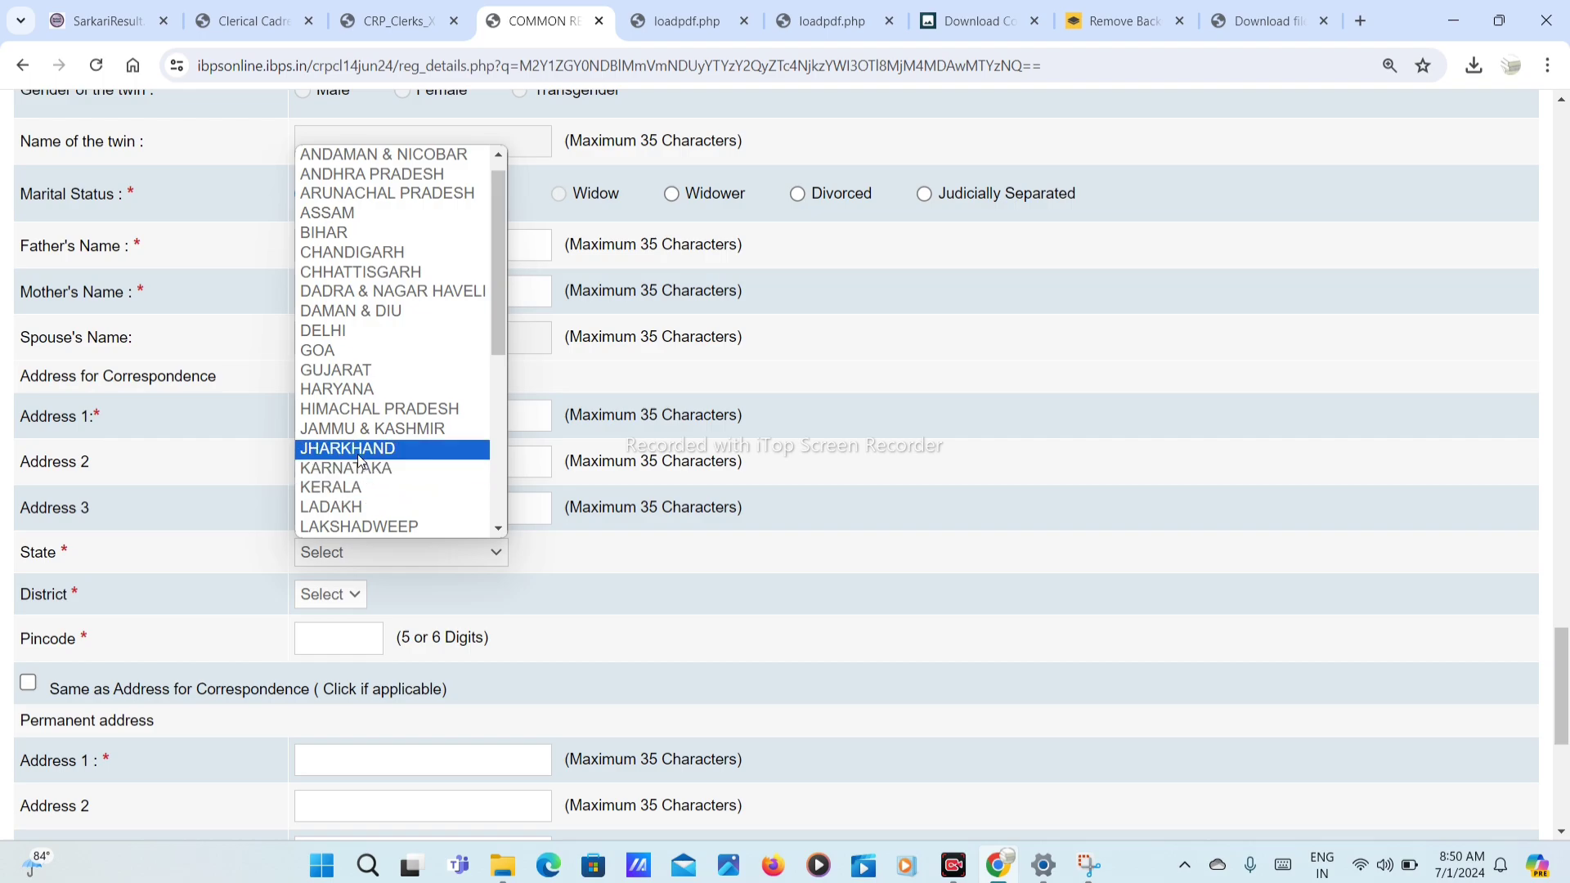
{"action": "key", "text": "Escape"}
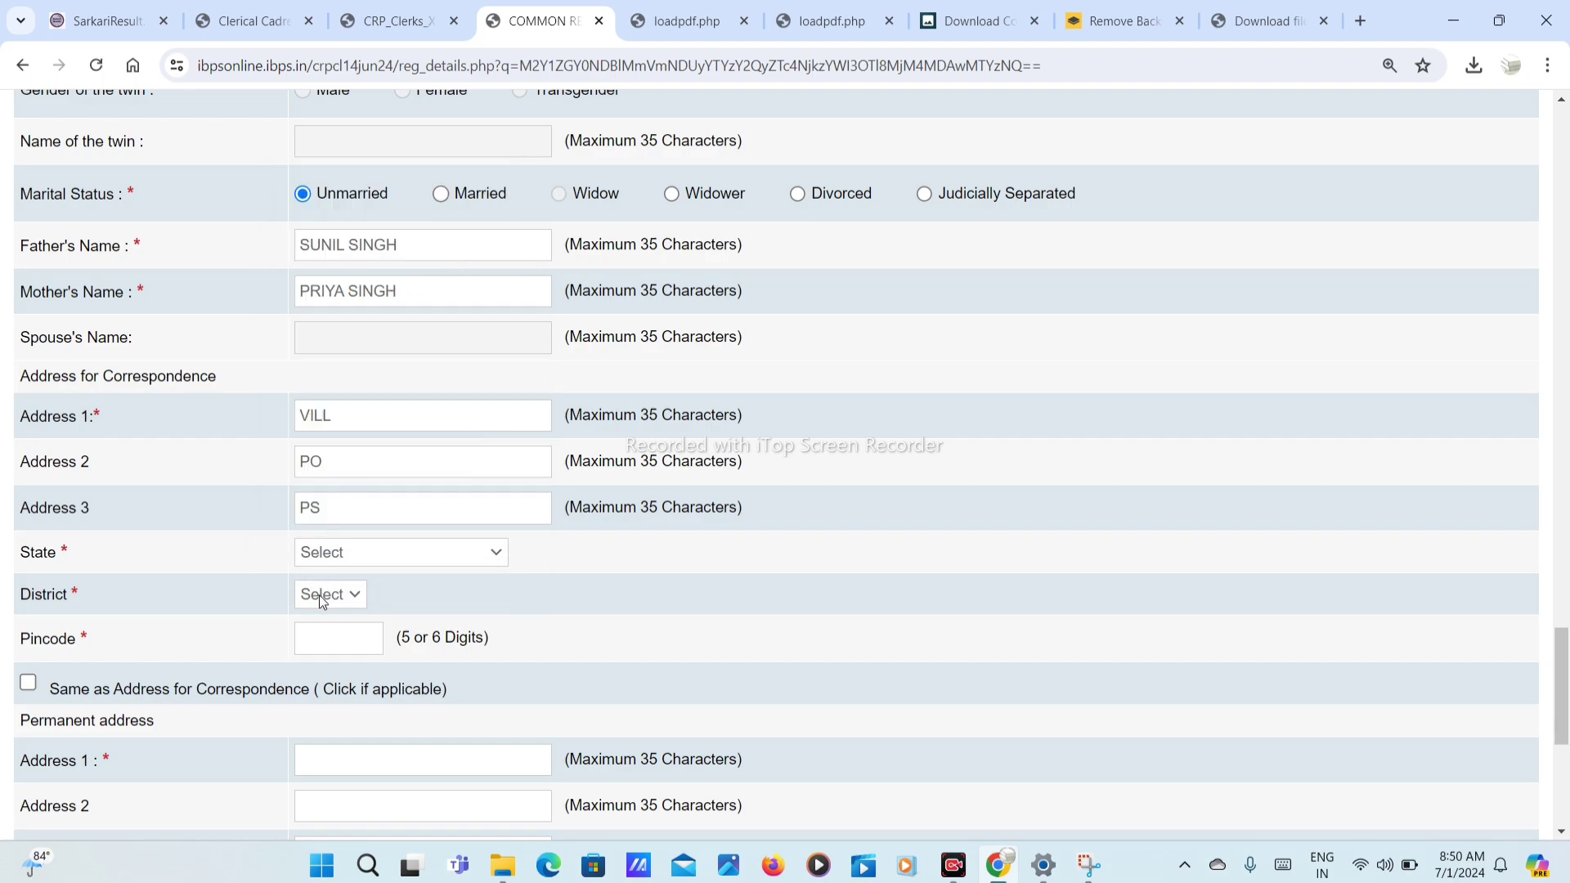
{"action": "left_click", "coordinate": [320, 597]}
{"action": "left_click", "coordinate": [341, 434]}
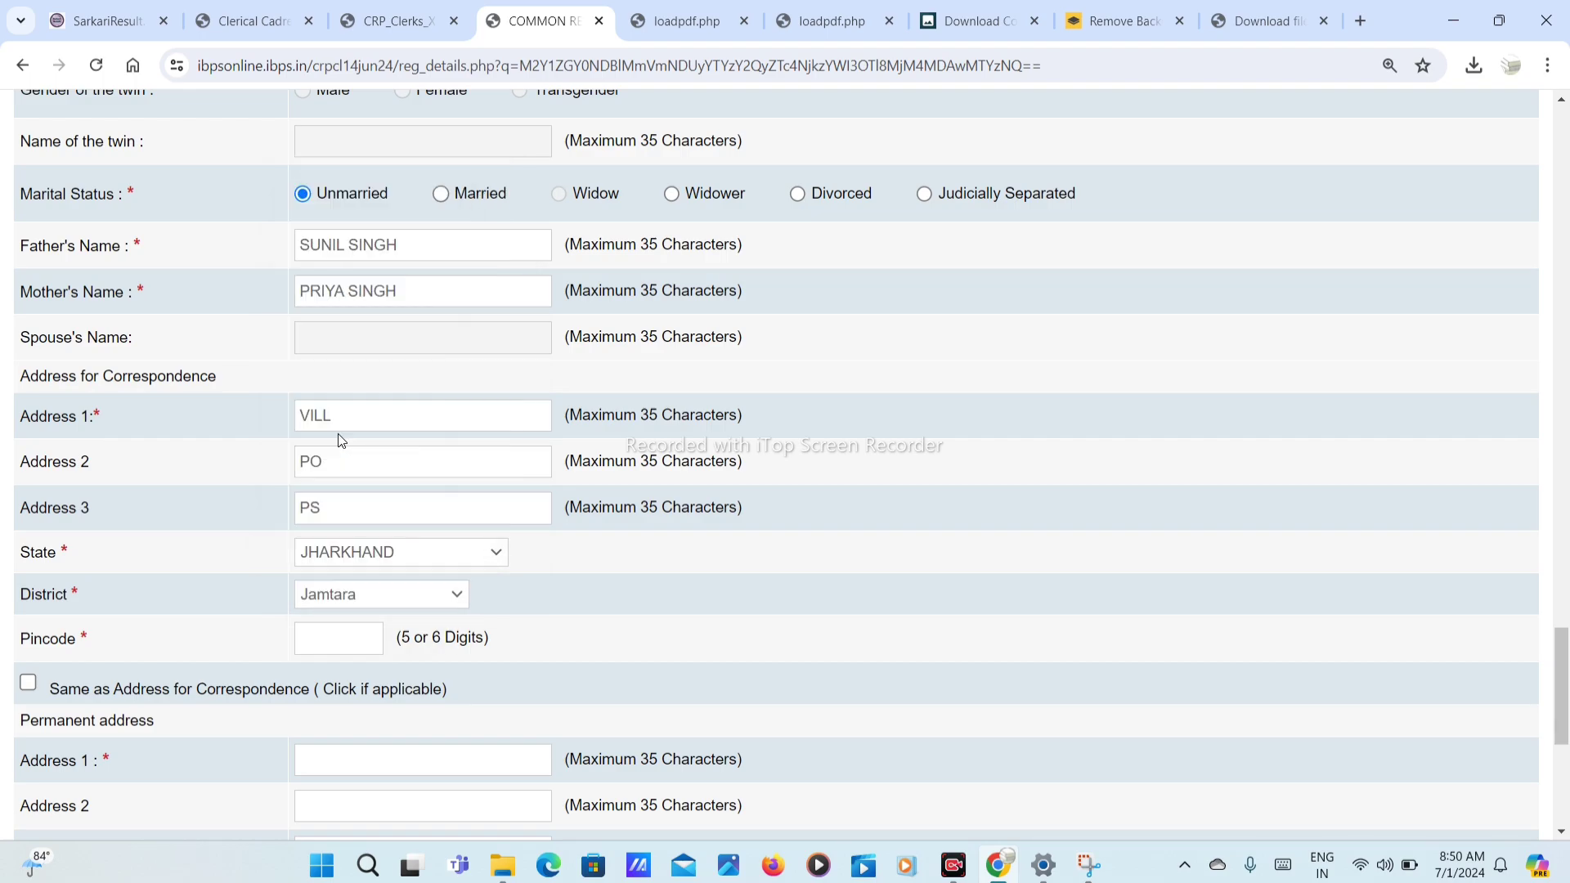
{"action": "scroll", "coordinate": [357, 505], "scroll_direction": "down", "scroll_amount": 1}
{"action": "scroll", "coordinate": [356, 504], "scroll_direction": "down", "scroll_amount": 1}
Step: Enter the correspondence pincode, correcting its wrong last digit
{"action": "left_click", "coordinate": [330, 521]}
{"action": "type", "text": "81"}
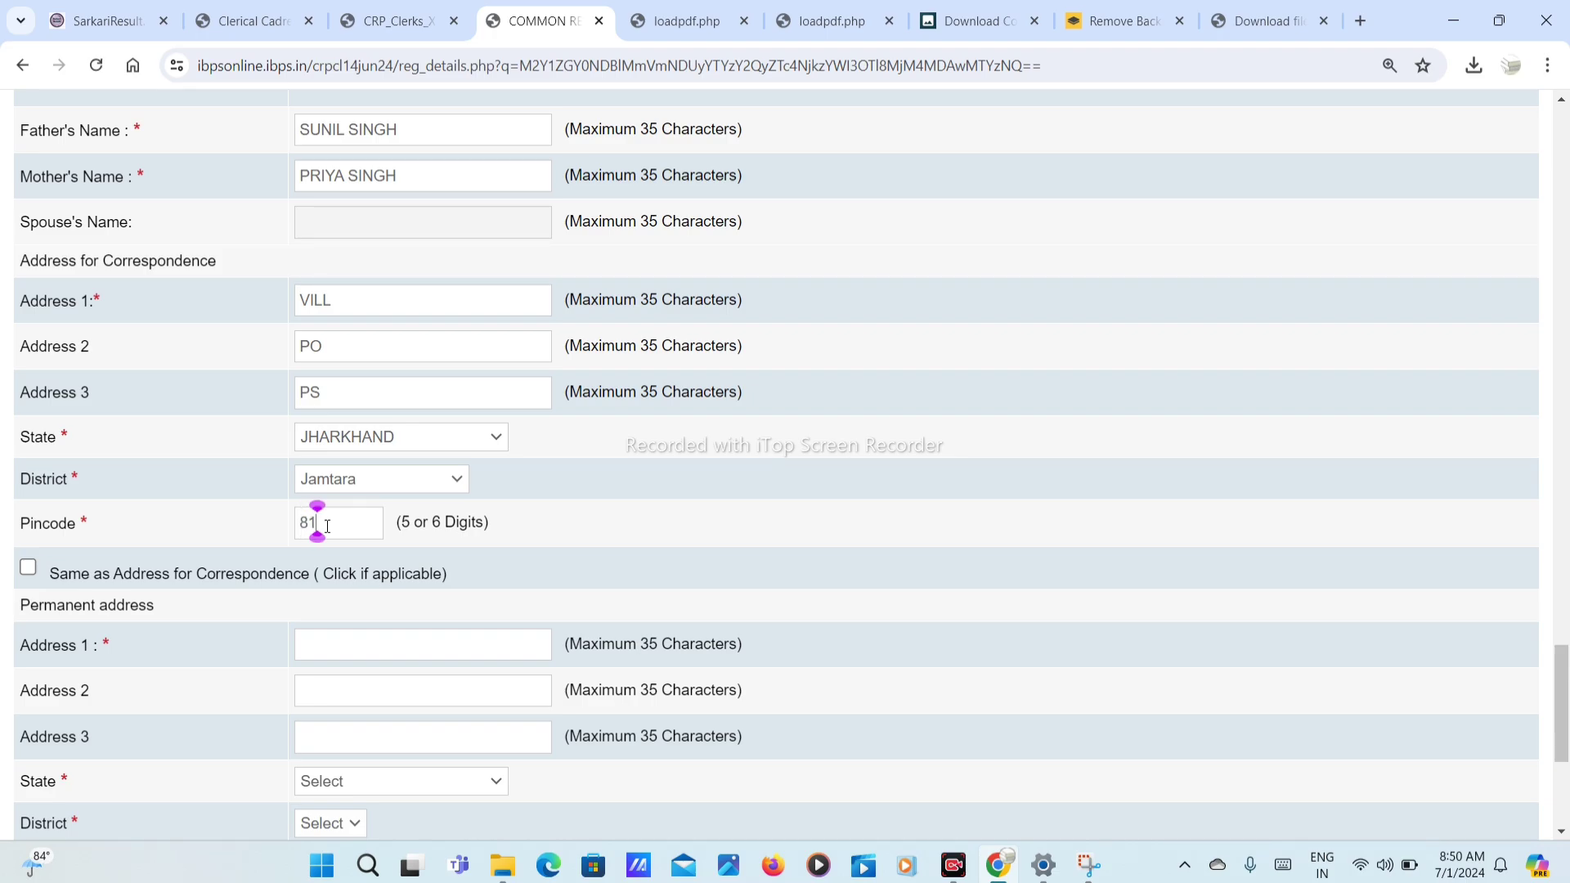
{"action": "type", "text": "5354"}
{"action": "scroll", "coordinate": [296, 672], "scroll_direction": "down", "scroll_amount": 1}
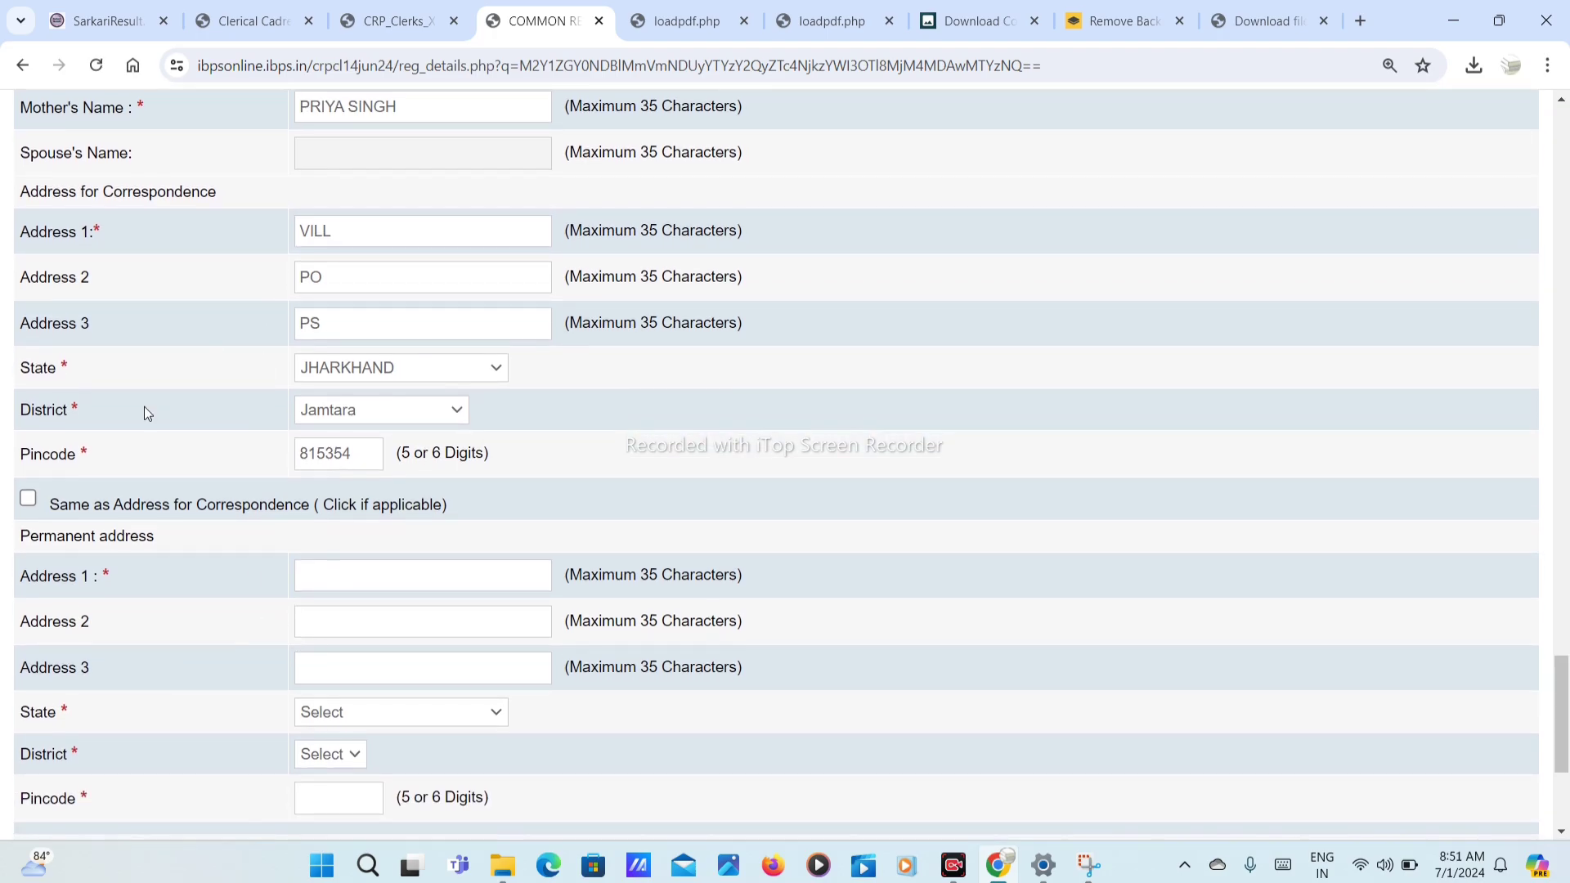
{"action": "left_click", "coordinate": [352, 452]}
{"action": "key", "text": "BackSpace"}
{"action": "type", "text": "1"}
Step: Copy the correspondence address to permanent, use it for GST invoicing, validate, and Save & Next
{"action": "left_click", "coordinate": [113, 507]}
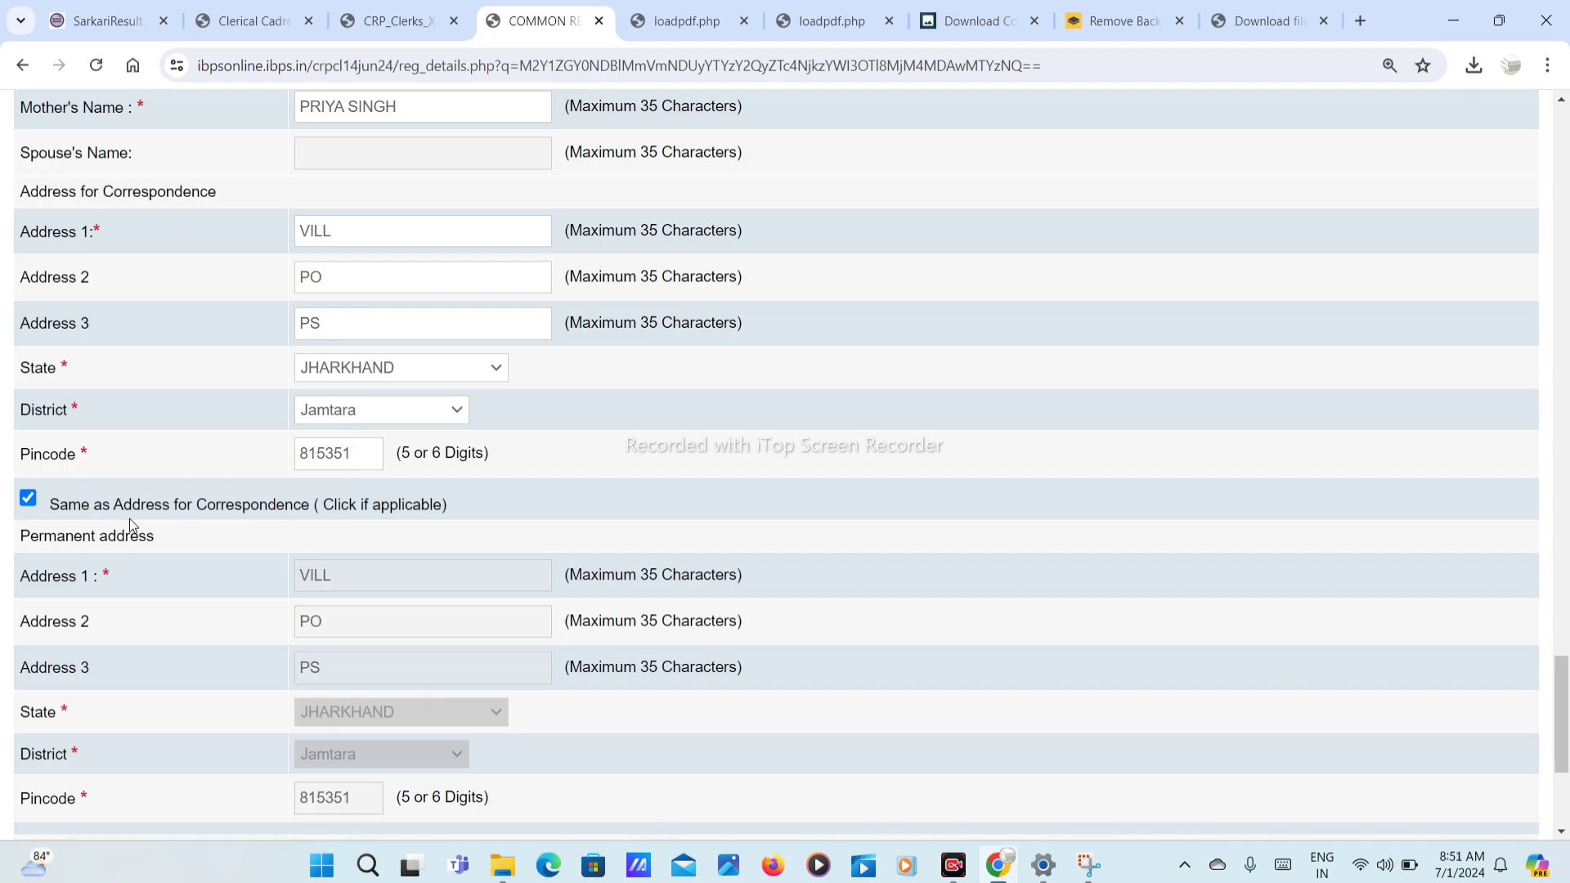
{"action": "scroll", "coordinate": [129, 519], "scroll_direction": "down", "scroll_amount": 4}
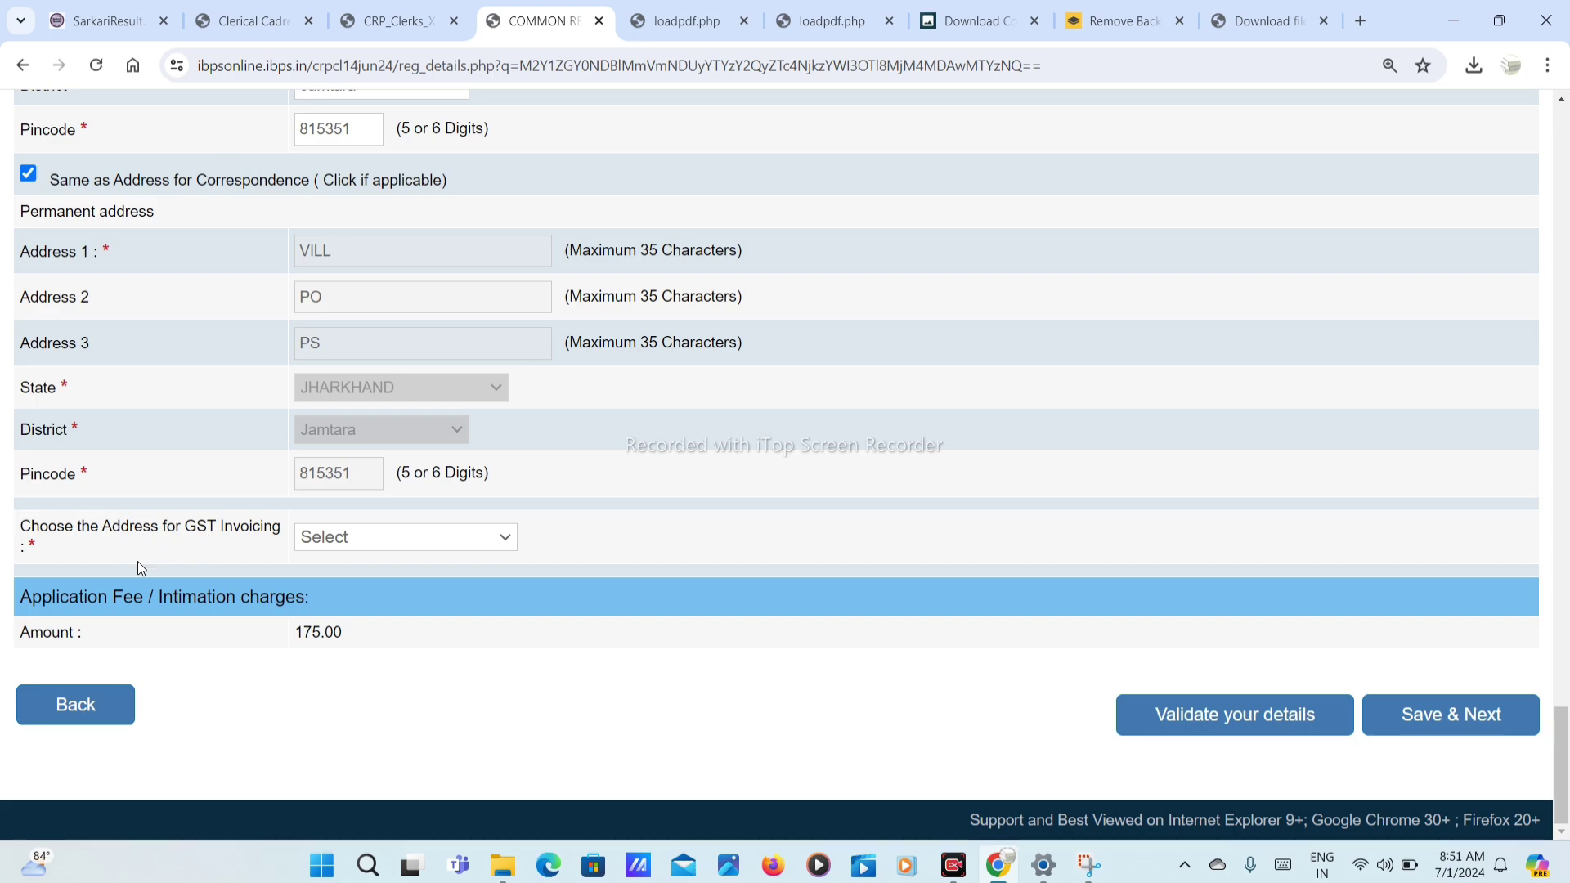
{"action": "left_click", "coordinate": [336, 529]}
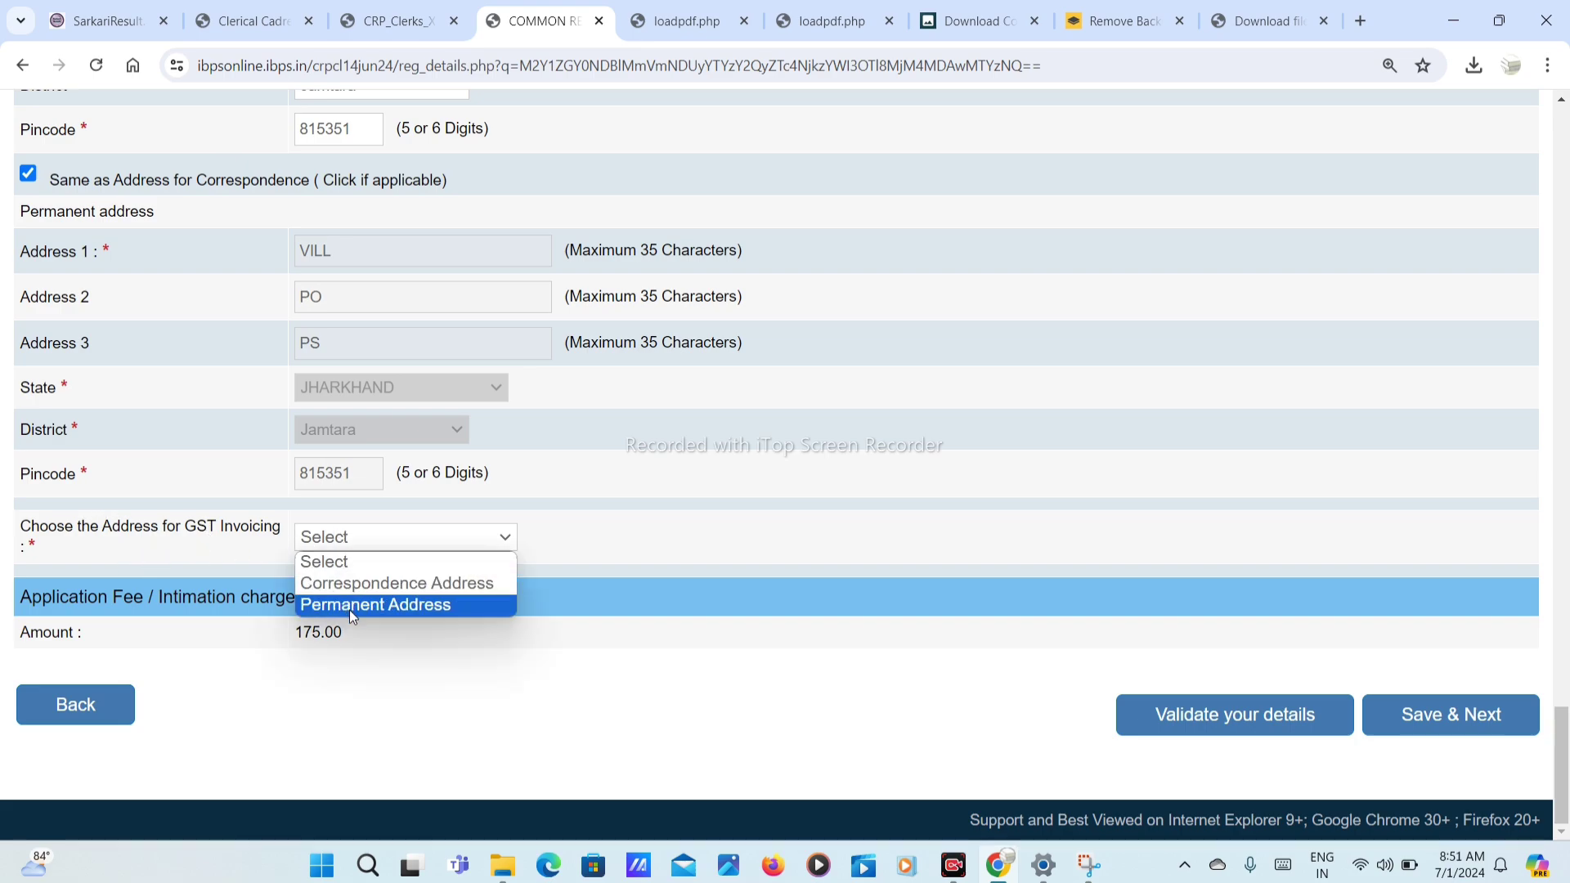
{"action": "left_click", "coordinate": [359, 585]}
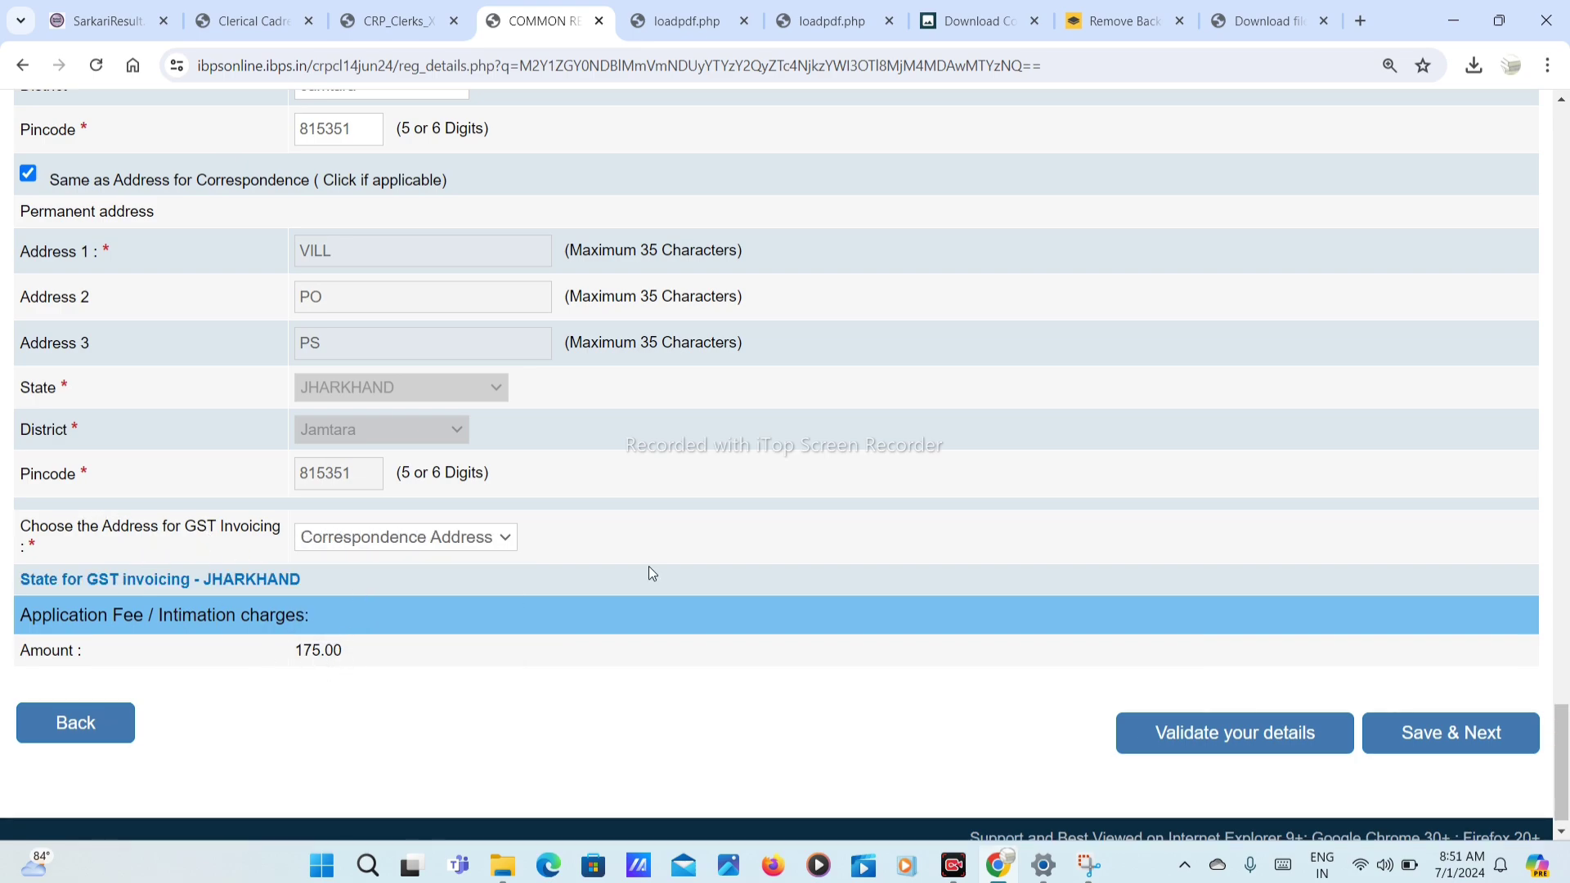
{"action": "left_click", "coordinate": [1281, 740]}
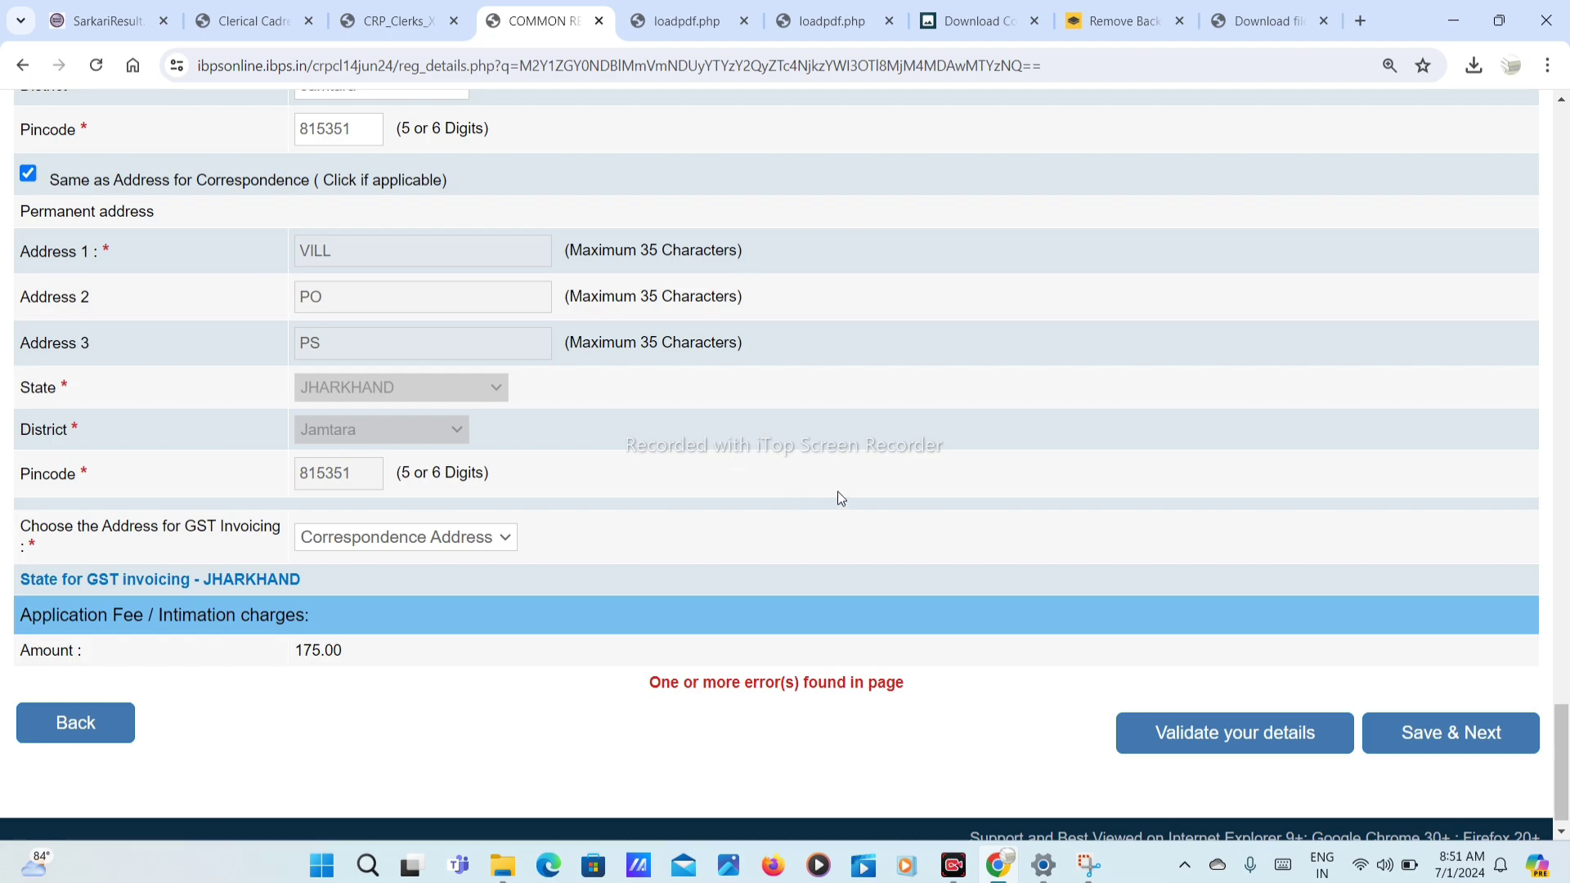
{"action": "left_click", "coordinate": [1480, 738]}
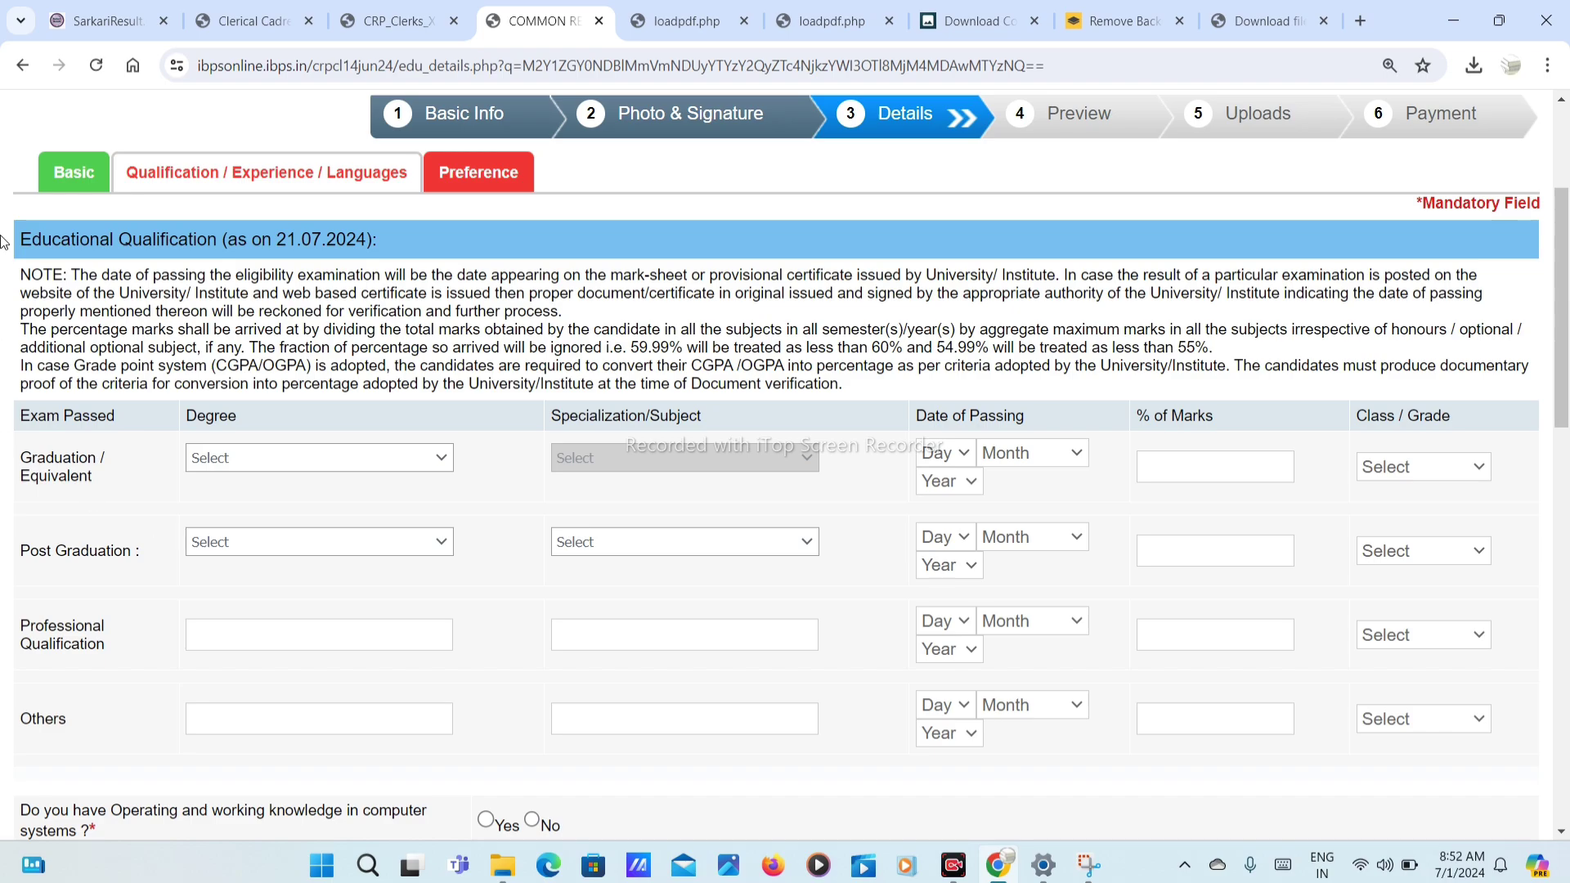
Step: Set the graduation degree to Bachelor of Arts (B.A.) with History as the subject
{"action": "scroll", "coordinate": [119, 369], "scroll_direction": "down", "scroll_amount": 1}
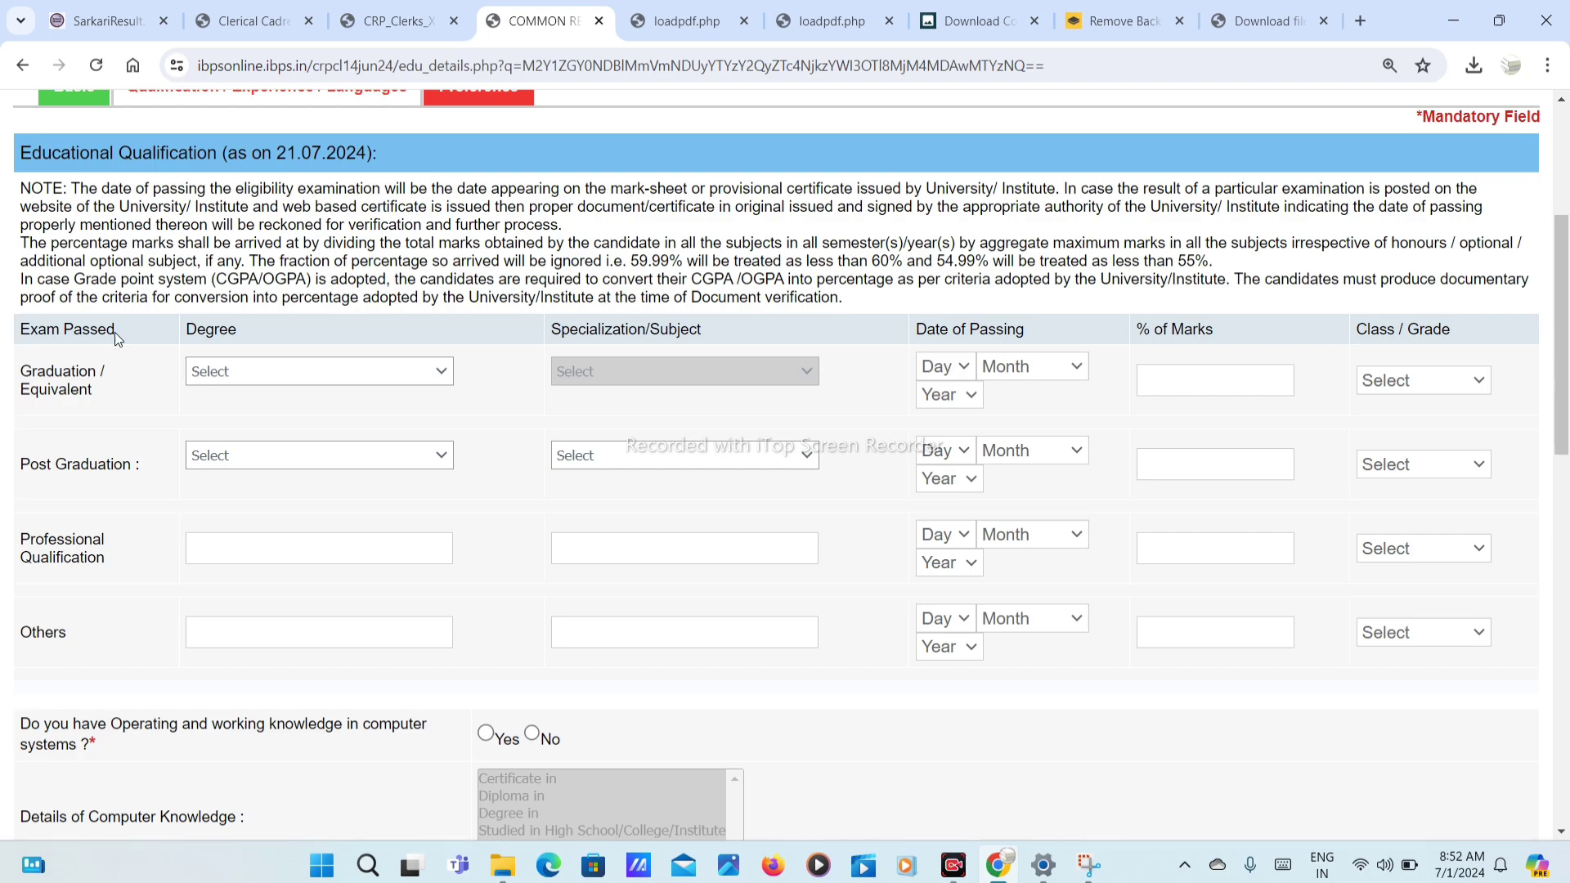
{"action": "left_click", "coordinate": [209, 382]}
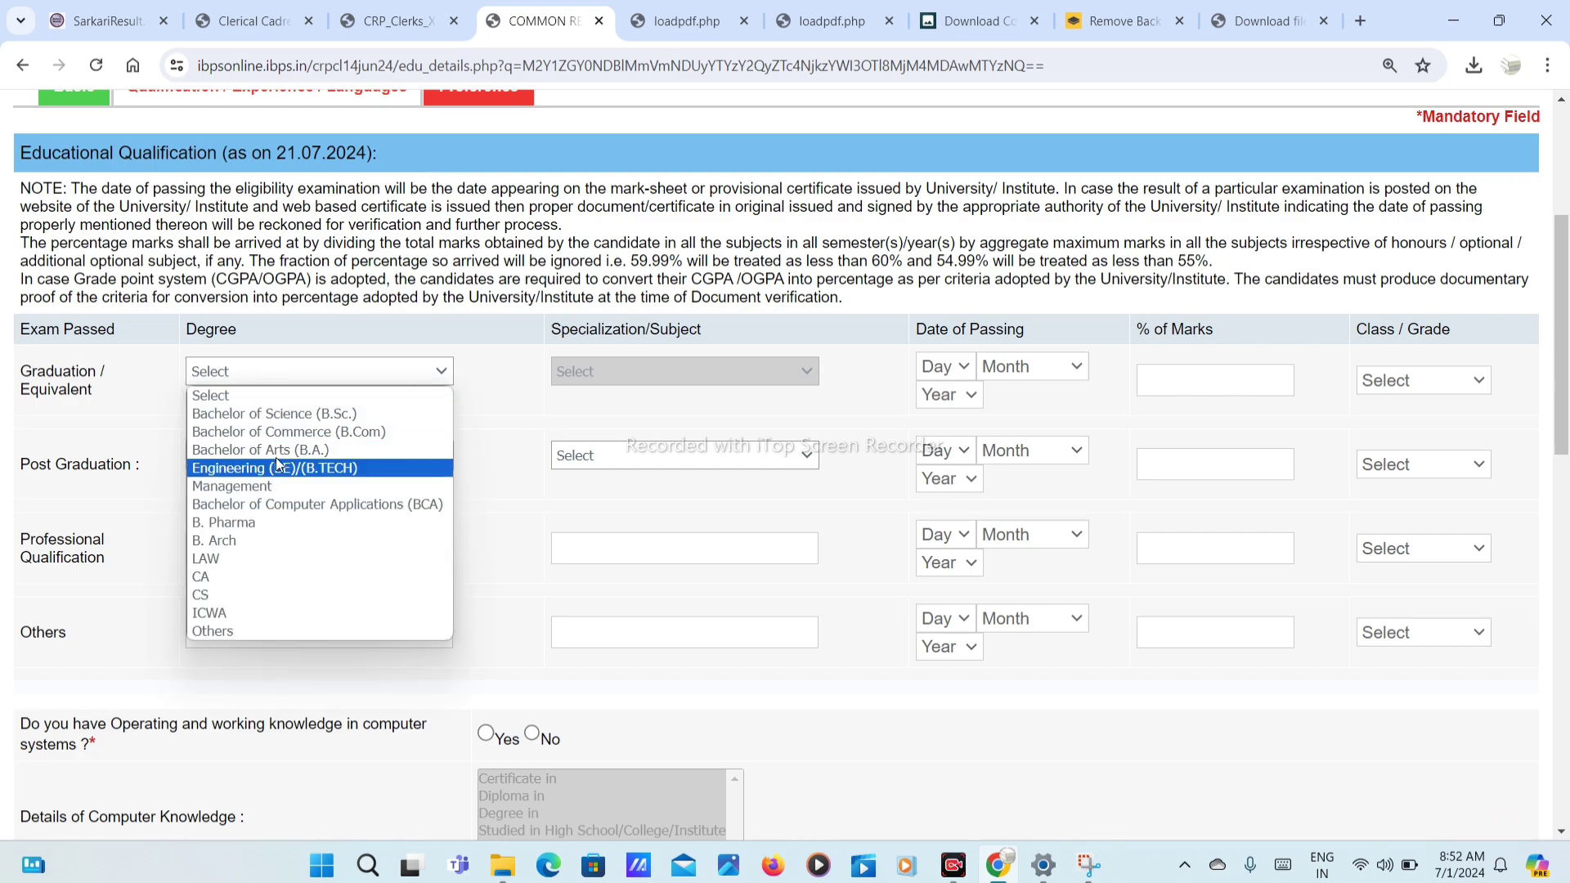
{"action": "left_click", "coordinate": [305, 447]}
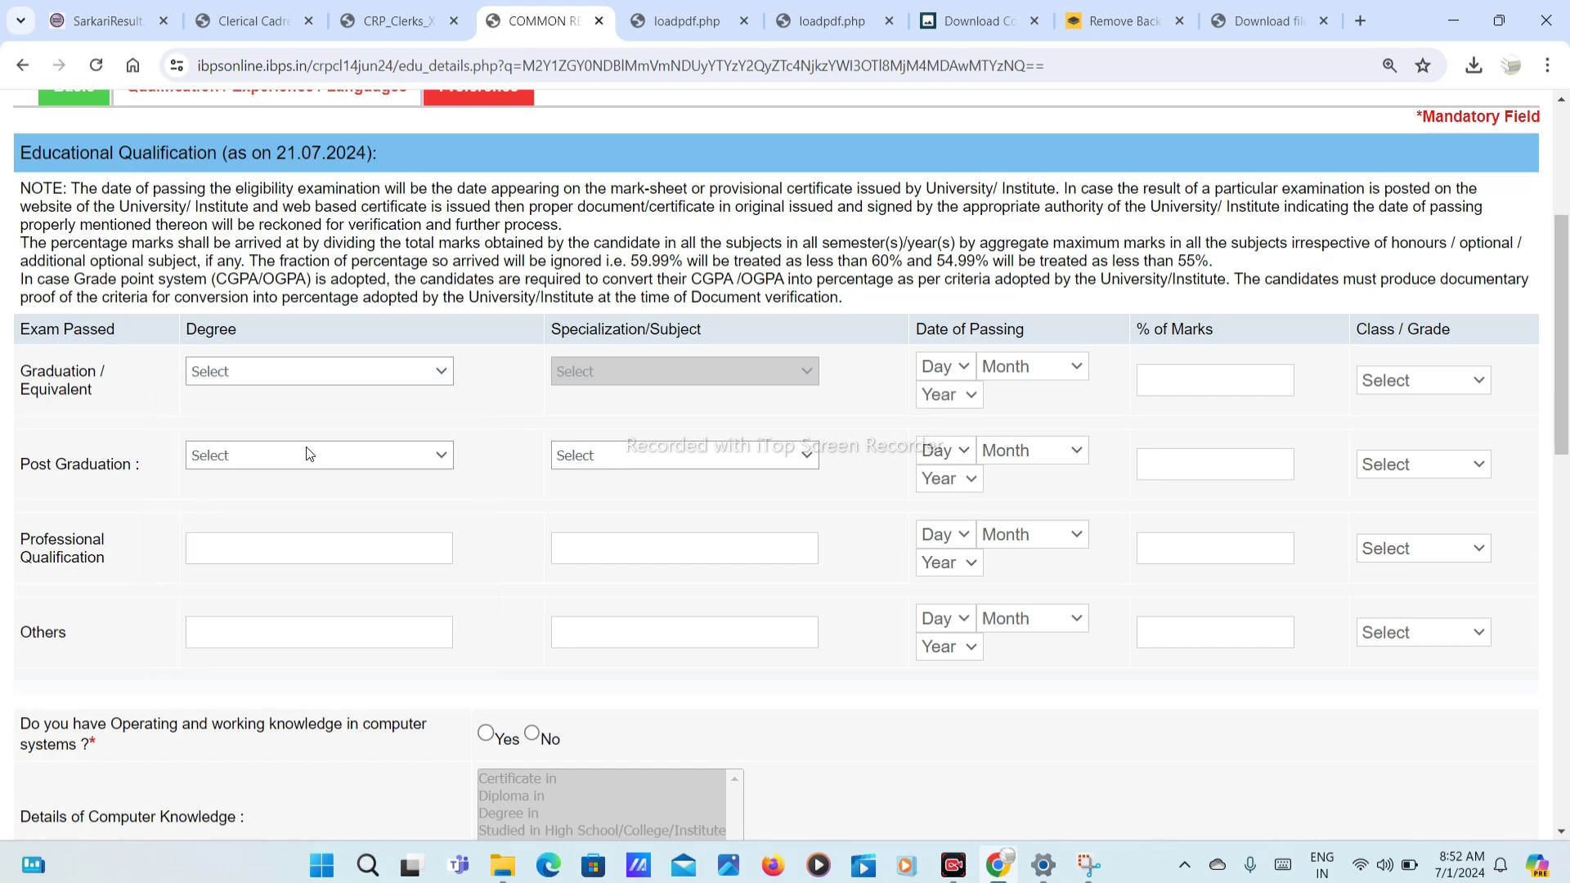
{"action": "left_click", "coordinate": [651, 377]}
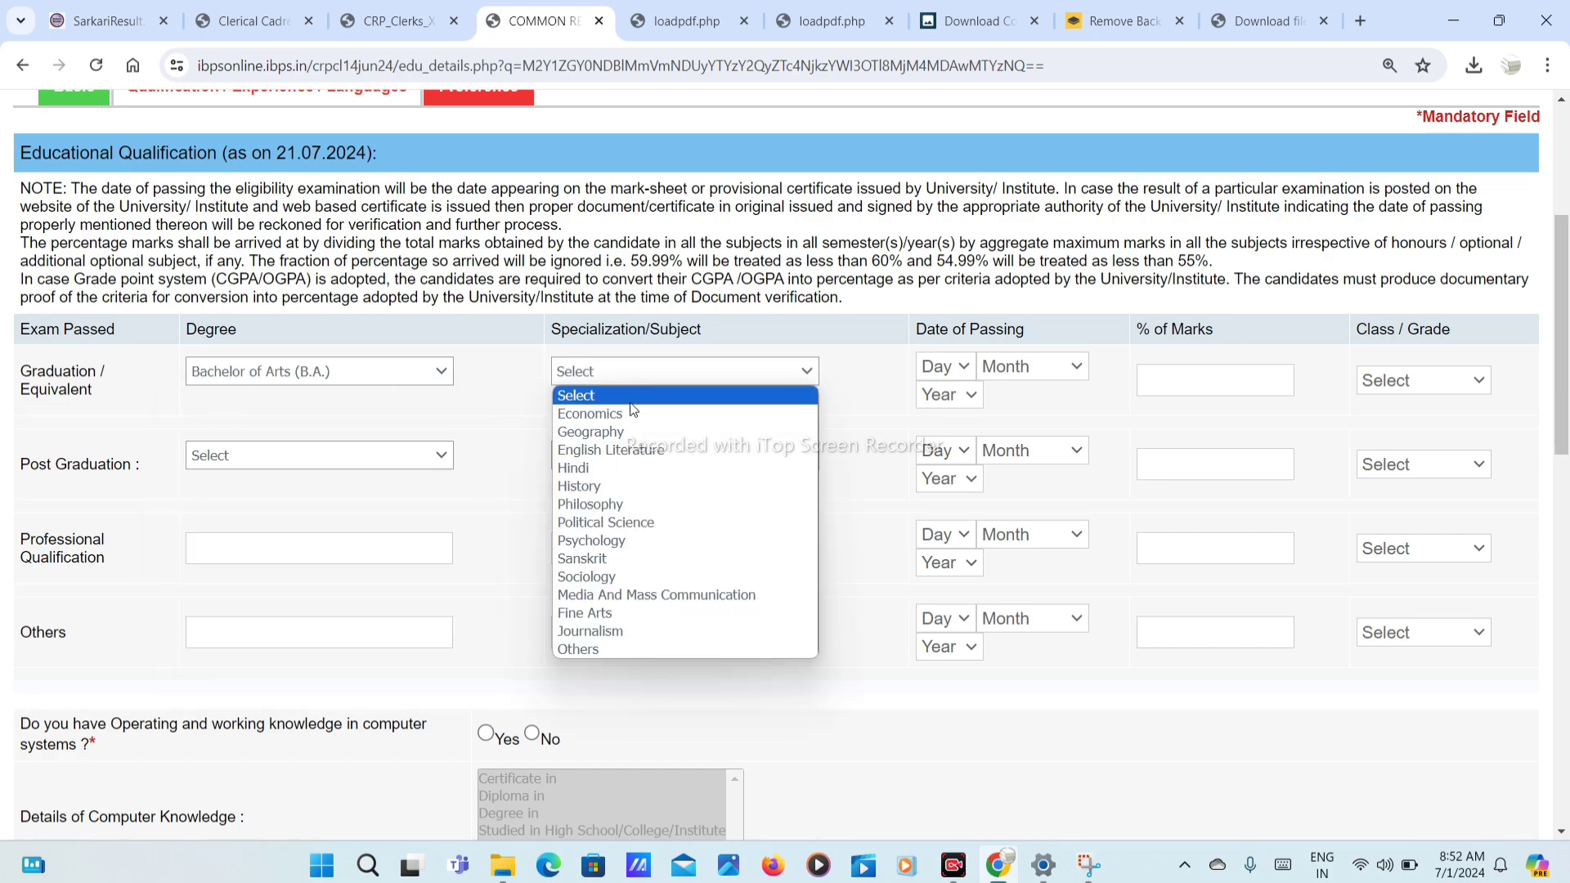
{"action": "left_click", "coordinate": [623, 487]}
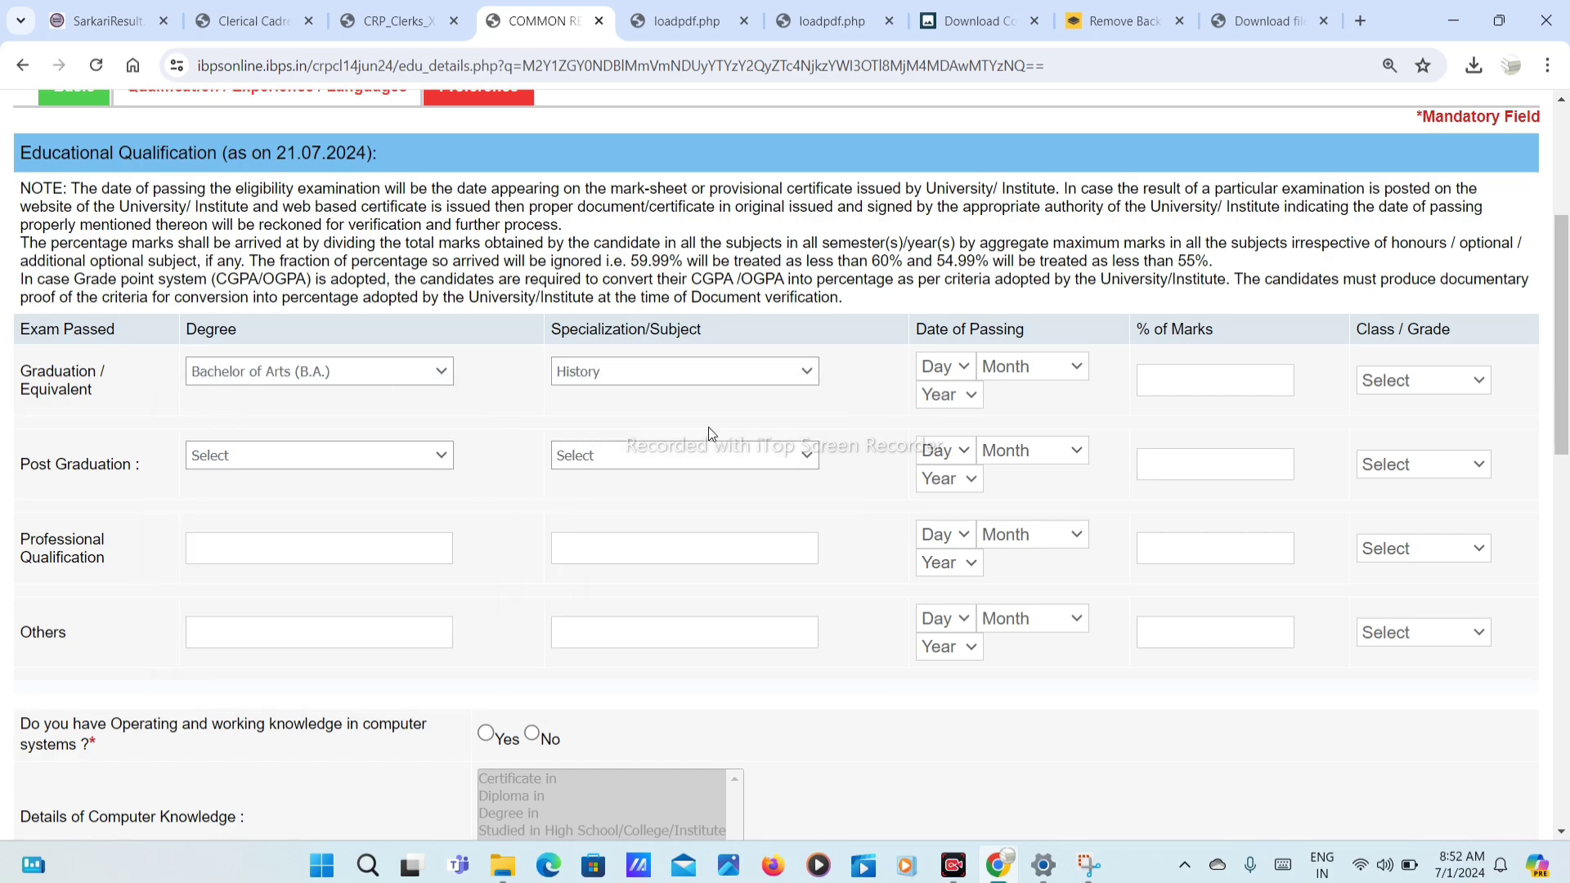
{"action": "left_click", "coordinate": [656, 381]}
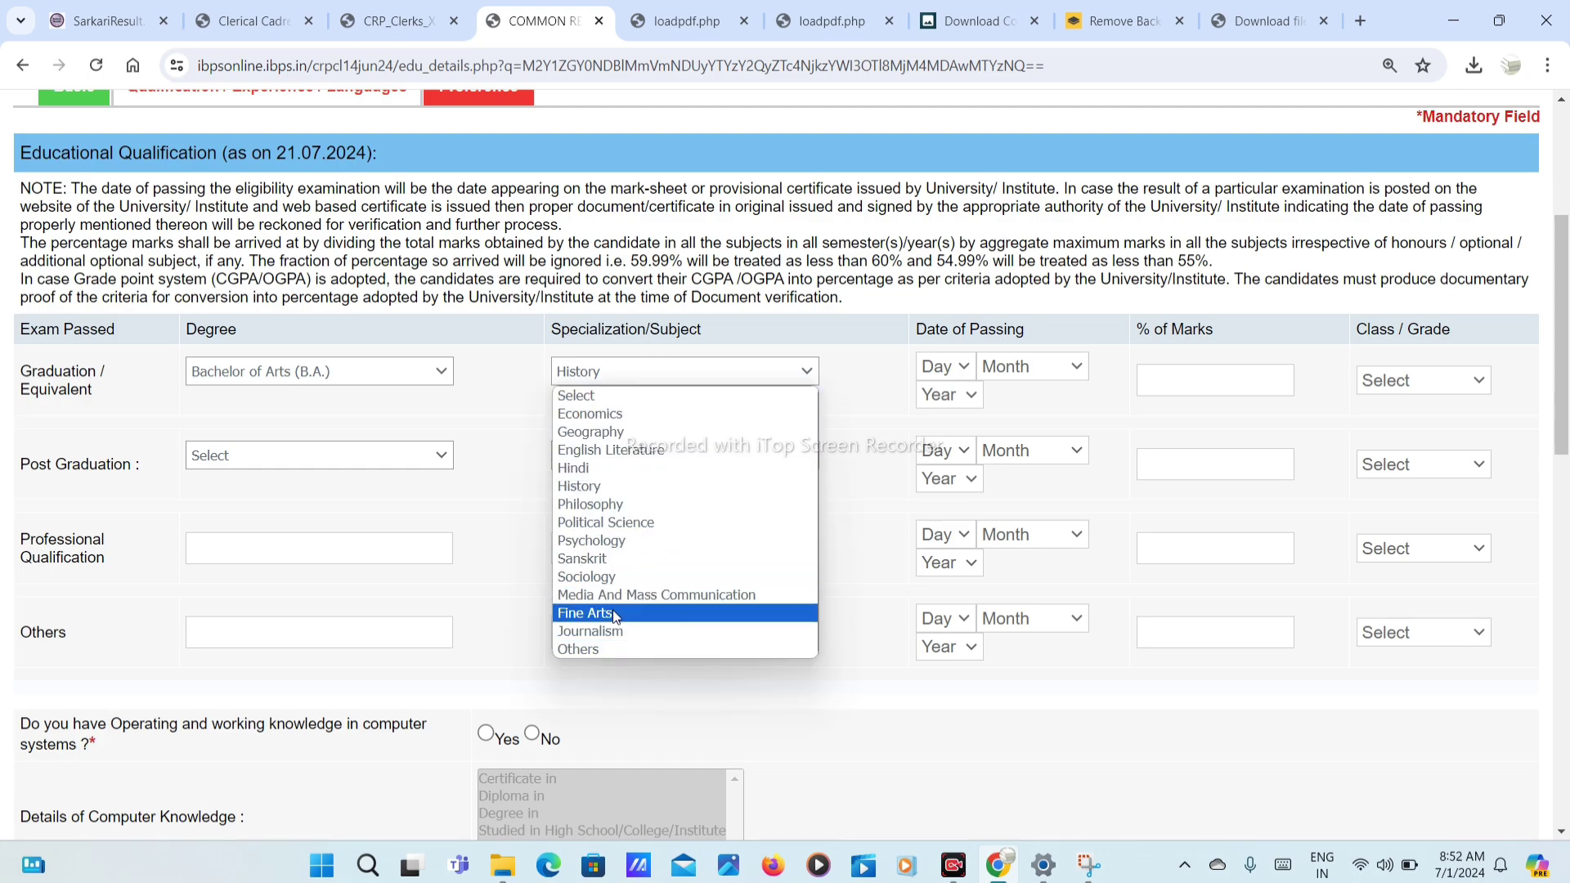
{"action": "left_click", "coordinate": [613, 649]}
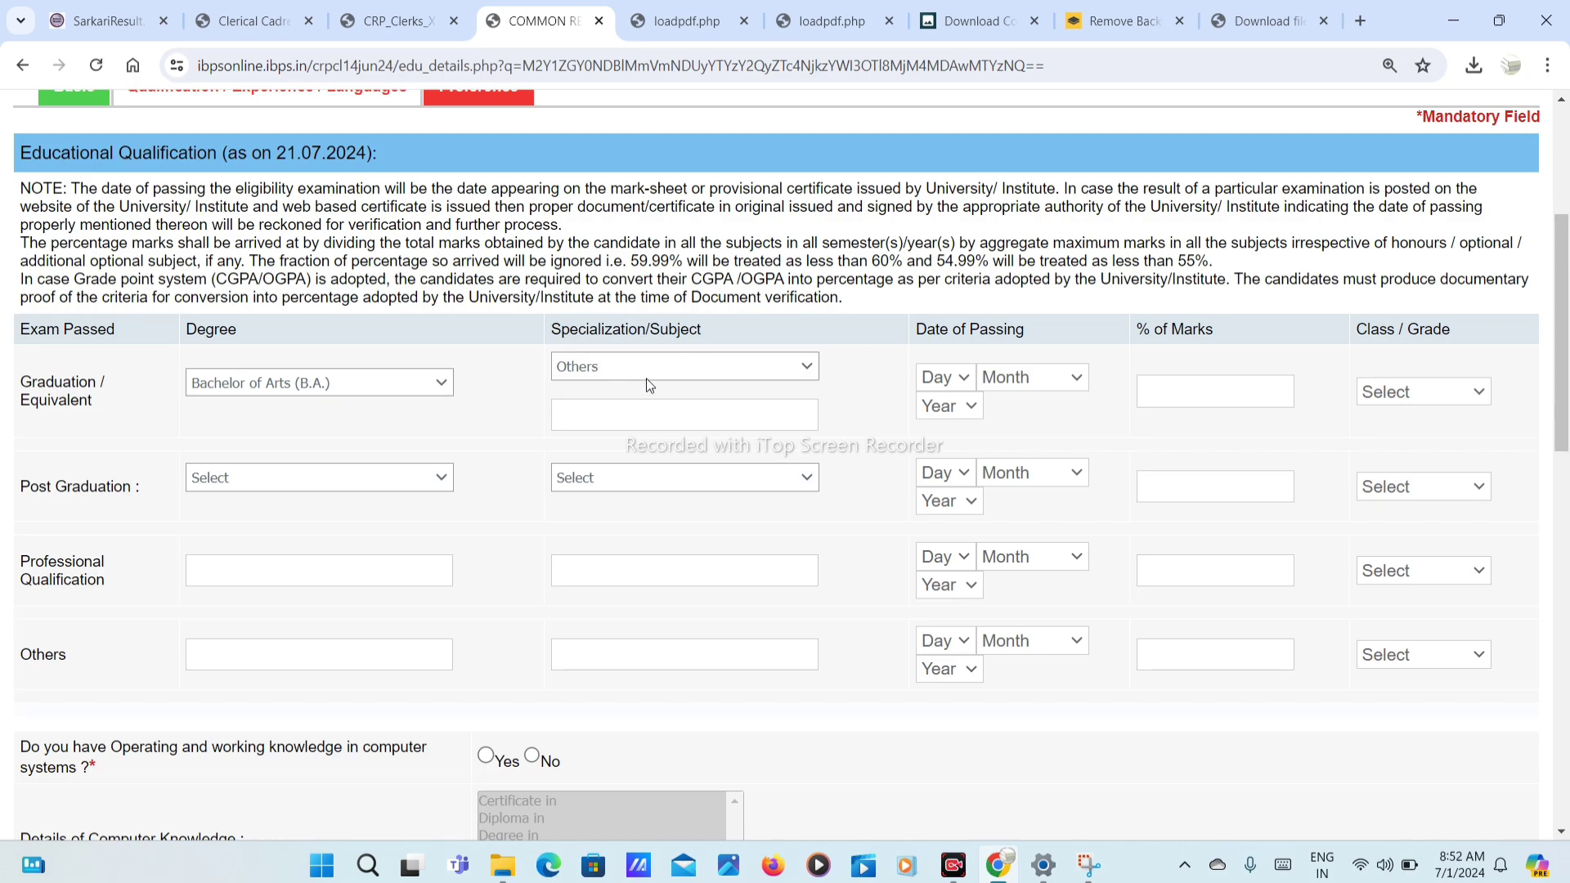
{"action": "left_click", "coordinate": [639, 411]}
{"action": "left_click", "coordinate": [639, 368]}
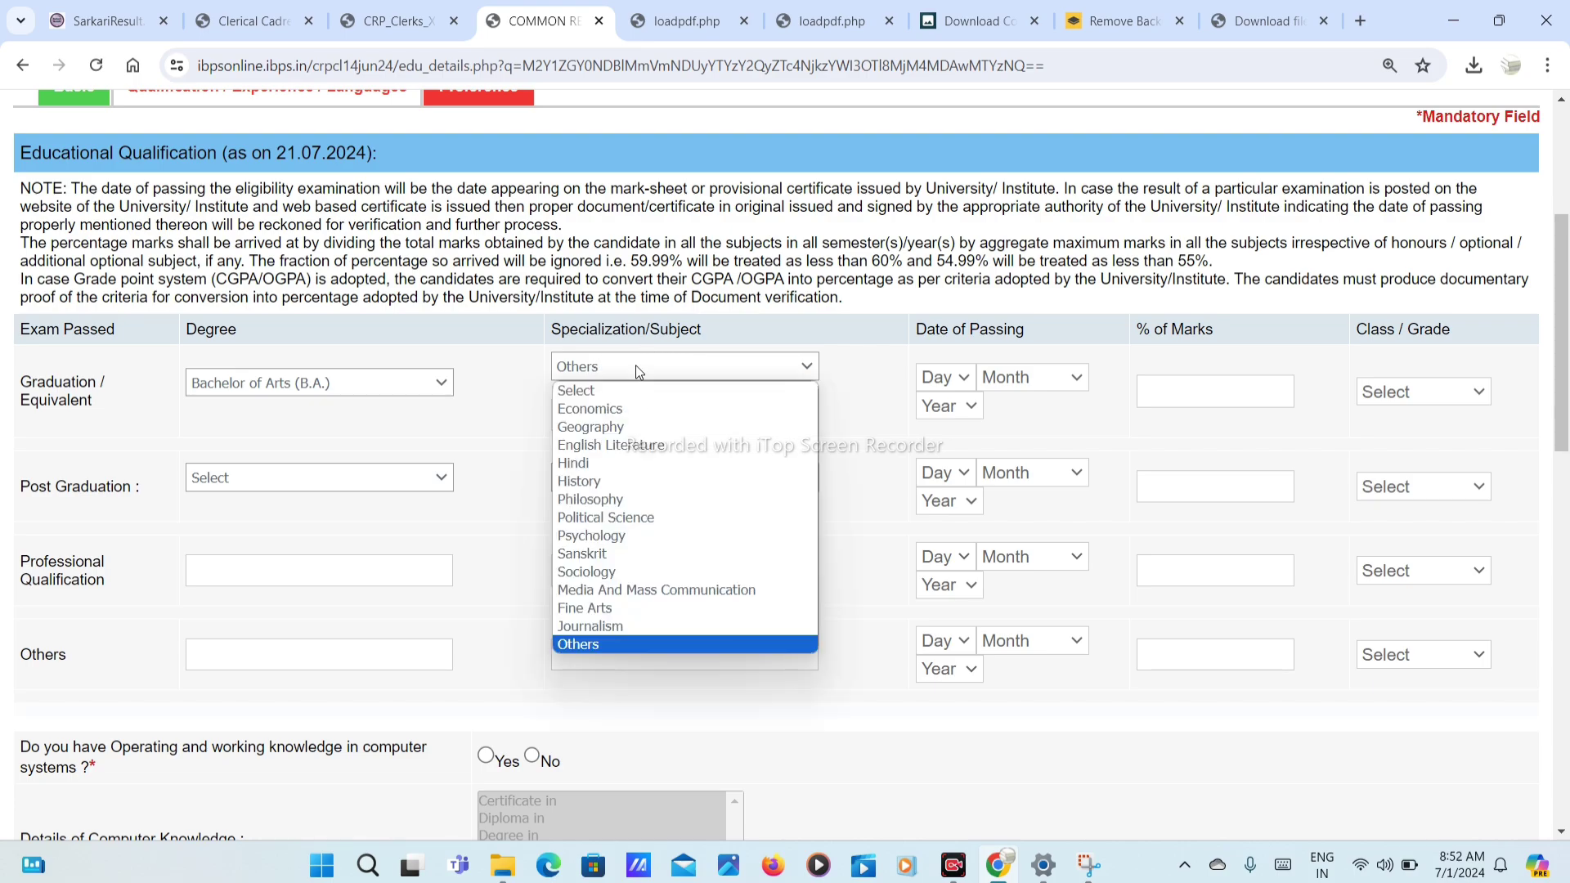
{"action": "left_click", "coordinate": [581, 483]}
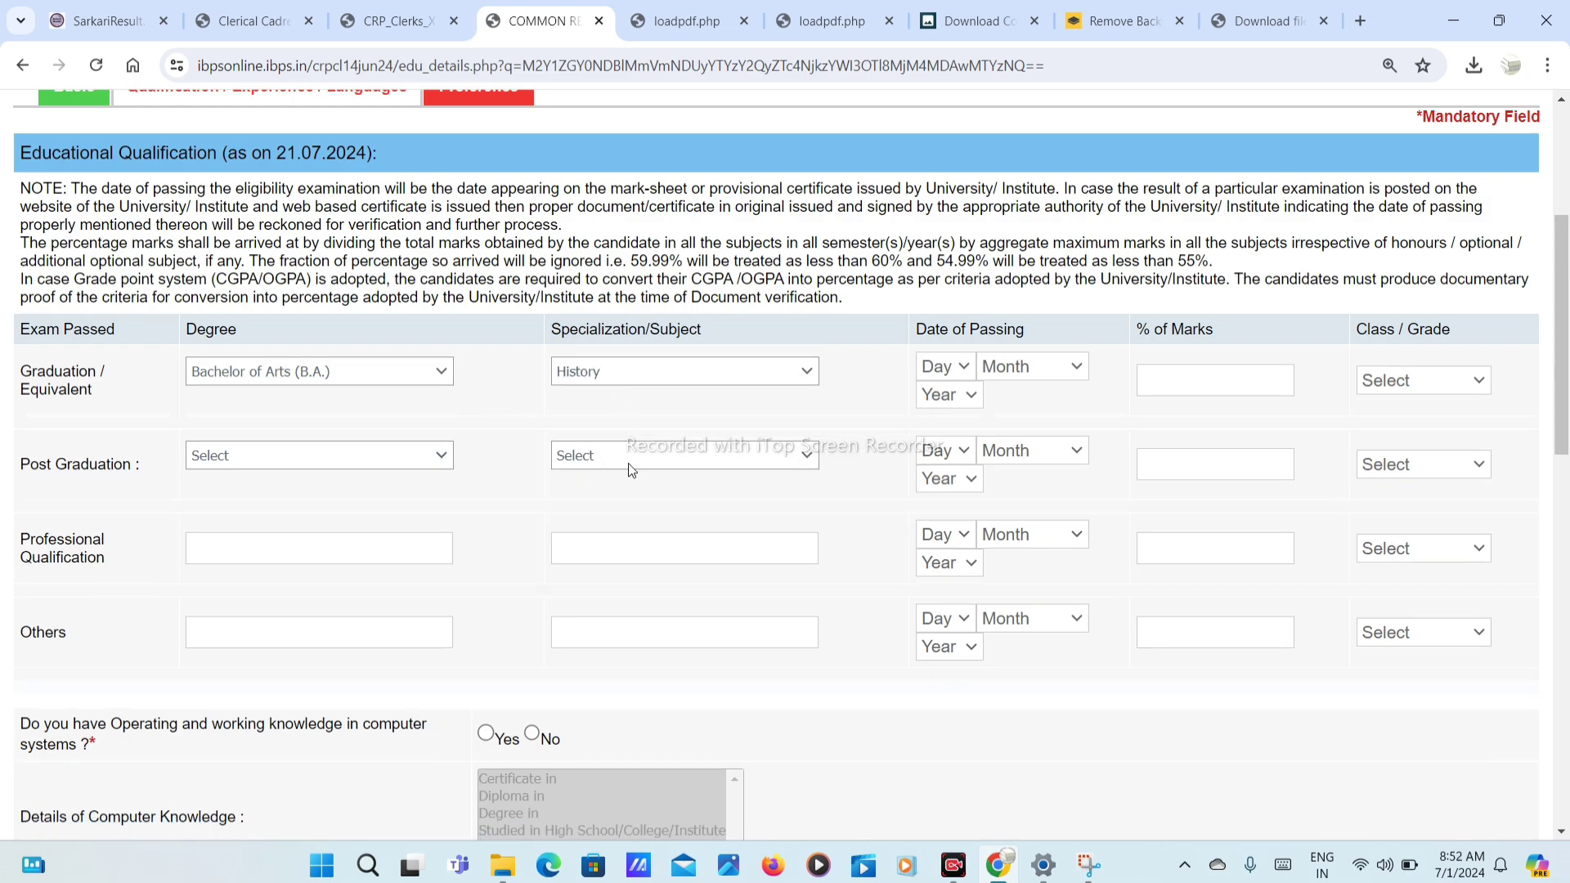
Step: Enter the graduation passing date 01 January 2020, 80.00% marks and First Class
{"action": "left_click", "coordinate": [947, 366]}
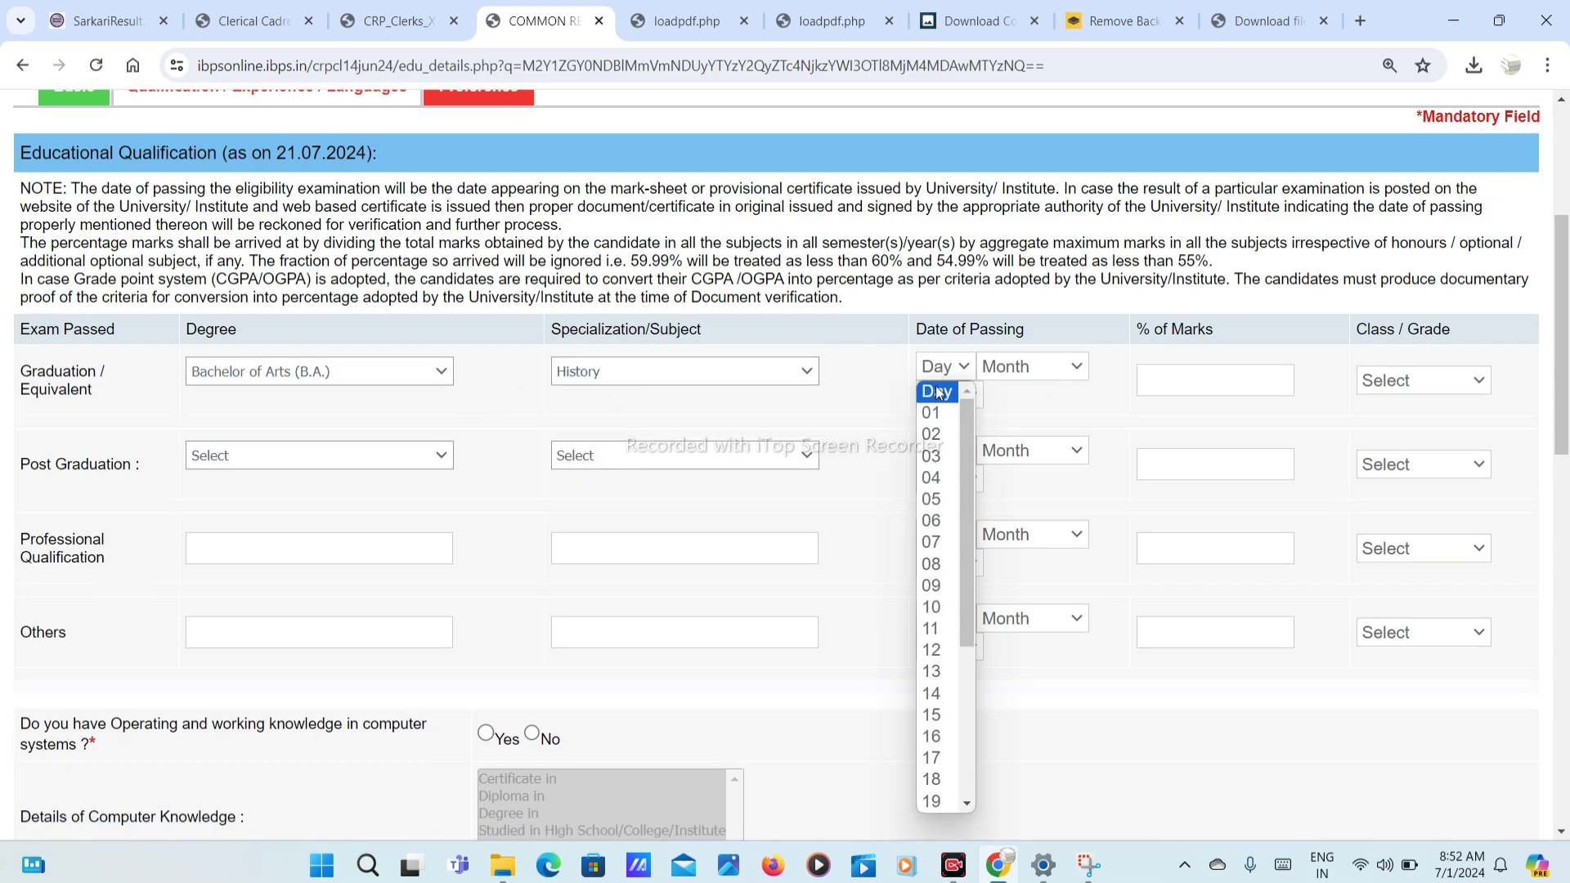
{"action": "left_click", "coordinate": [936, 409]}
{"action": "left_click", "coordinate": [1045, 372]}
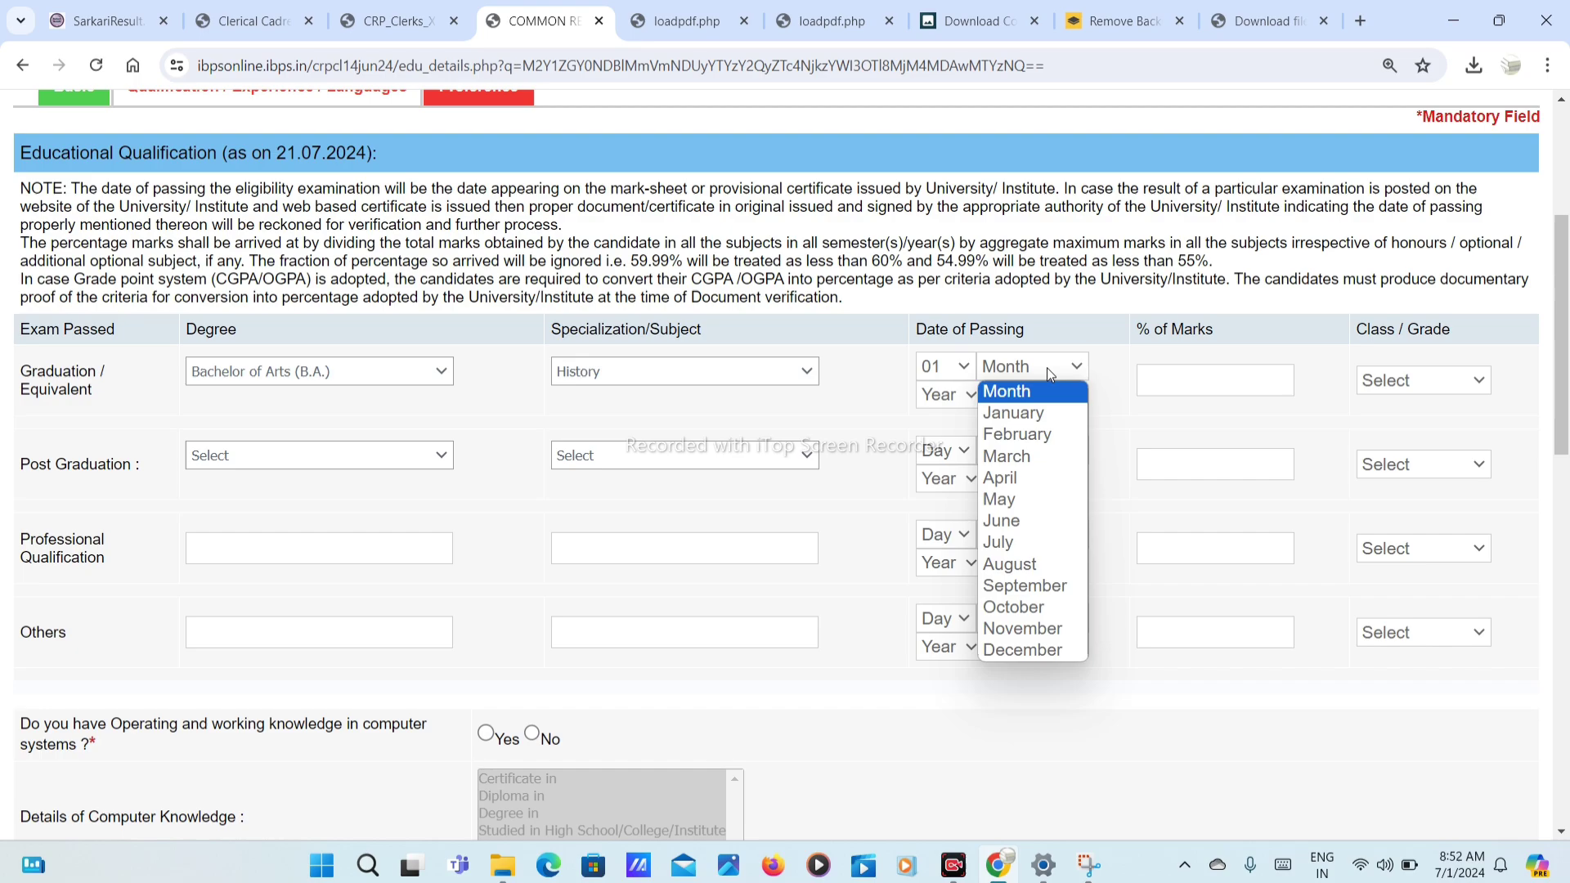
{"action": "left_click", "coordinate": [1024, 414]}
{"action": "left_click", "coordinate": [964, 396]}
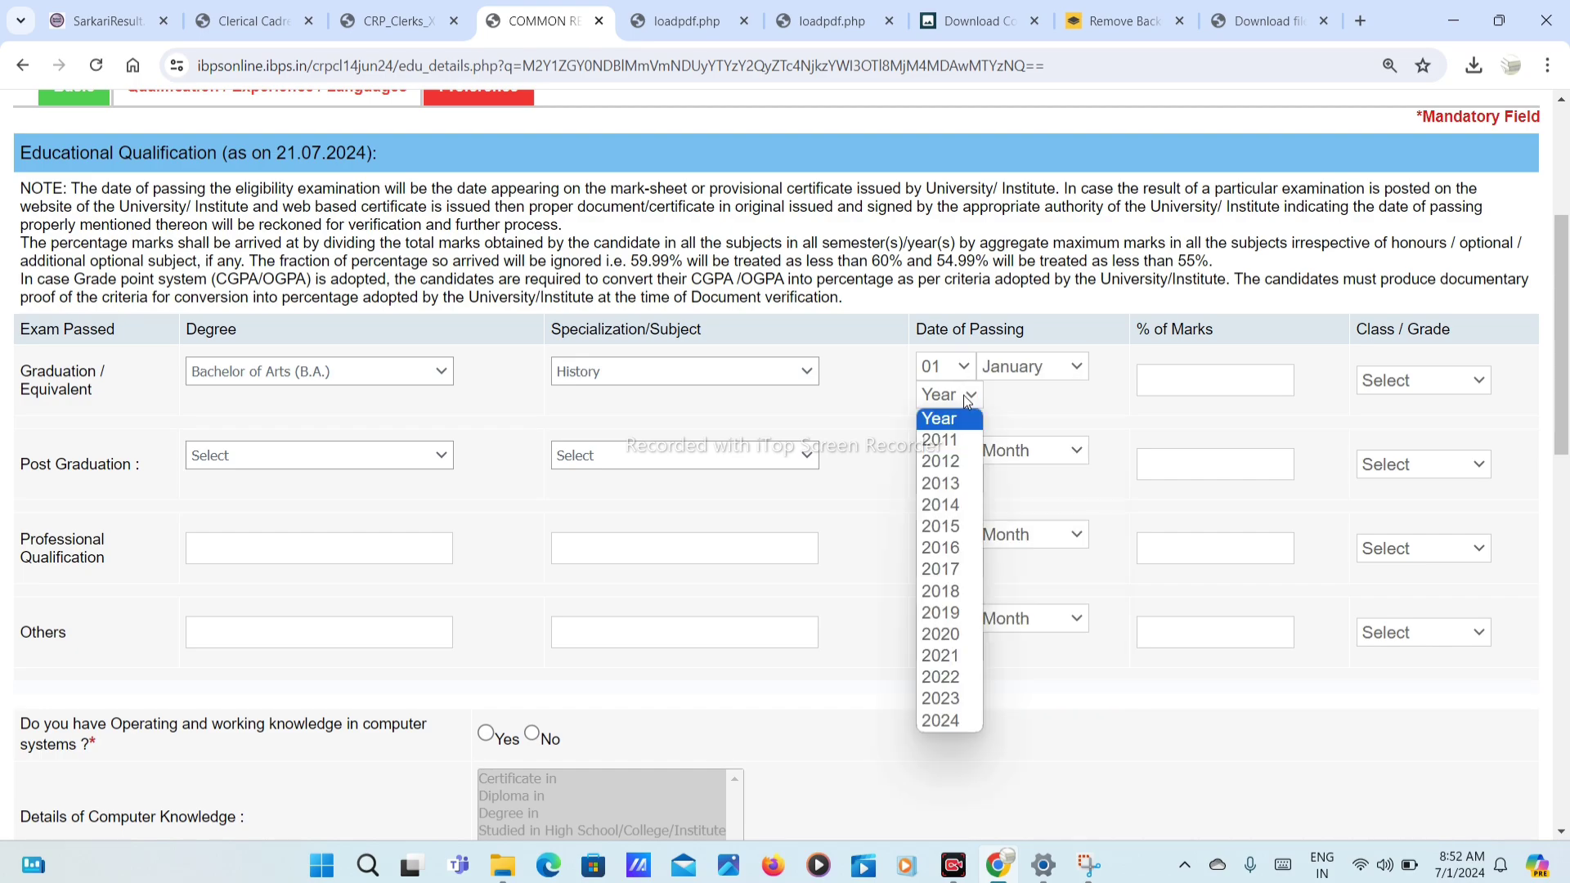
{"action": "left_click", "coordinate": [949, 635]}
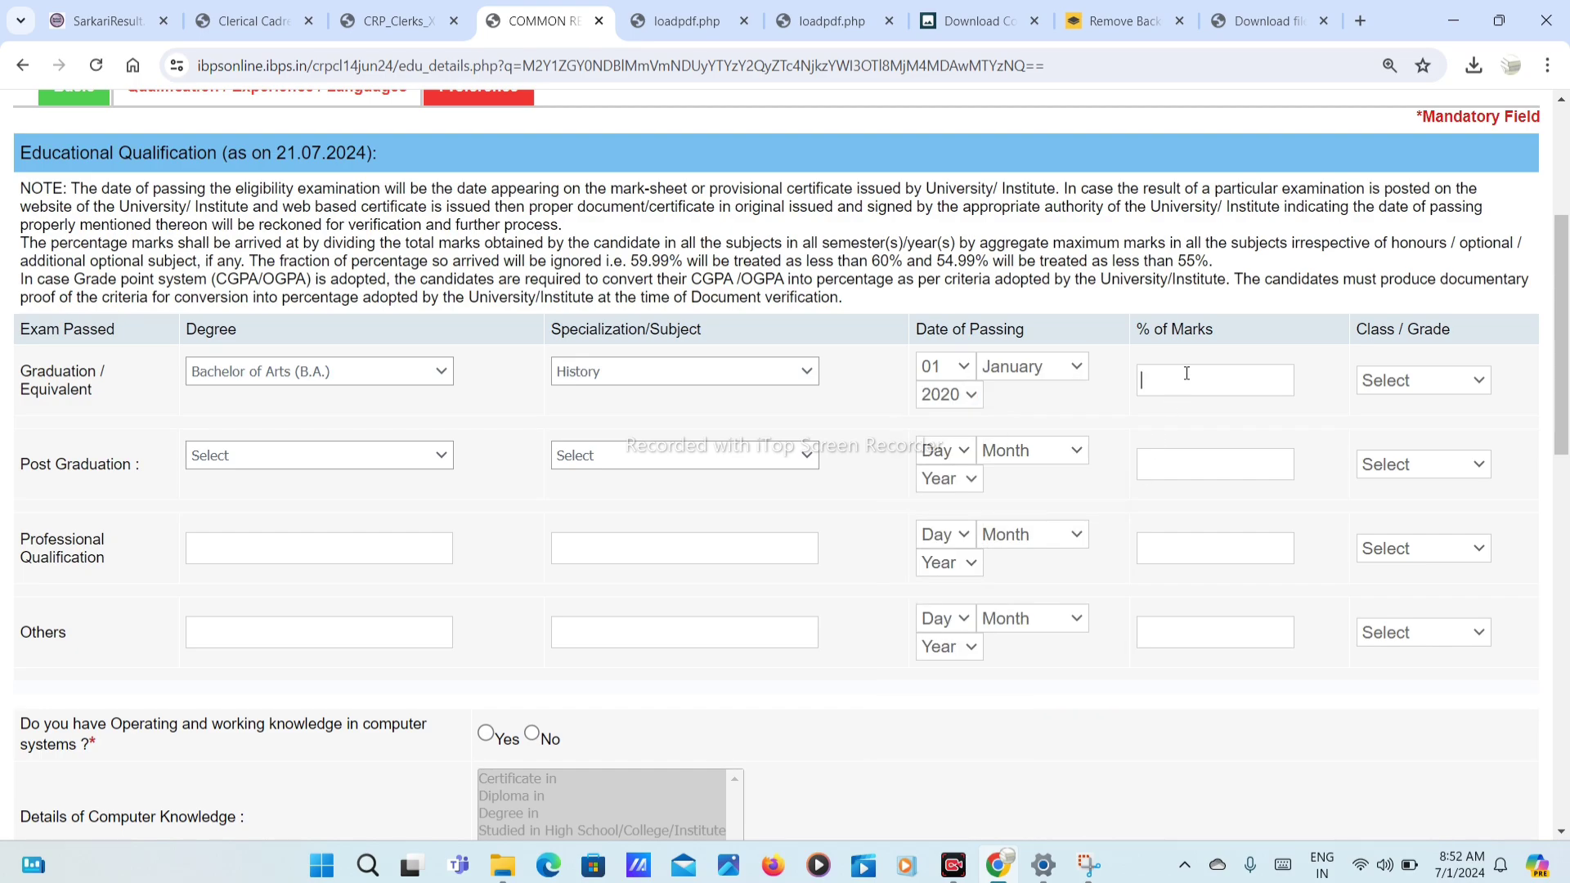
{"action": "type", "text": "80"}
{"action": "key", "text": "Tab"}
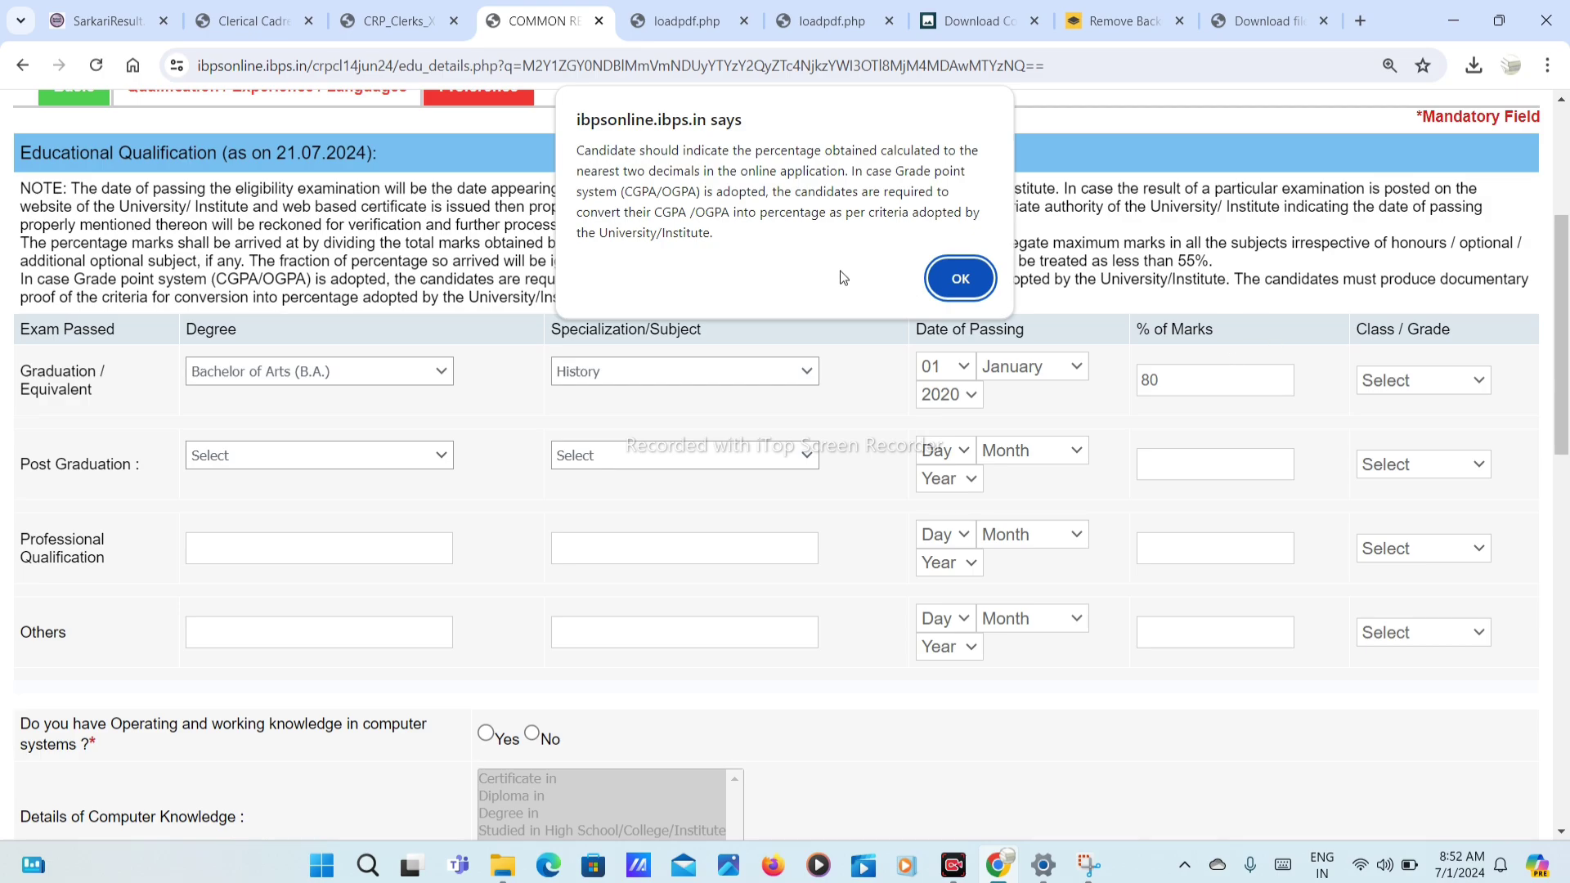
{"action": "left_click", "coordinate": [964, 278]}
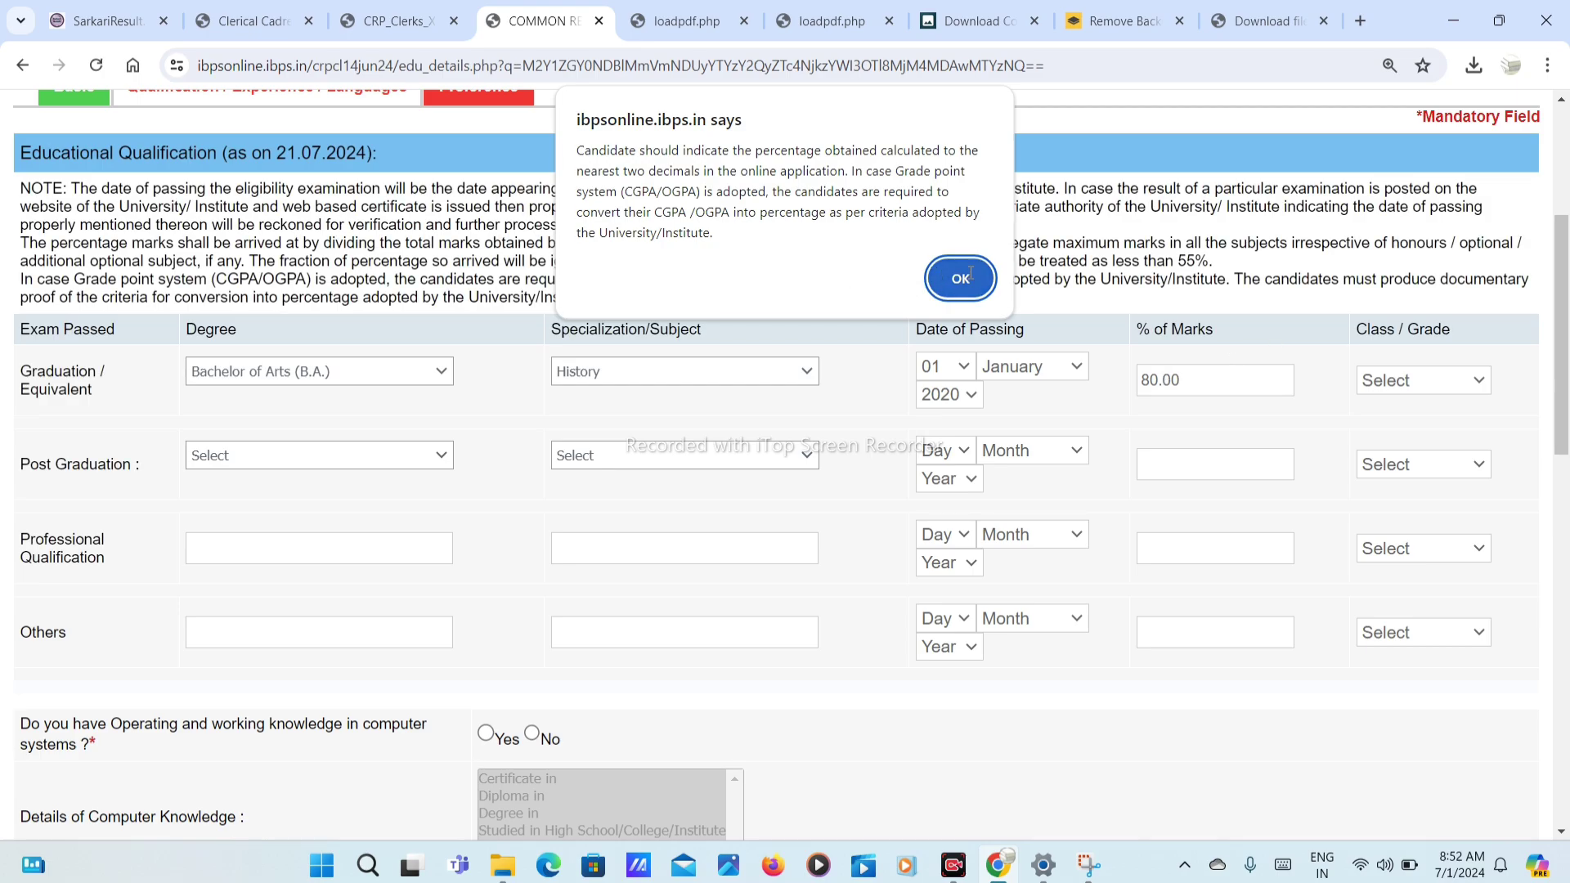
{"action": "left_click", "coordinate": [1481, 381]}
{"action": "left_click", "coordinate": [1405, 424]}
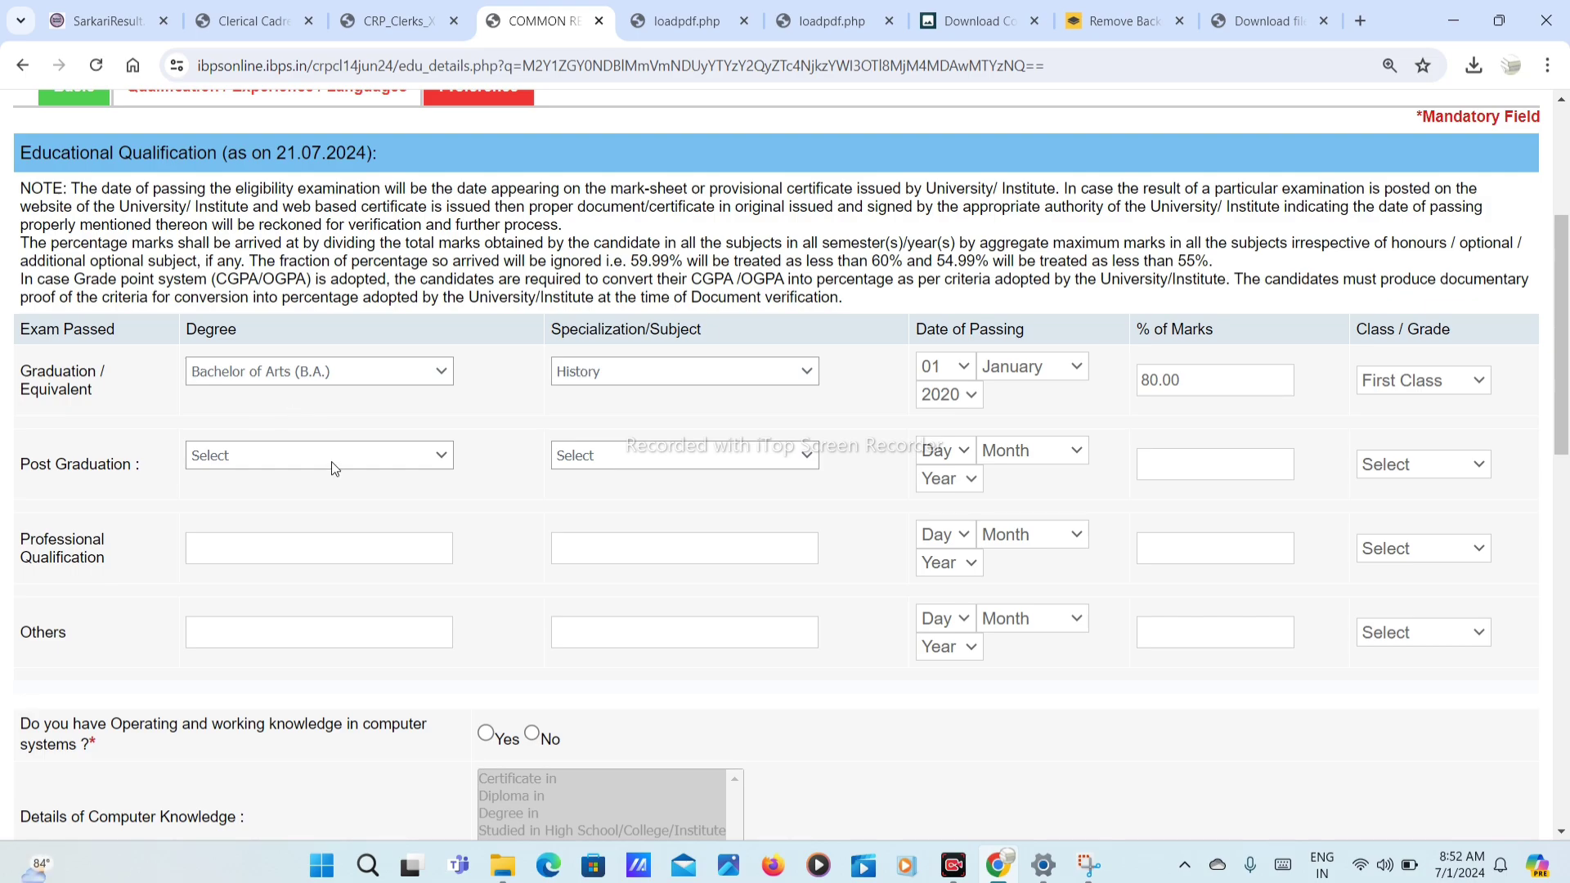
Step: Declare computer knowledge via a Certificate in Computer Operations
{"action": "scroll", "coordinate": [74, 507], "scroll_direction": "down", "scroll_amount": 1}
{"action": "scroll", "coordinate": [245, 458], "scroll_direction": "down", "scroll_amount": 2}
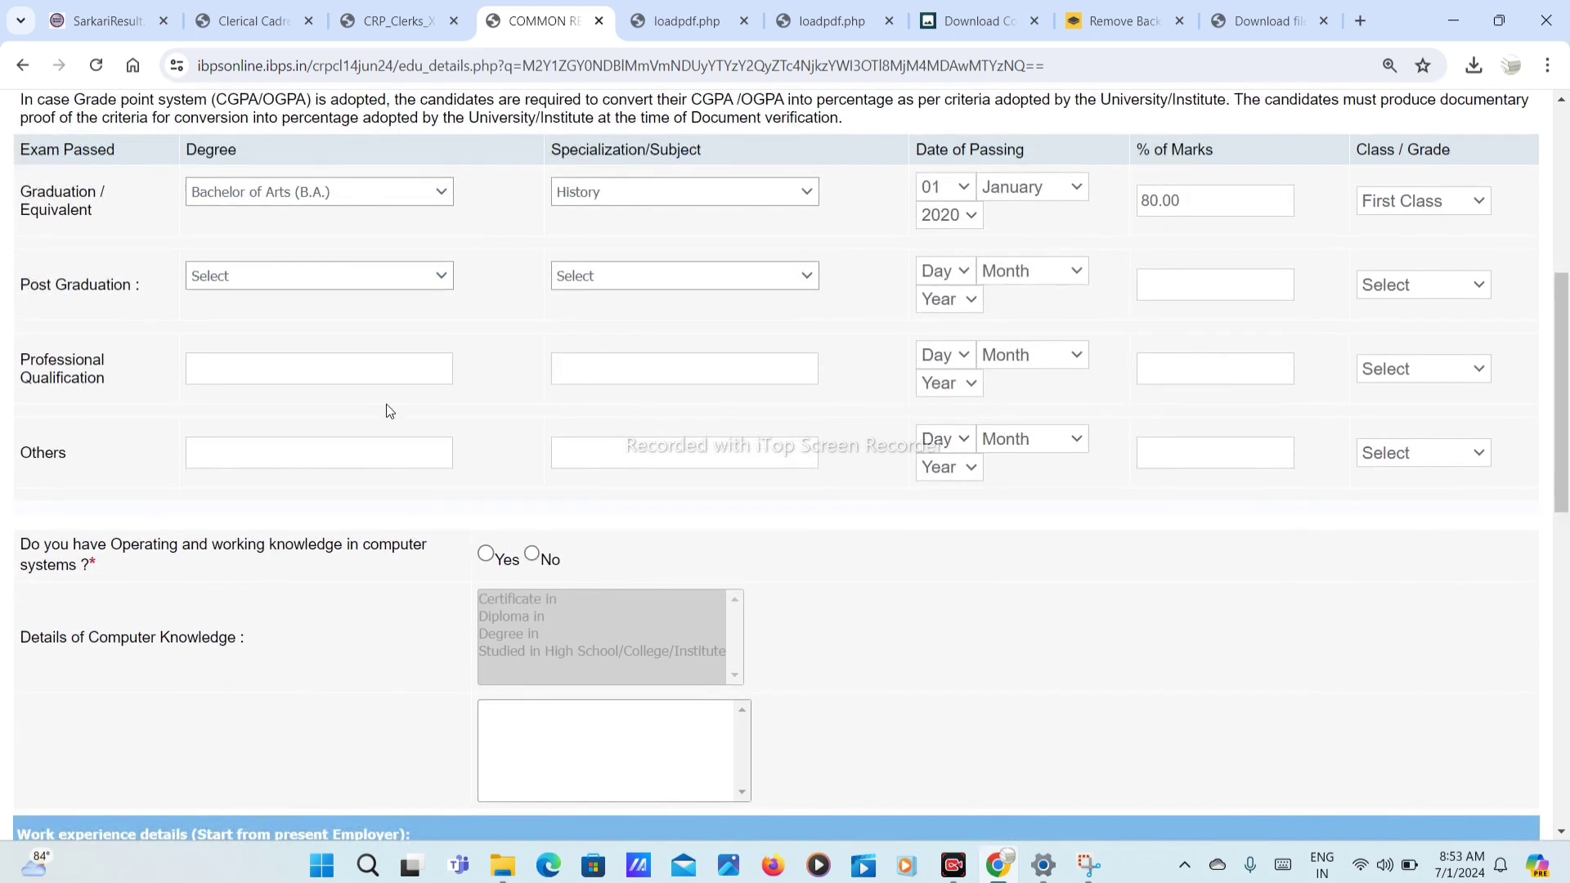
{"action": "scroll", "coordinate": [320, 555], "scroll_direction": "down", "scroll_amount": 3}
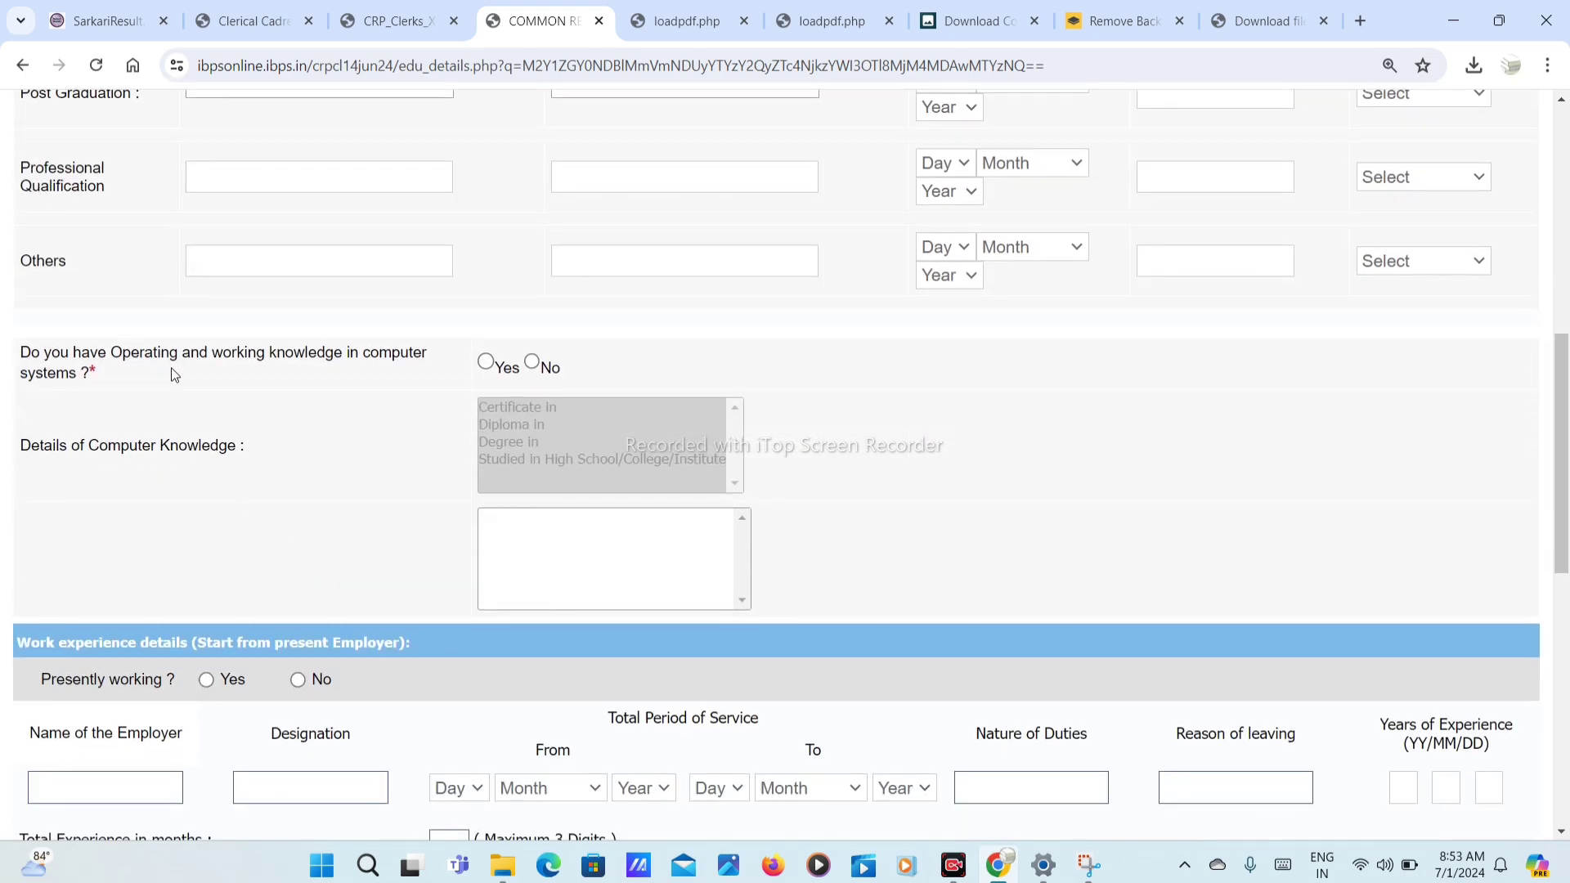
{"action": "left_click", "coordinate": [486, 362]}
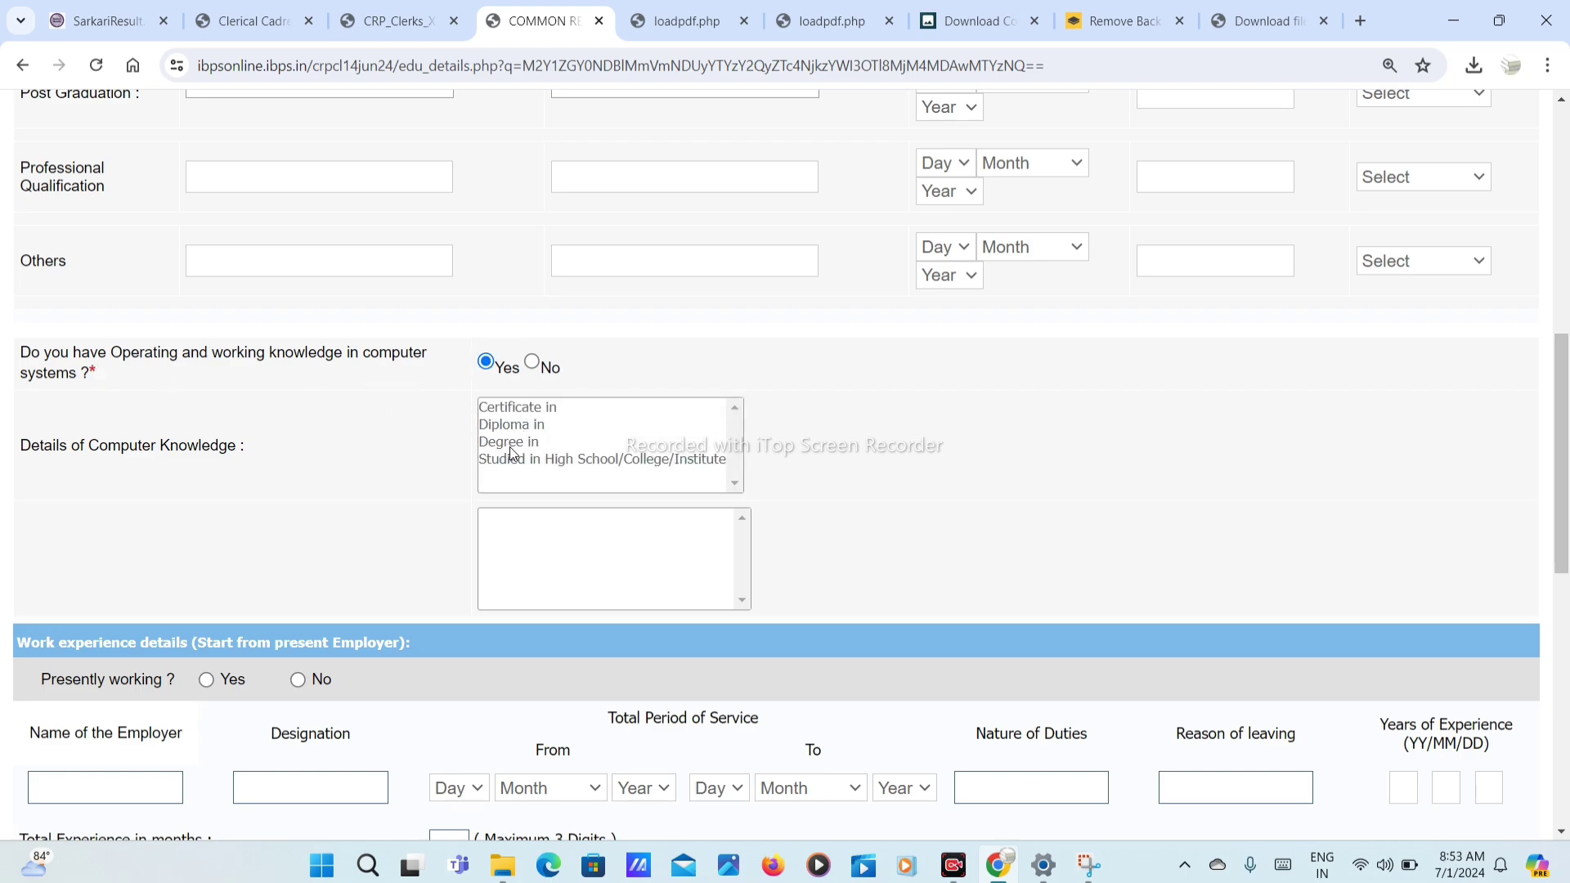
{"action": "left_click", "coordinate": [511, 408]}
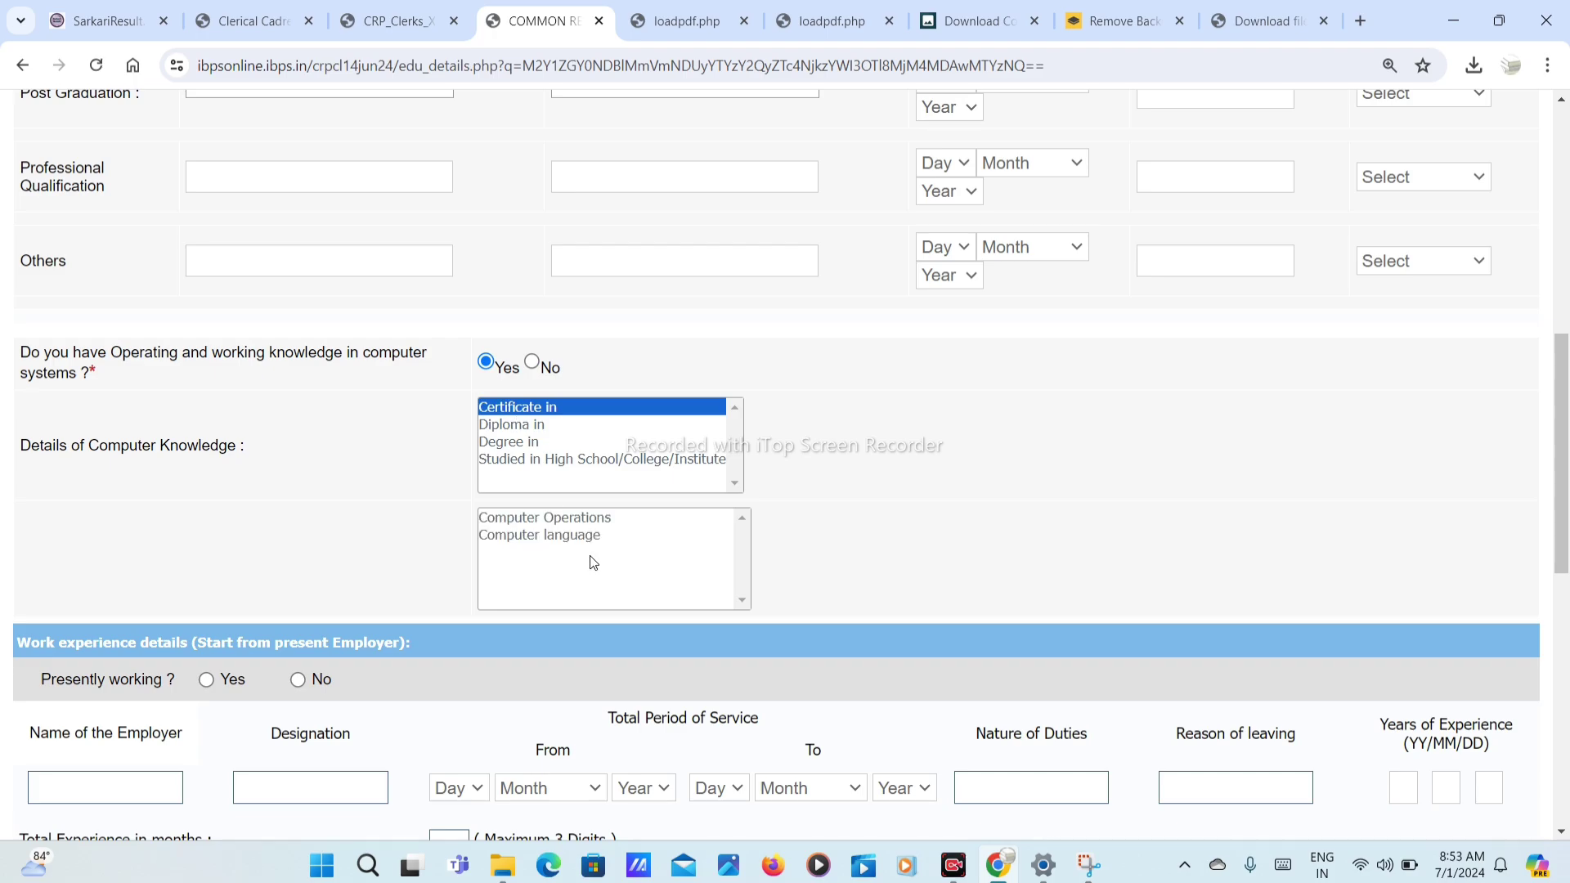
{"action": "left_click", "coordinate": [579, 518]}
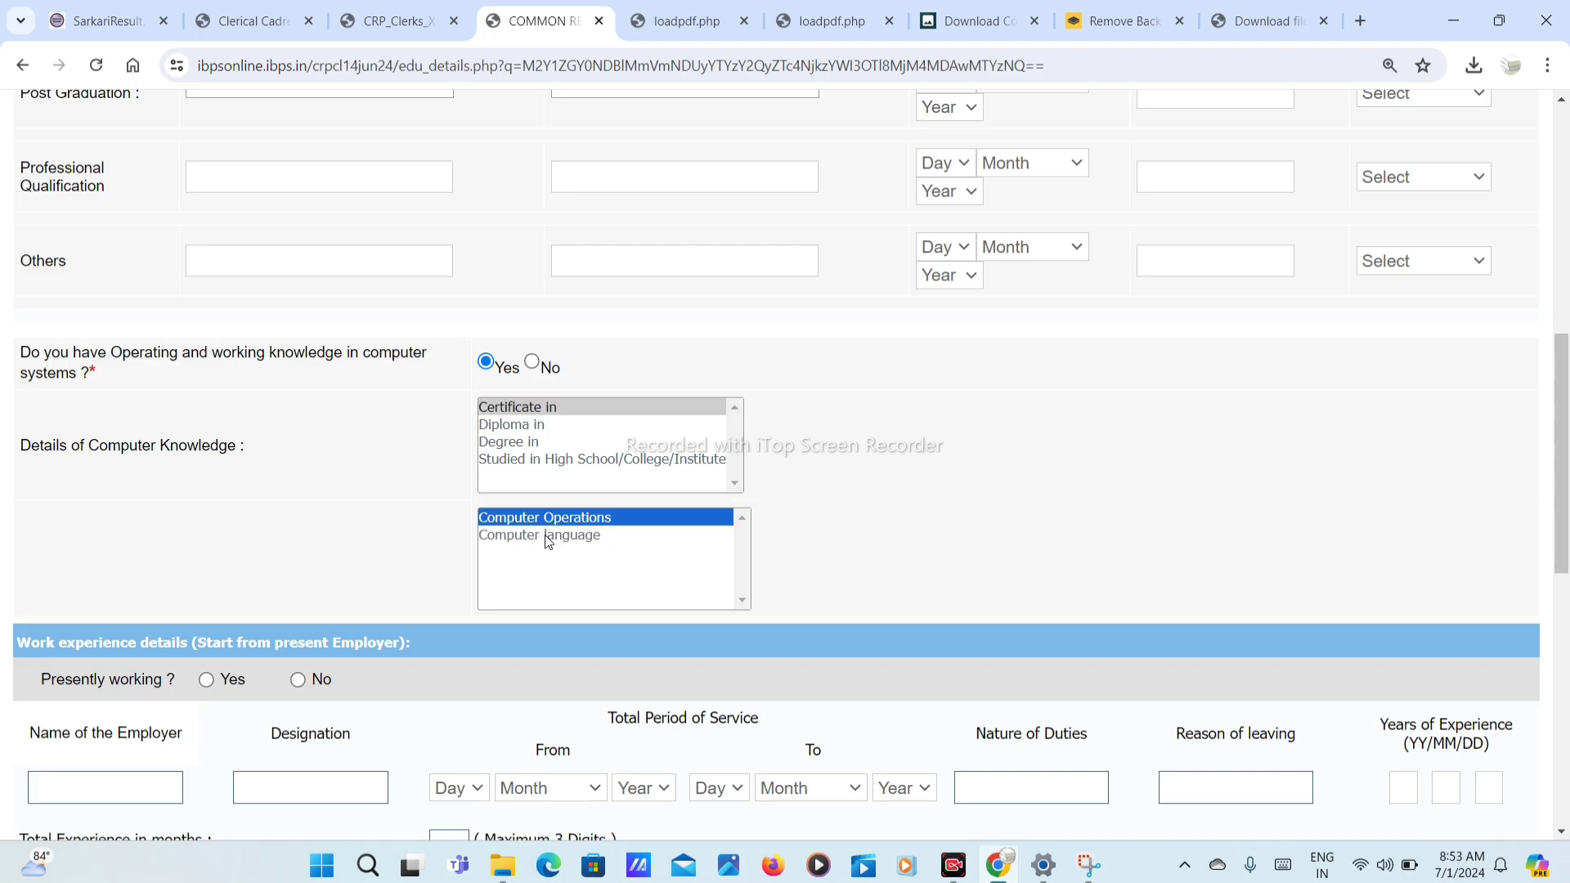
Step: Mark the candidate as not presently working and decline pre-exam training
{"action": "scroll", "coordinate": [531, 609], "scroll_direction": "down", "scroll_amount": 2}
{"action": "scroll", "coordinate": [382, 569], "scroll_direction": "down", "scroll_amount": 3}
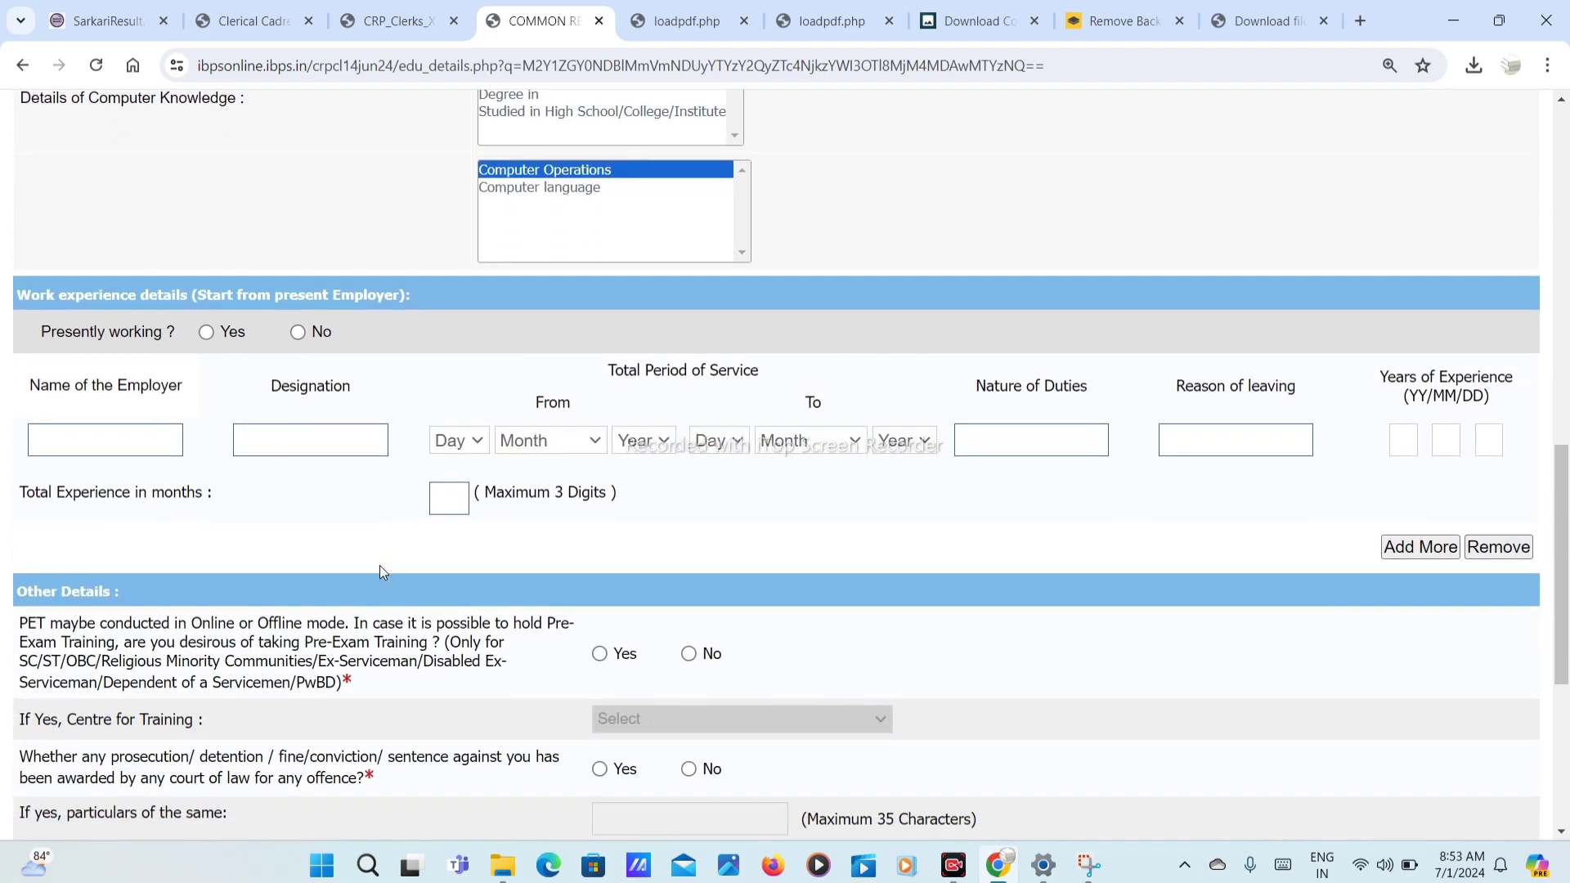
{"action": "left_click", "coordinate": [255, 294]}
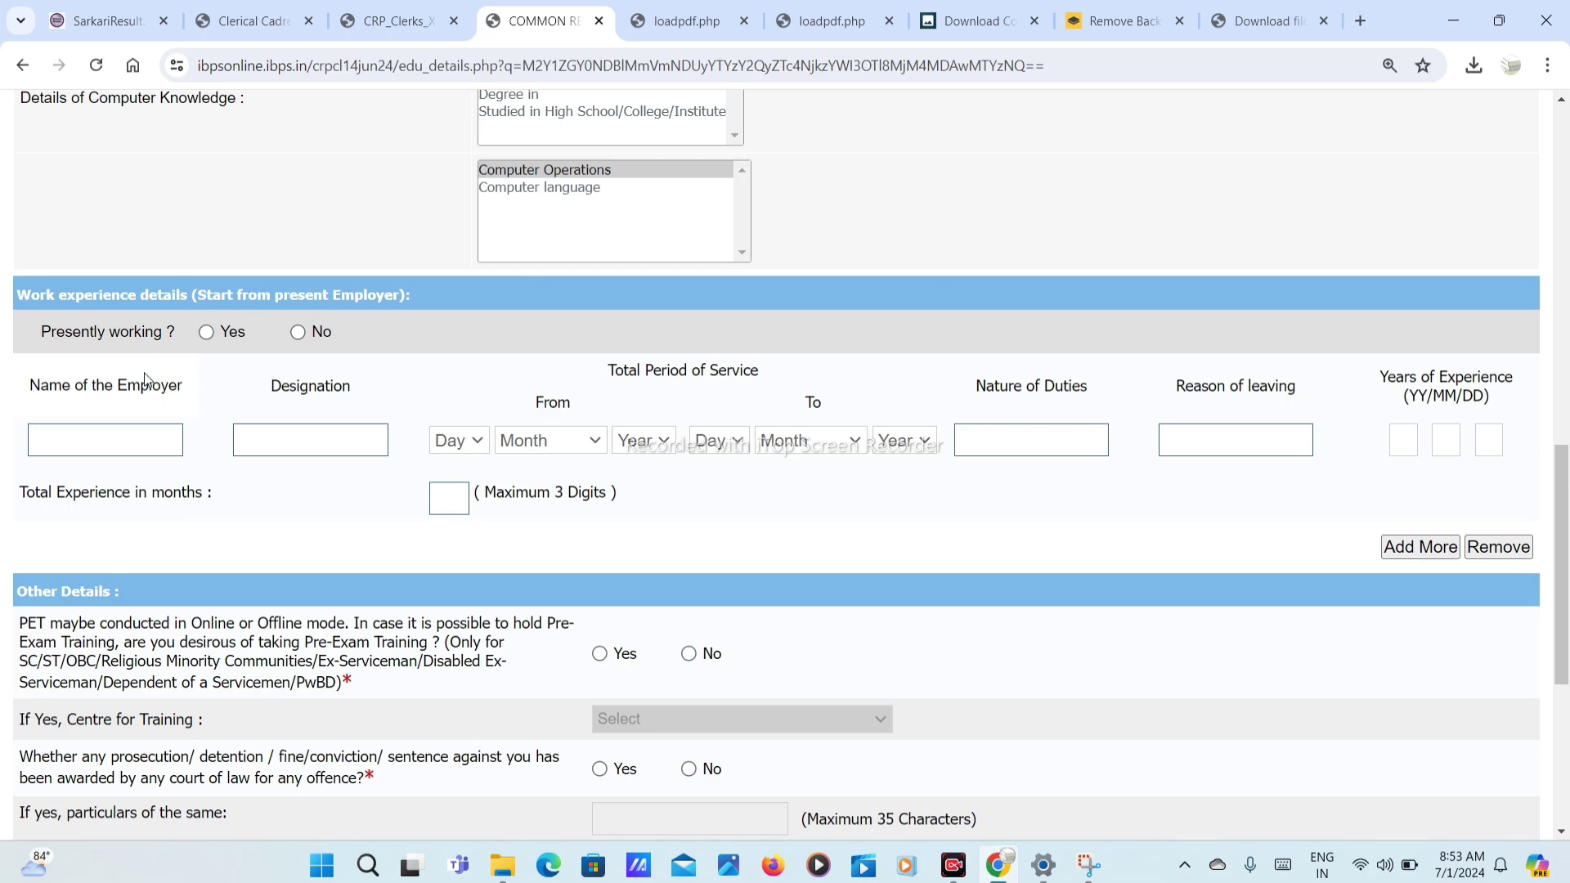
{"action": "left_click", "coordinate": [205, 334]}
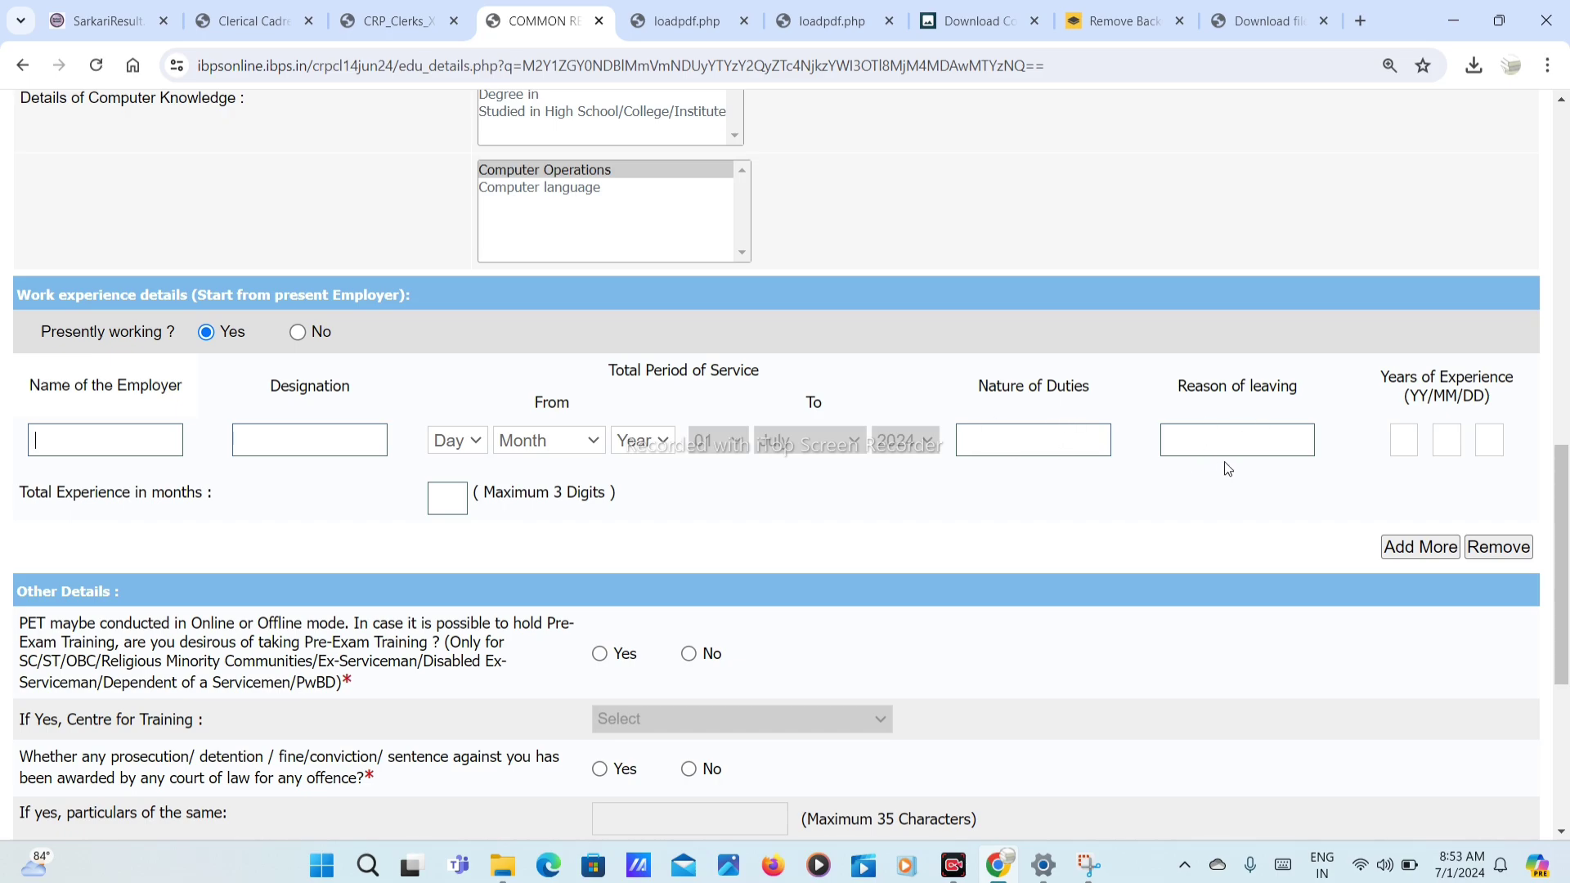
{"action": "left_click", "coordinate": [297, 332]}
{"action": "scroll", "coordinate": [385, 534], "scroll_direction": "down", "scroll_amount": 3}
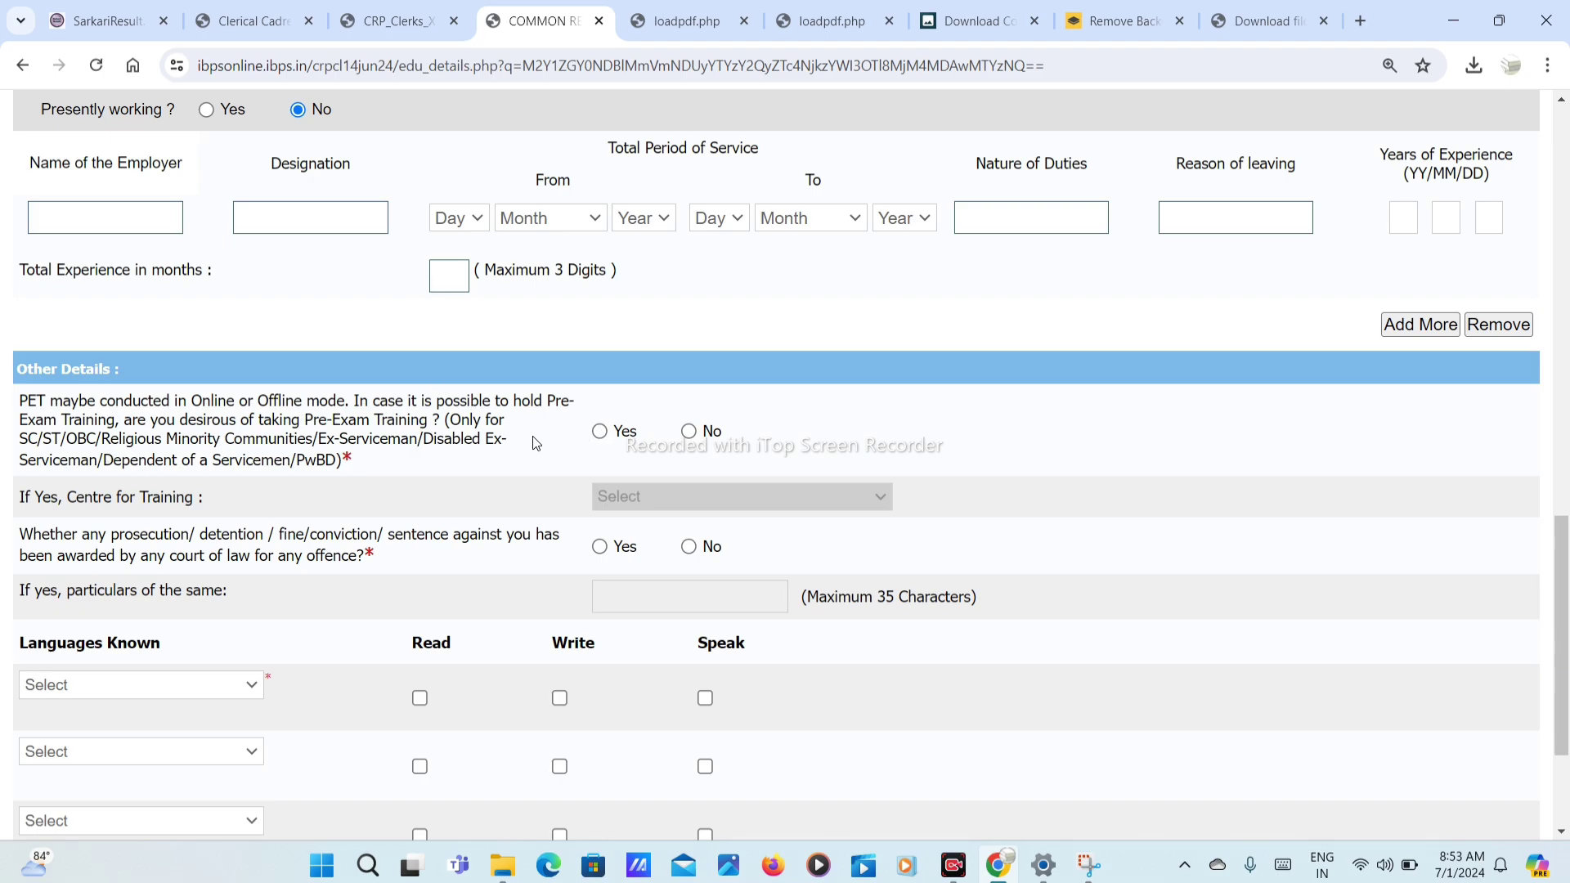
{"action": "left_click", "coordinate": [688, 431]}
Step: Answer No to prosecution and add Hindi as read, written and spoken
{"action": "left_click", "coordinate": [689, 546]}
{"action": "scroll", "coordinate": [517, 456], "scroll_direction": "down", "scroll_amount": 2}
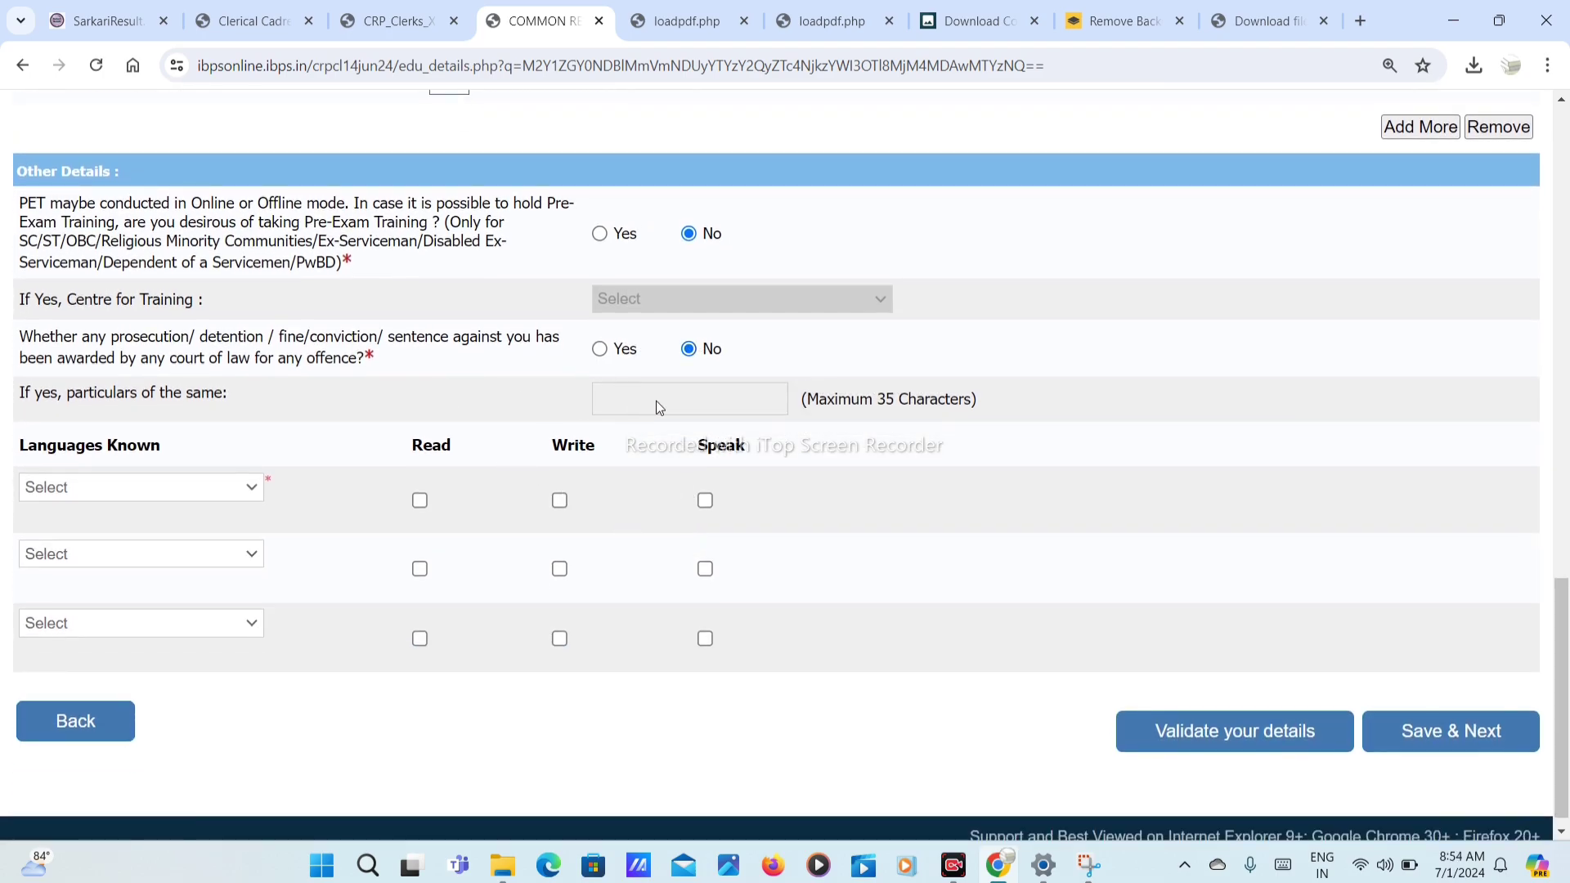
{"action": "left_click", "coordinate": [154, 494]}
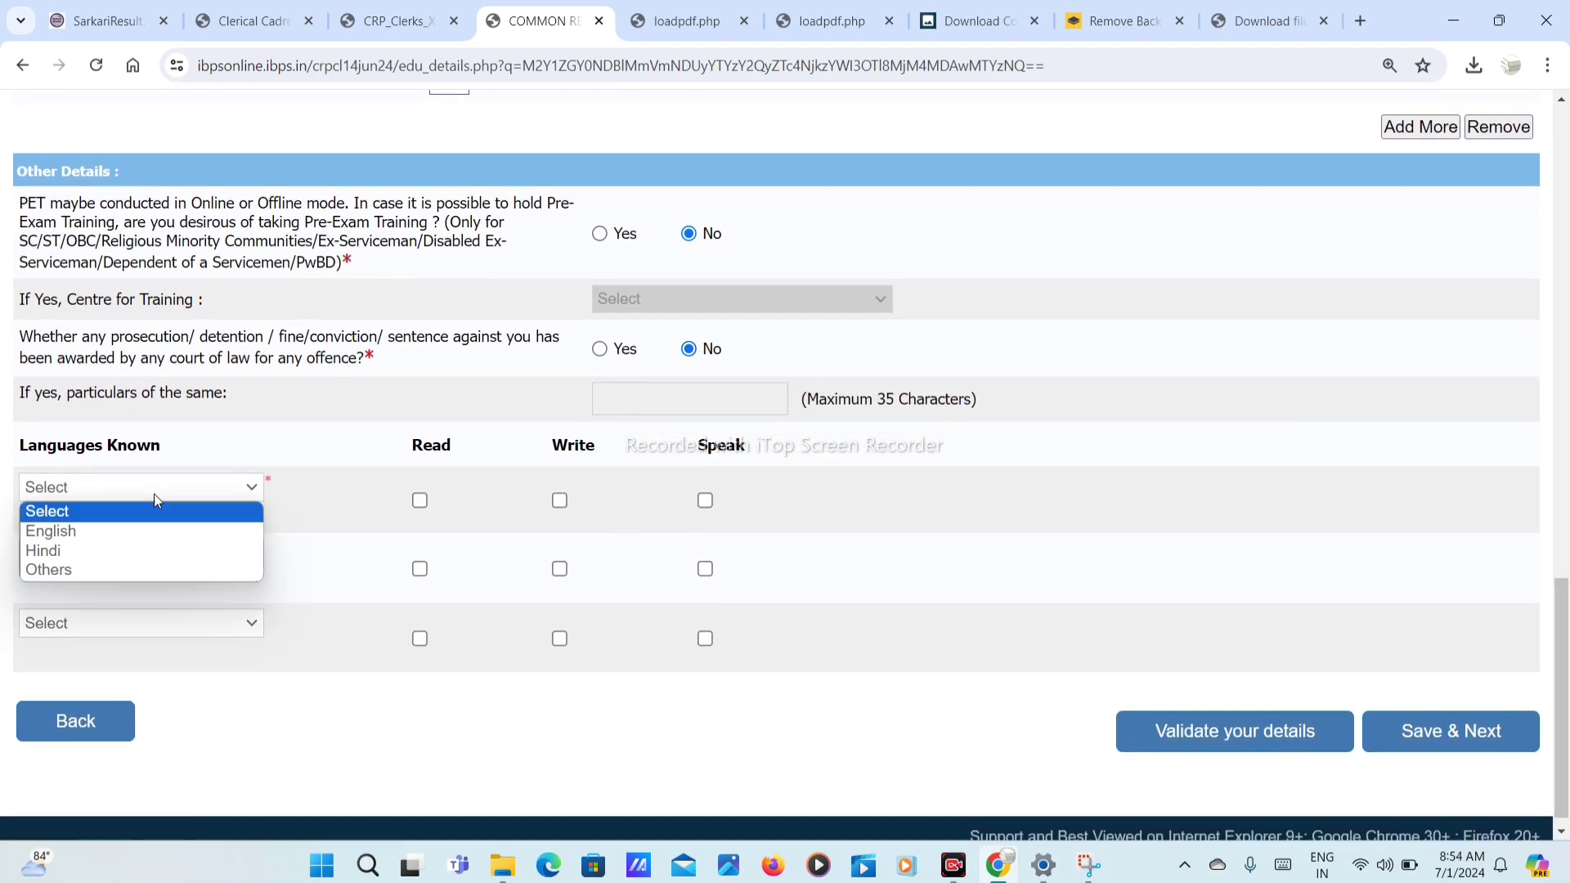
{"action": "left_click", "coordinate": [114, 552]}
{"action": "left_click", "coordinate": [419, 500]}
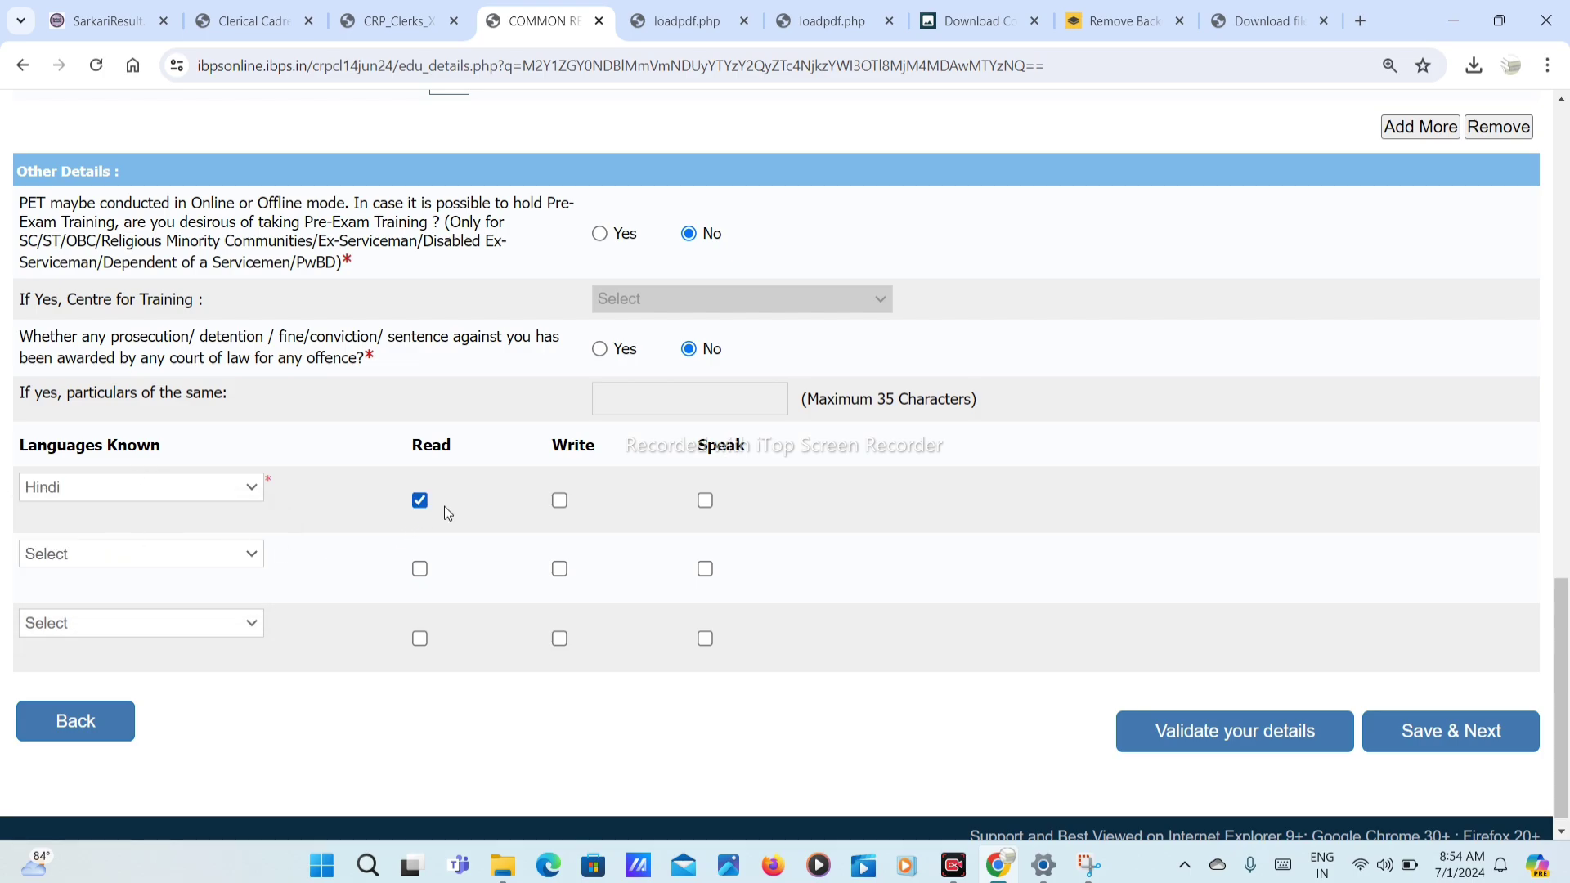
{"action": "left_click", "coordinate": [558, 504]}
{"action": "left_click", "coordinate": [703, 506]}
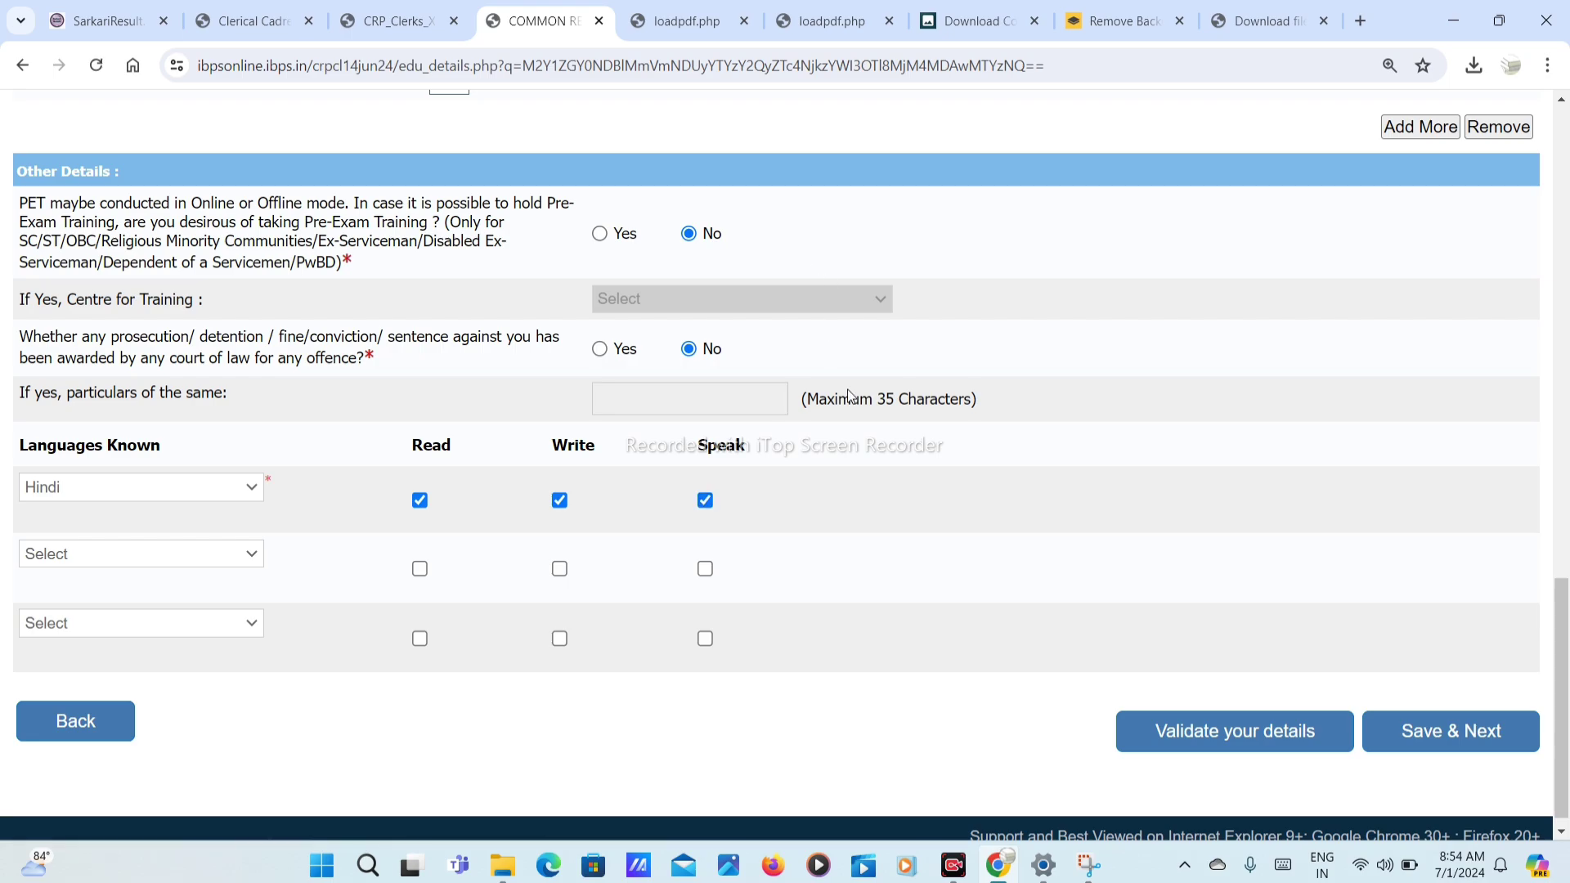
Step: Validate the qualification details and save to continue to bank preferences
{"action": "left_click", "coordinate": [1227, 745]}
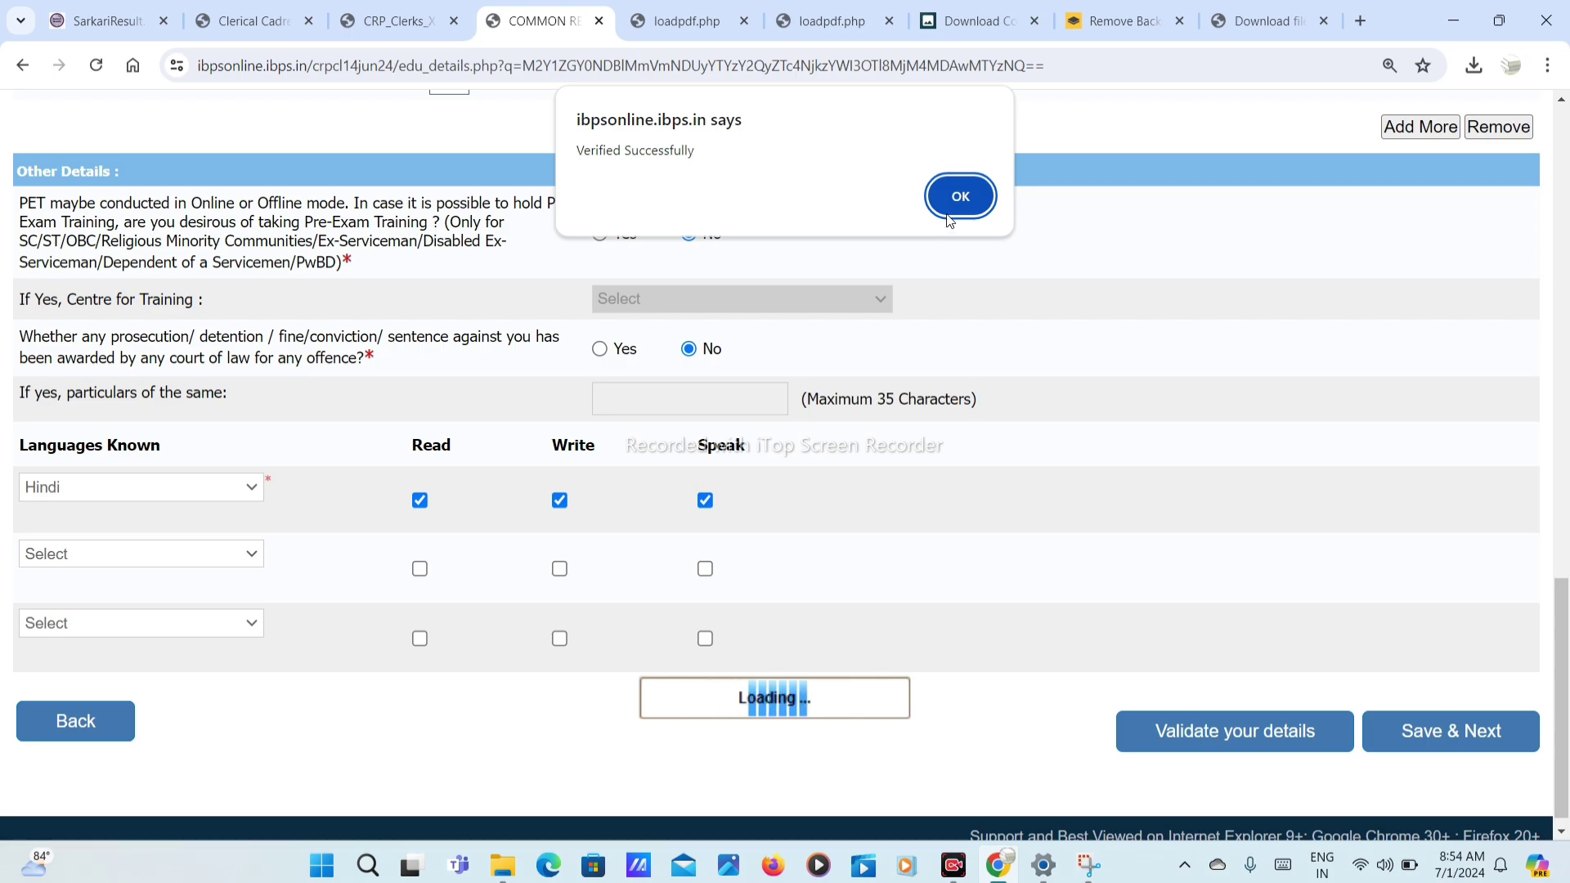
{"action": "left_click", "coordinate": [961, 197]}
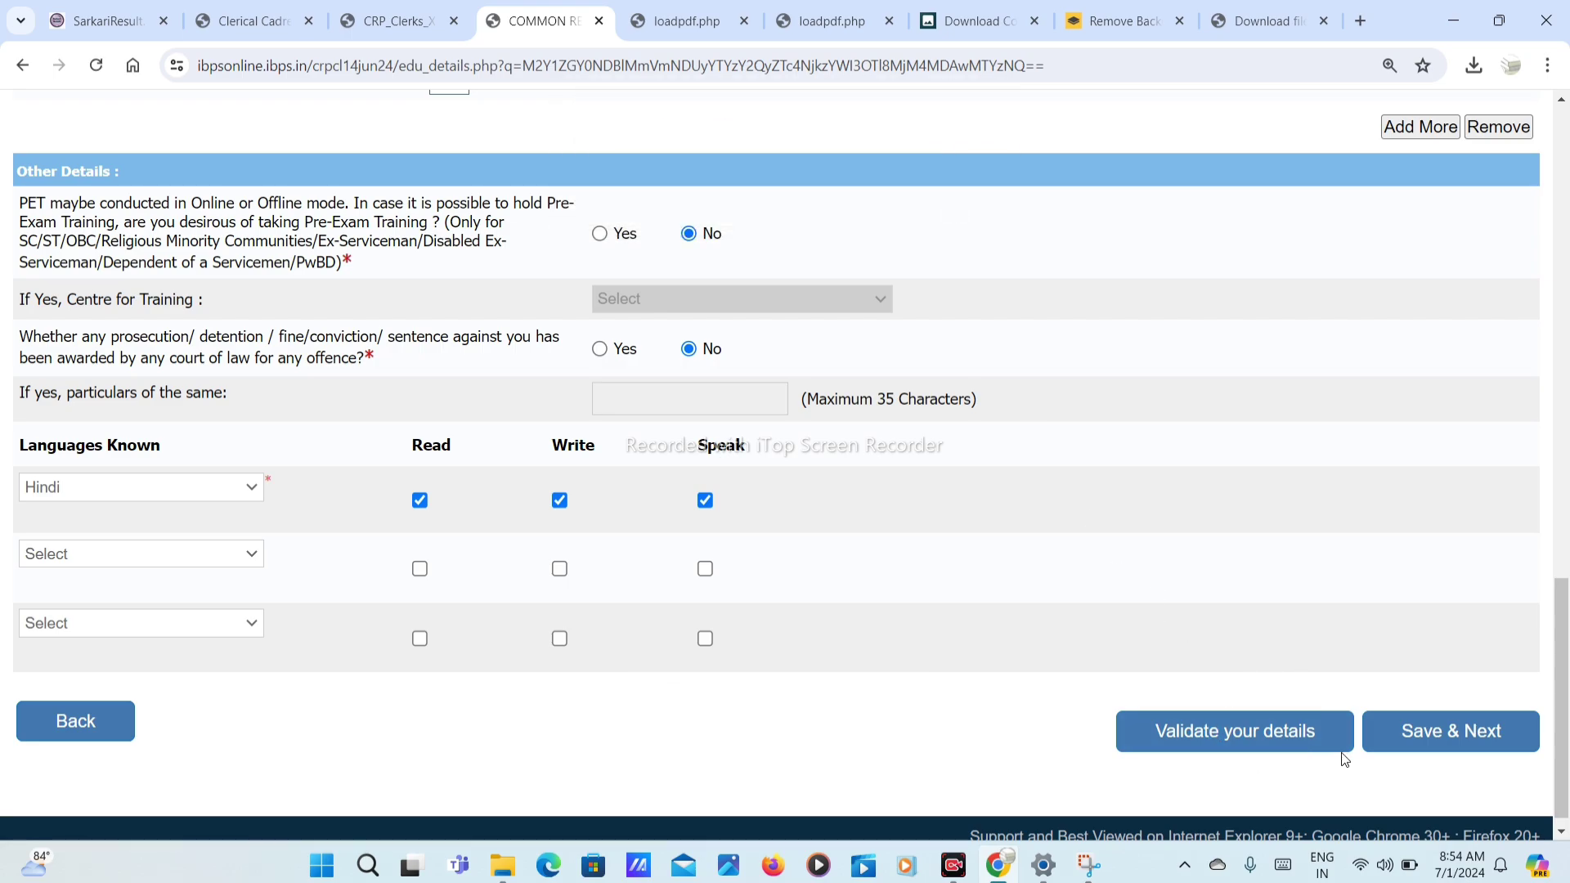
{"action": "left_click", "coordinate": [1450, 739]}
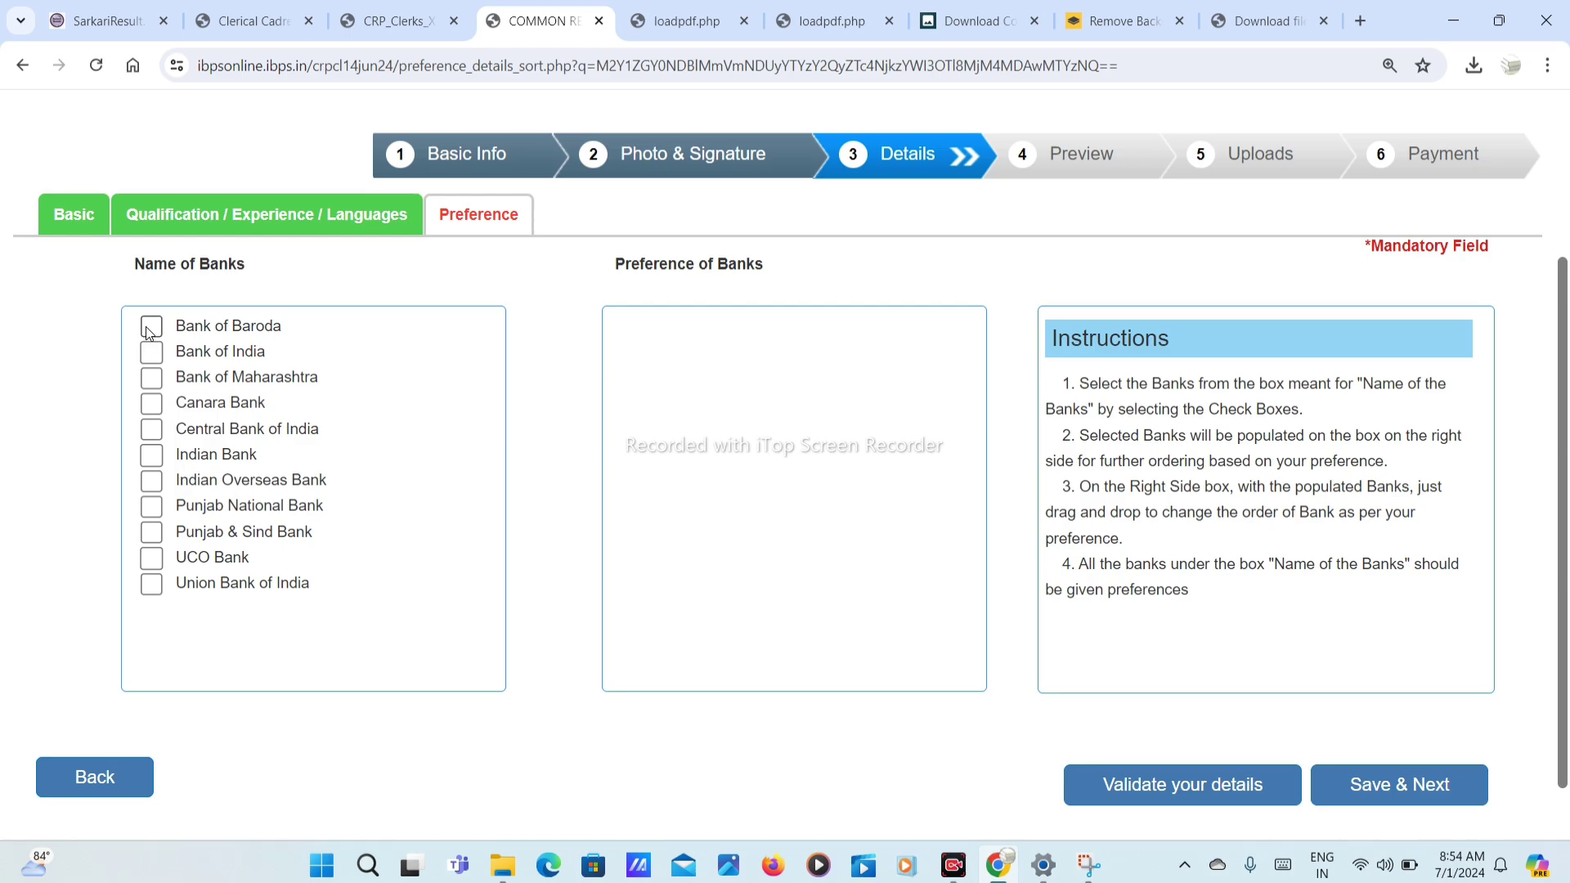
Step: Add Bank of Baroda, Bank of India, Canara, Maharashtra, Central, Indian Overseas and Indian Bank, then validate
{"action": "left_click", "coordinate": [151, 327]}
{"action": "left_click", "coordinate": [155, 357]}
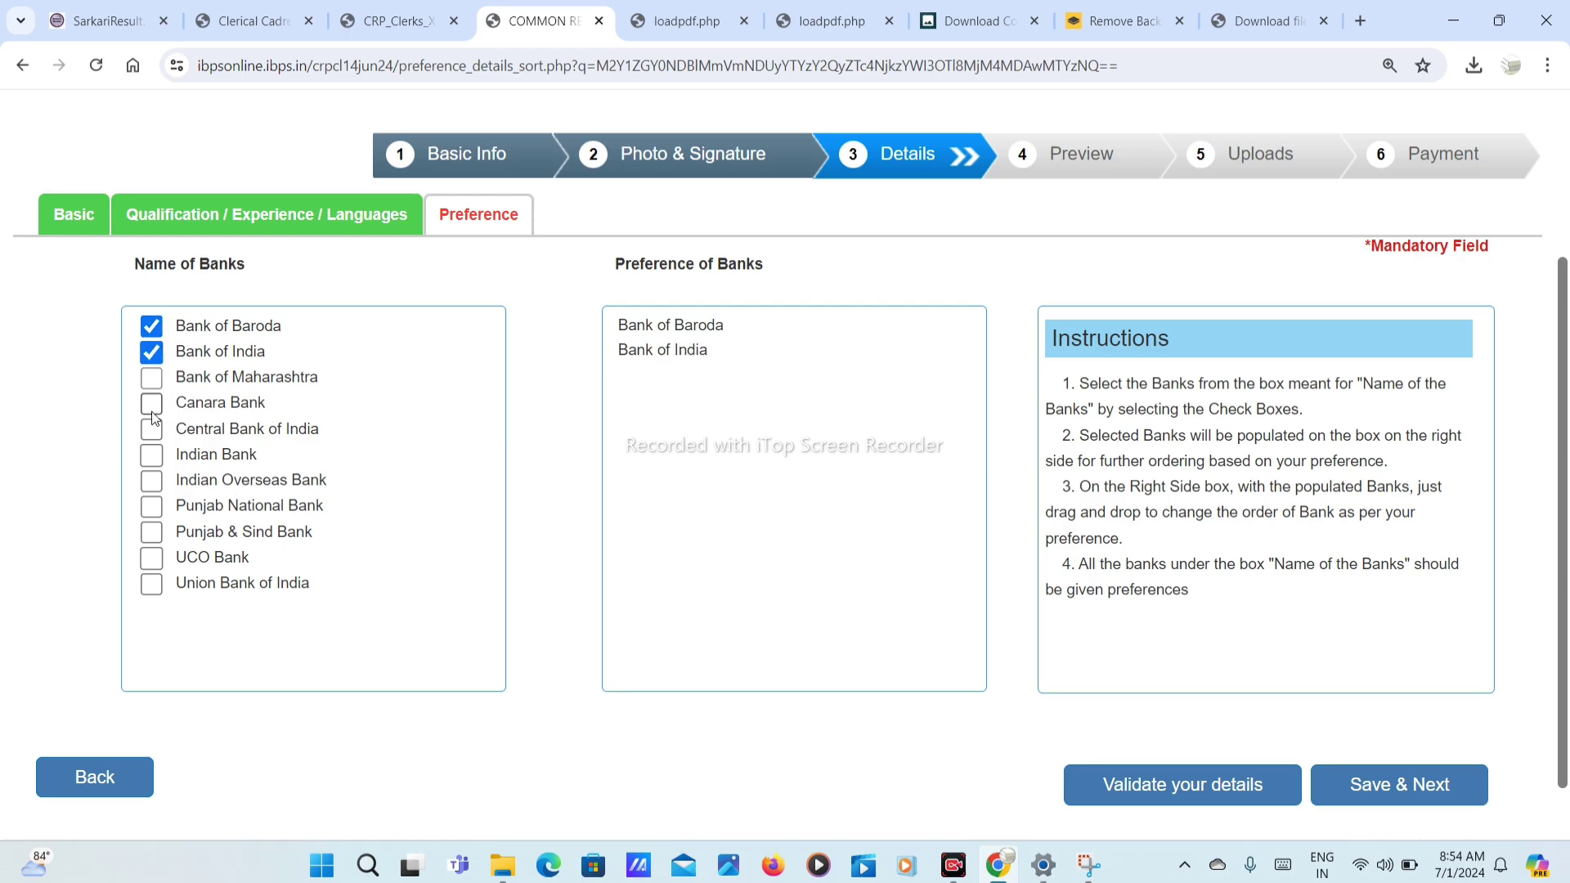
{"action": "left_click", "coordinate": [153, 404]}
{"action": "left_click", "coordinate": [153, 379]}
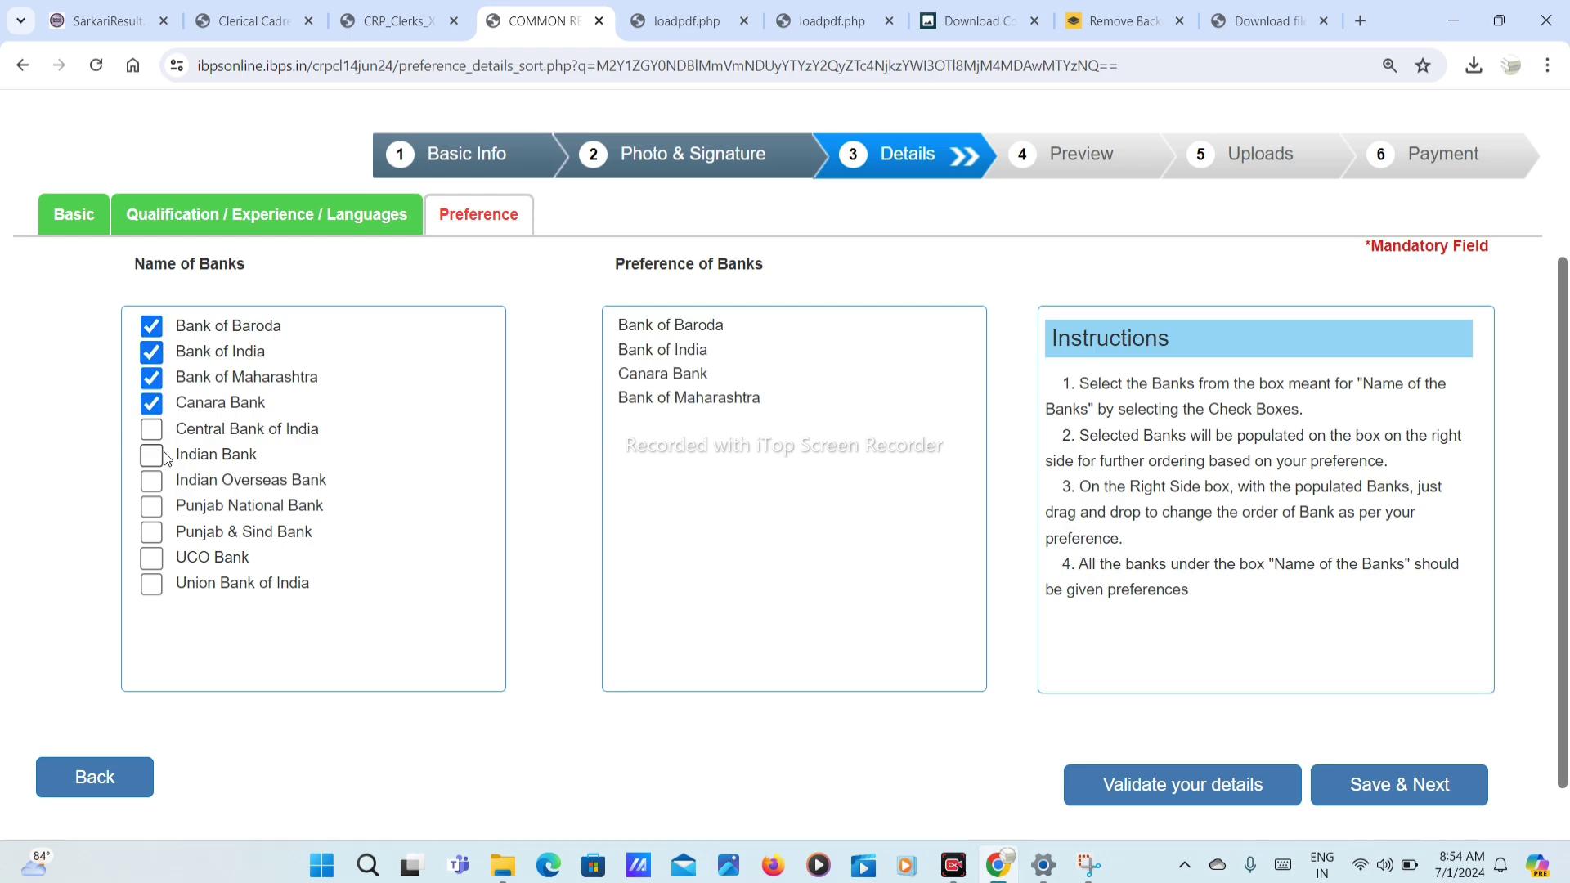
{"action": "left_click", "coordinate": [153, 430]}
{"action": "left_click", "coordinate": [152, 482]}
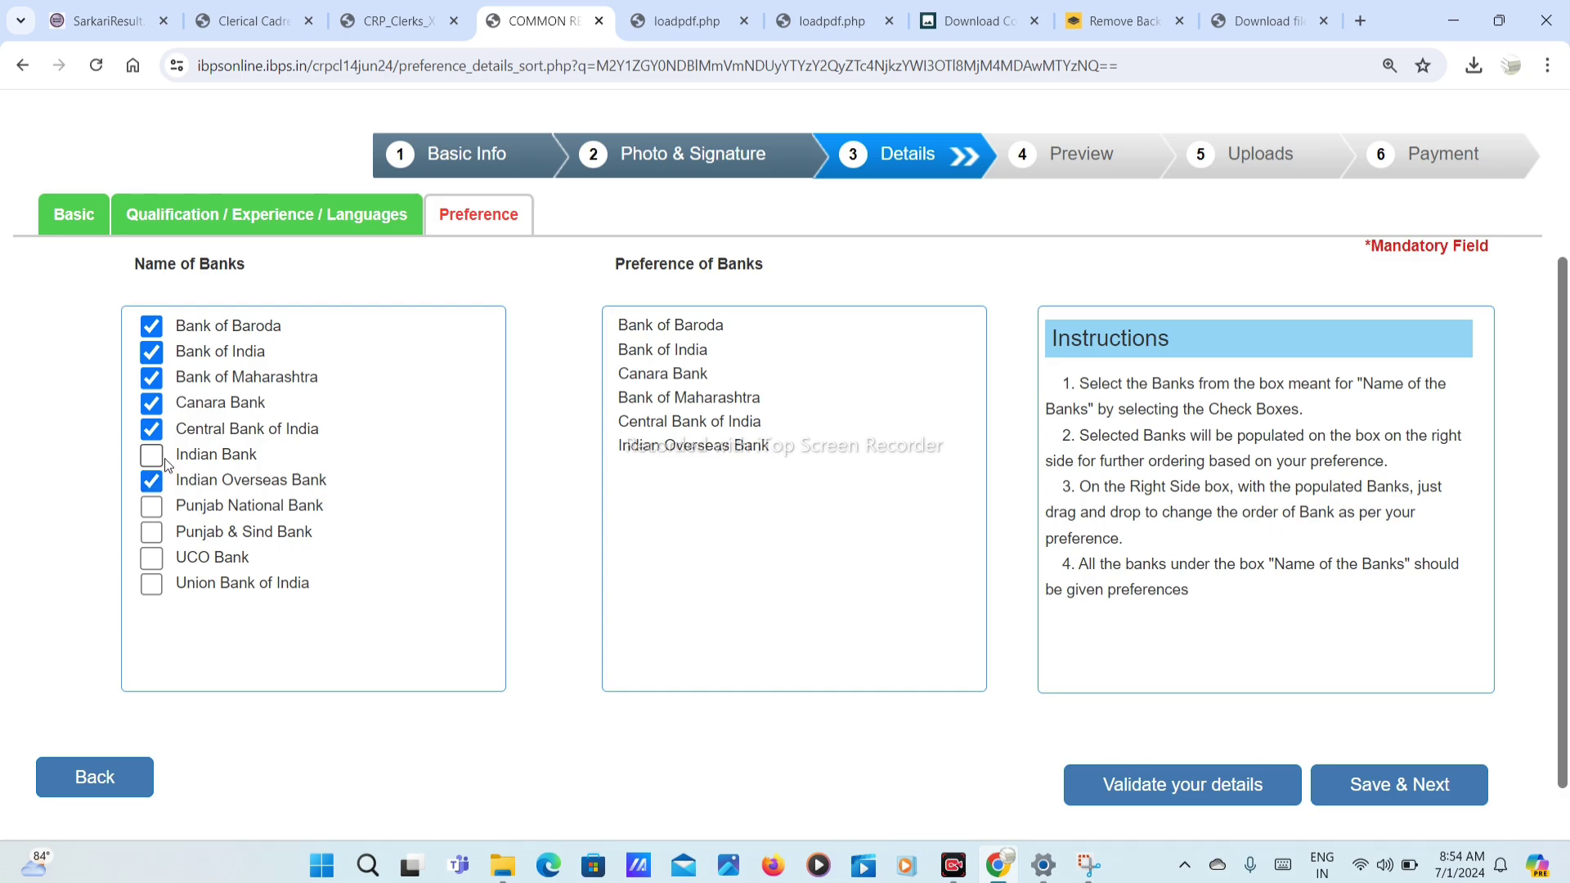
{"action": "left_click", "coordinate": [152, 455]}
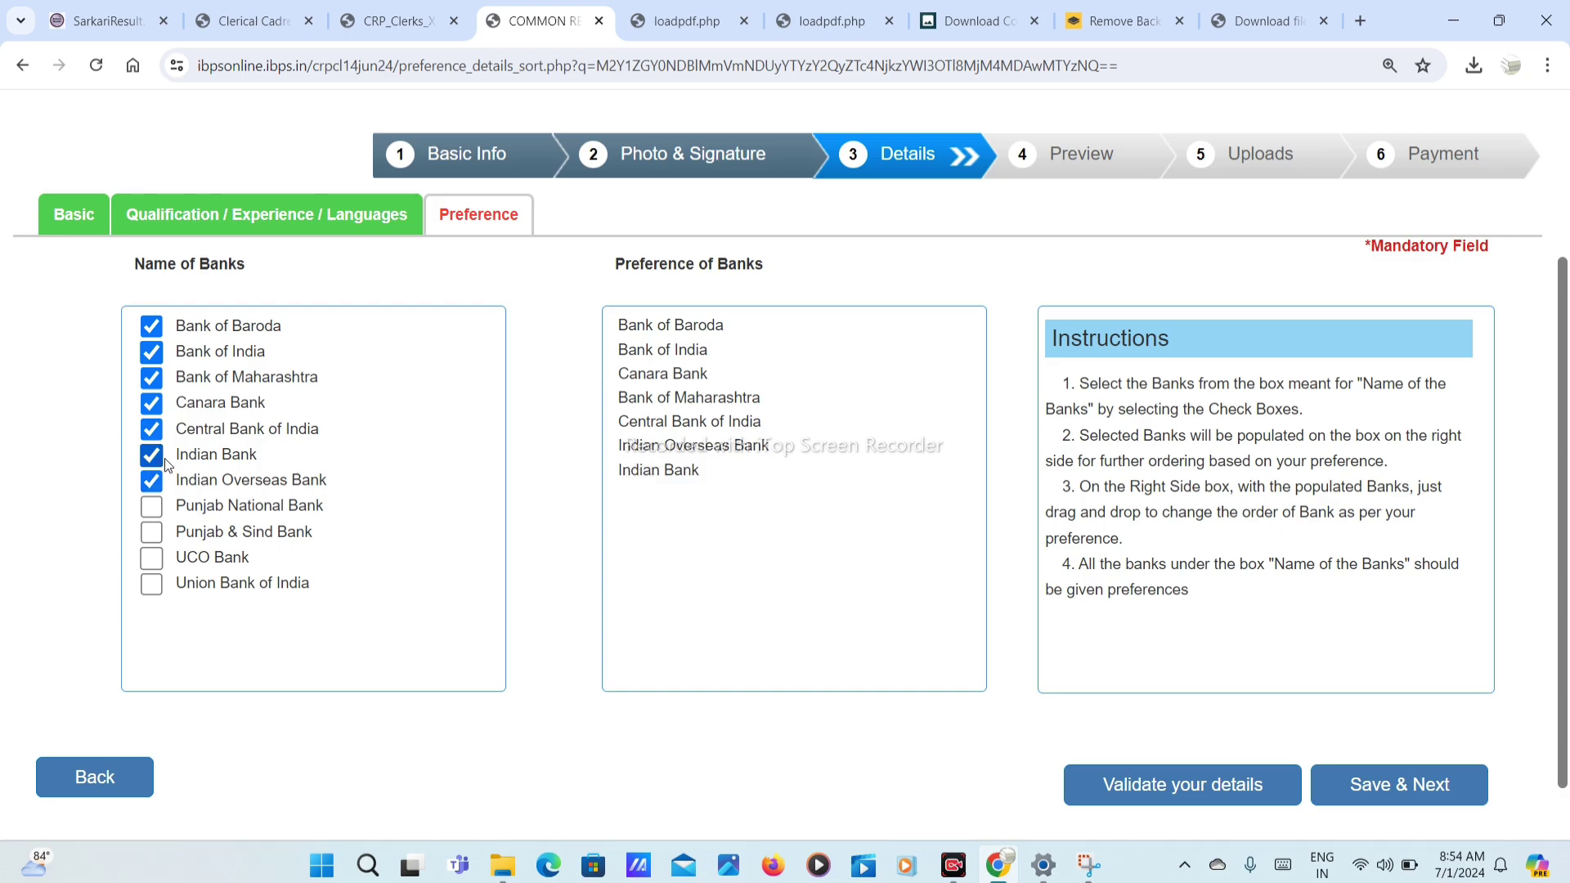
{"action": "left_click", "coordinate": [1161, 798]}
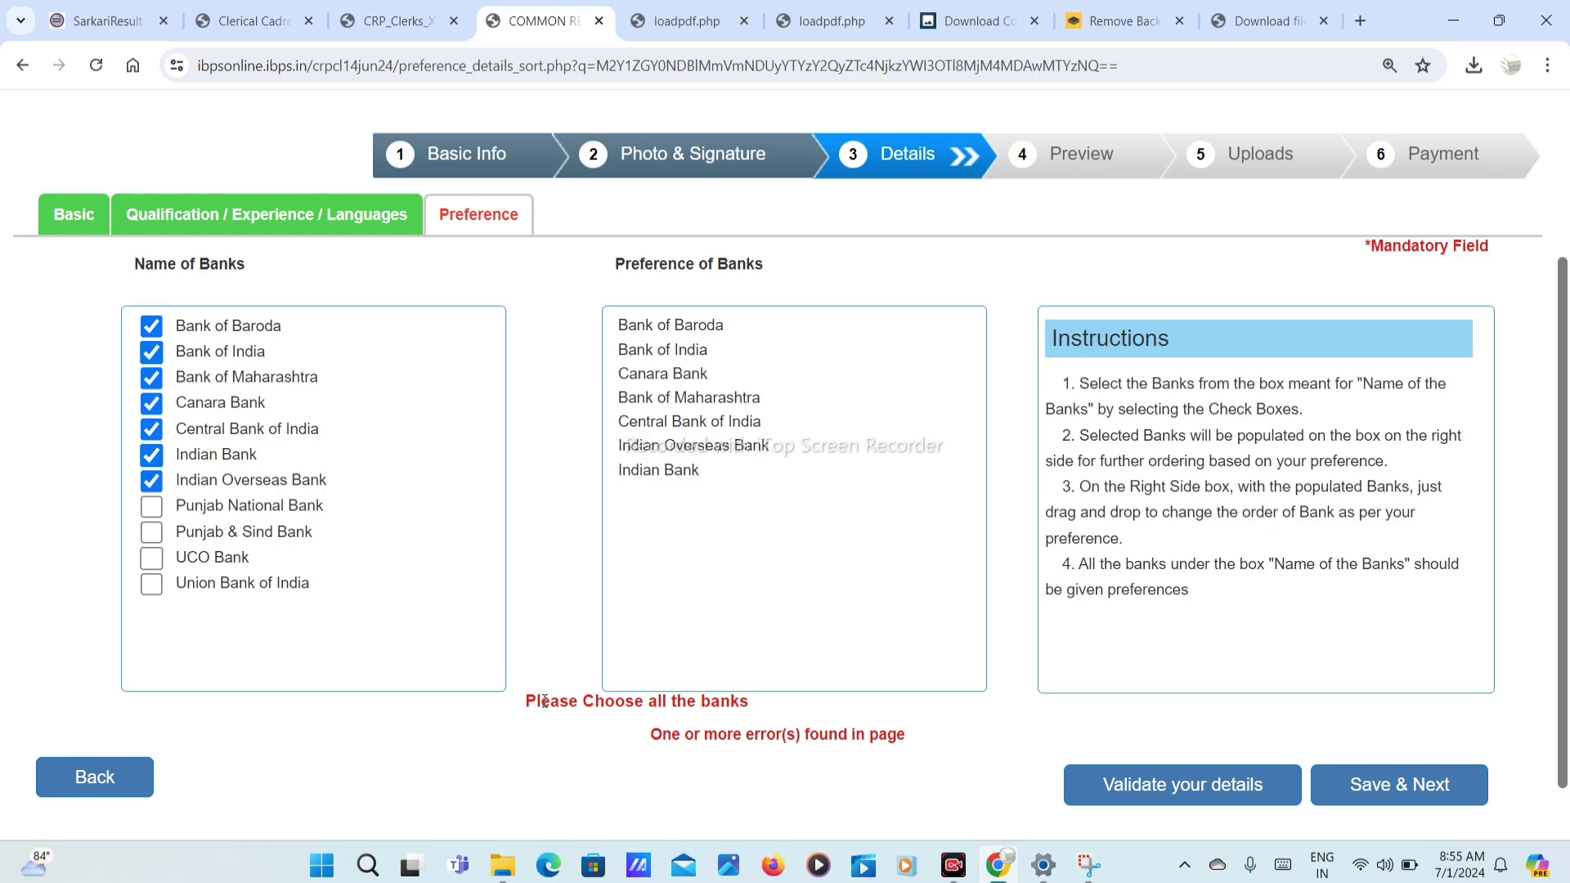
Step: Add Punjab National, Punjab & Sind, UCO and Union Bank of India, verify and save
{"action": "left_click", "coordinate": [151, 507]}
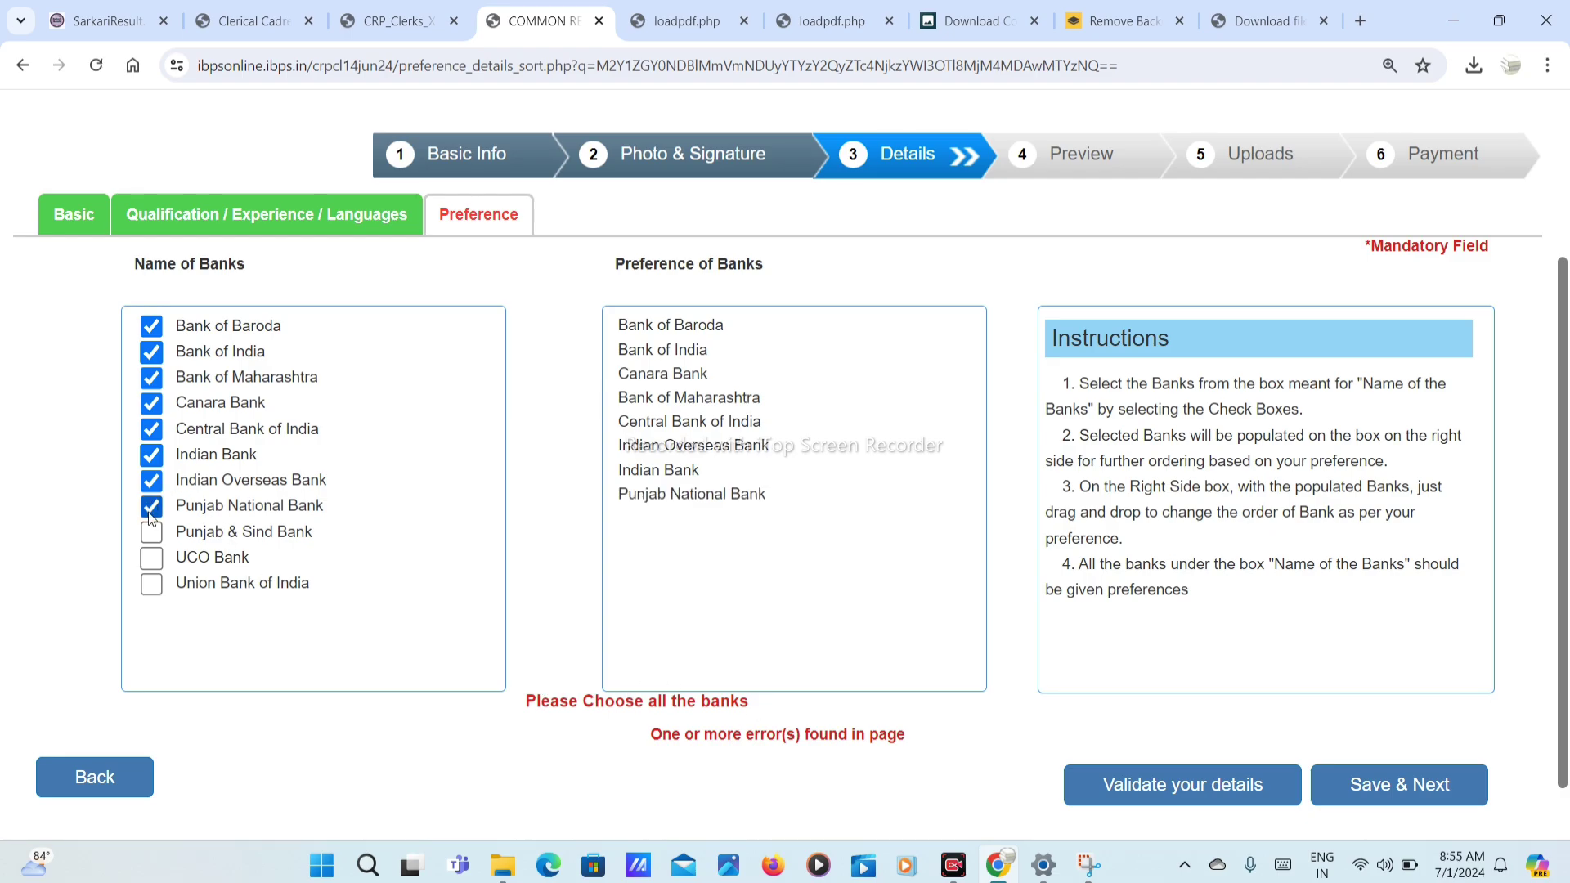
{"action": "left_click", "coordinate": [151, 533]}
{"action": "left_click", "coordinate": [152, 558]}
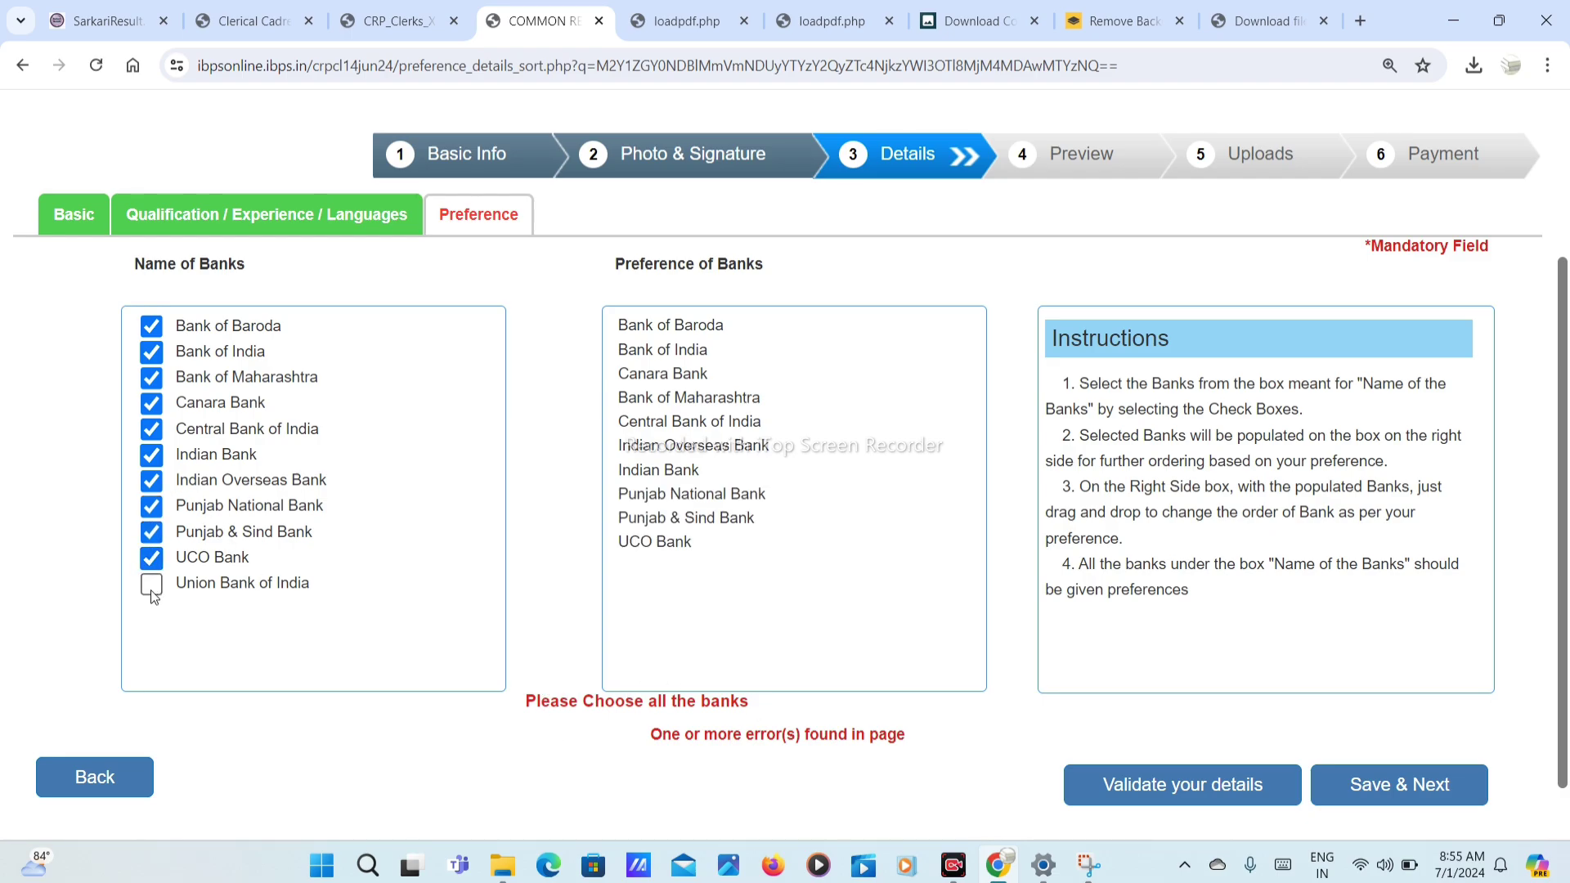
{"action": "left_click", "coordinate": [151, 584]}
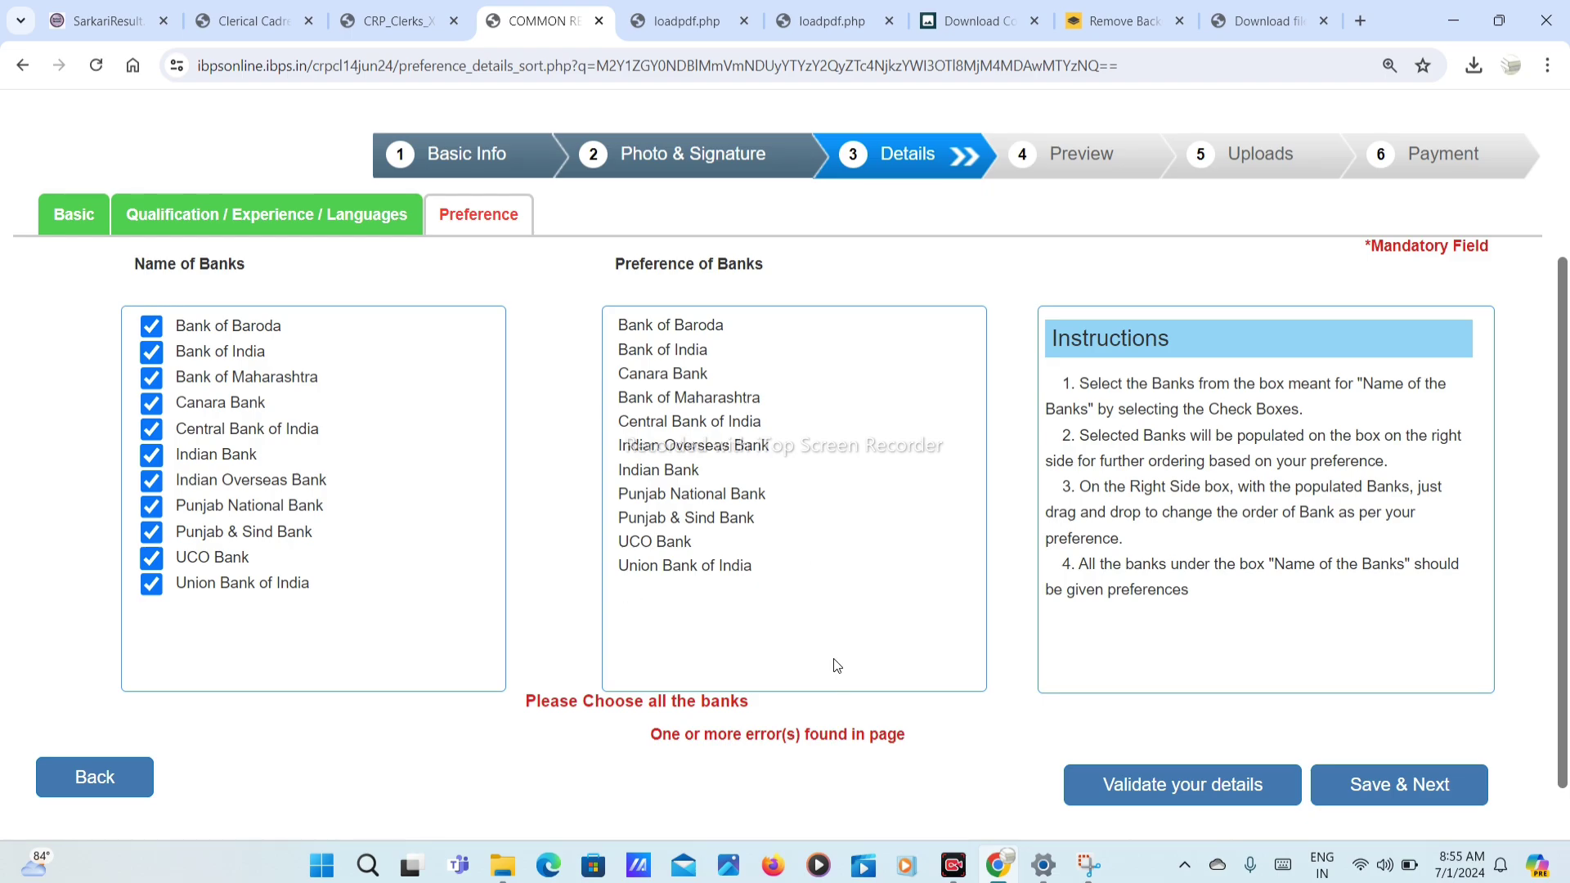
{"action": "left_click", "coordinate": [1118, 786]}
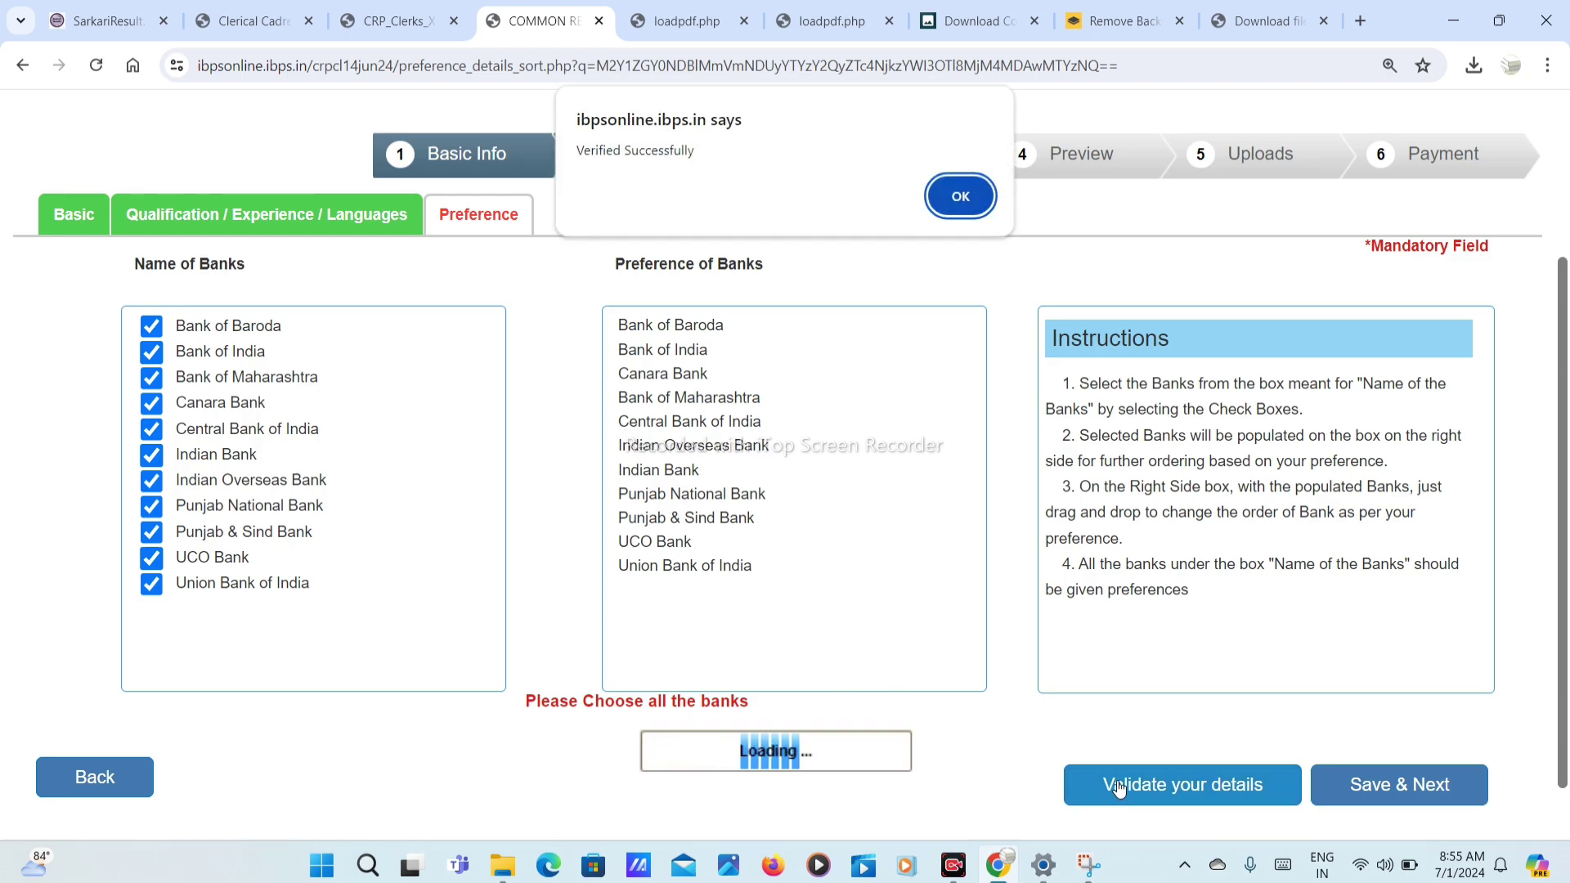
{"action": "left_click", "coordinate": [960, 196]}
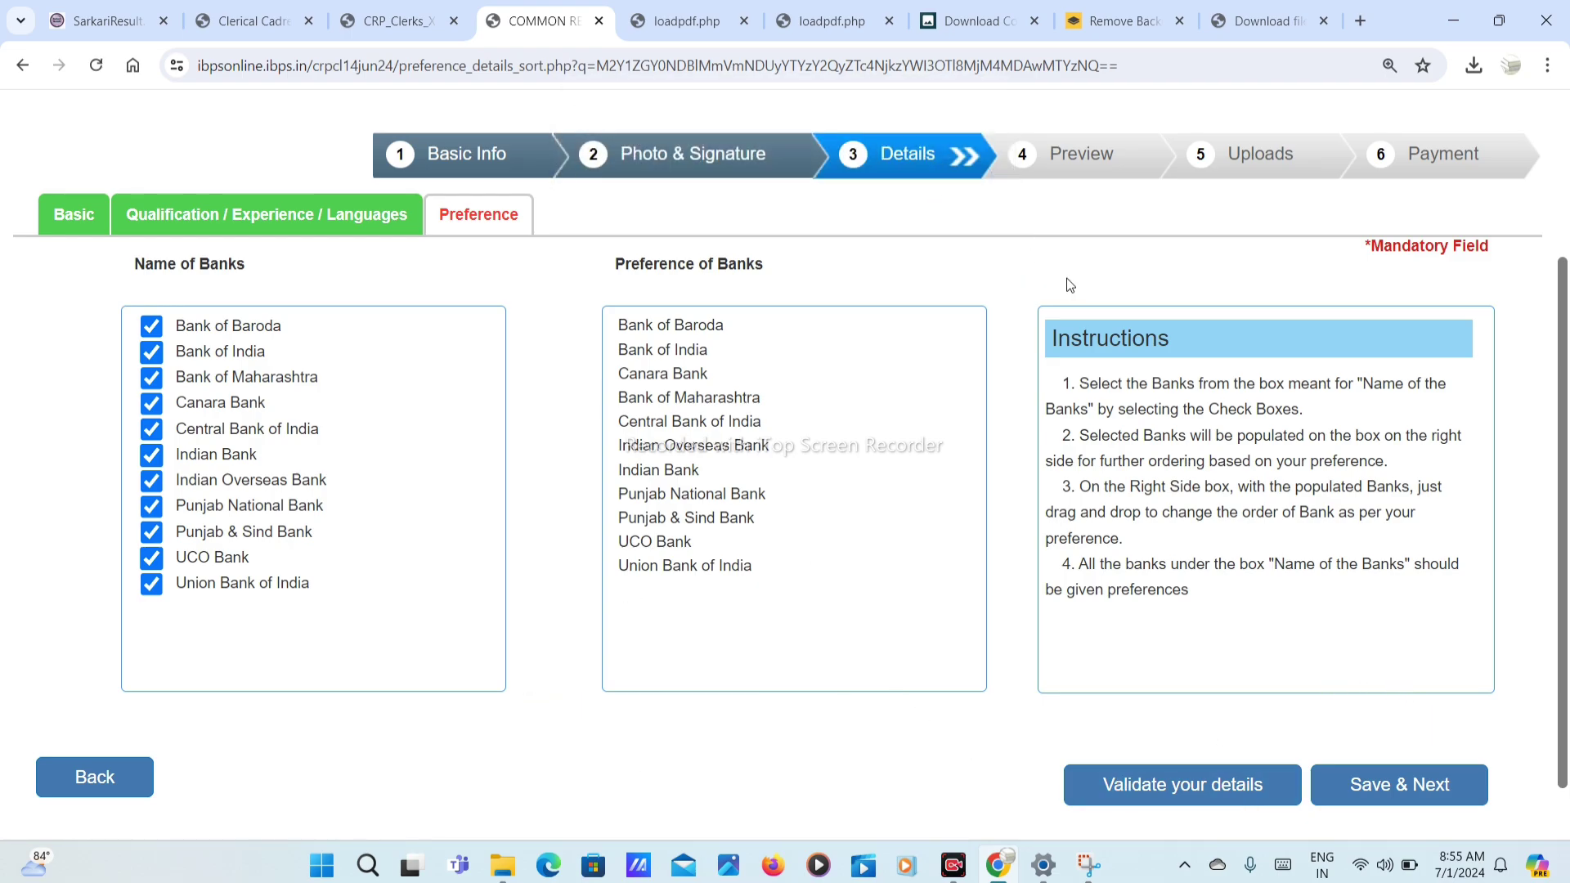
{"action": "left_click", "coordinate": [1397, 777]}
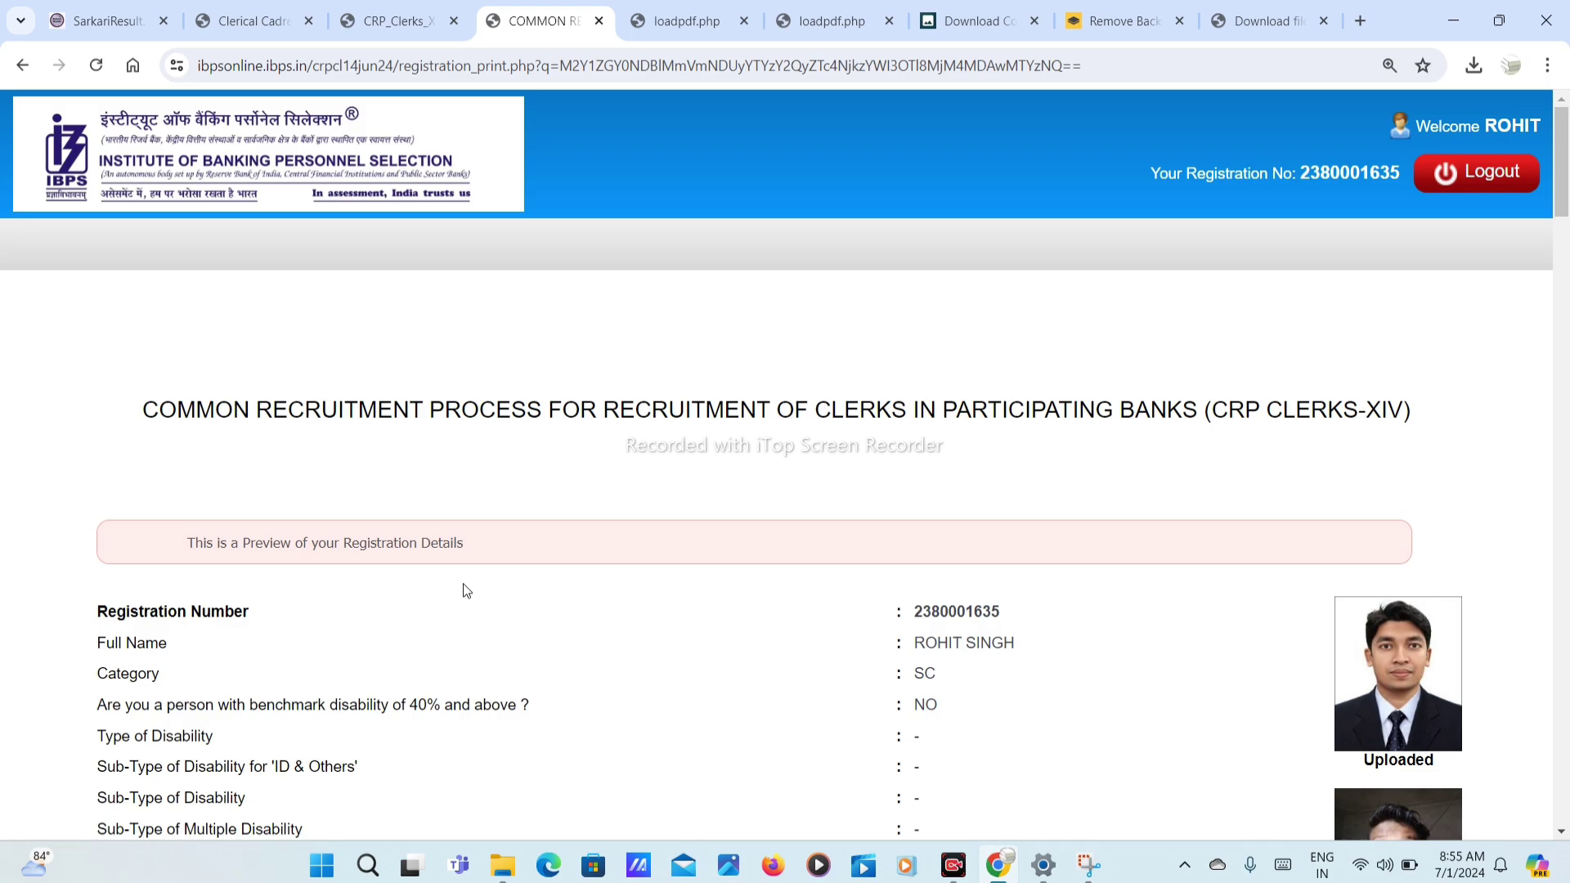
Step: Agree to the preview declaration and confirm the name matches the ID proof
{"action": "scroll", "coordinate": [491, 572], "scroll_direction": "down", "scroll_amount": 20}
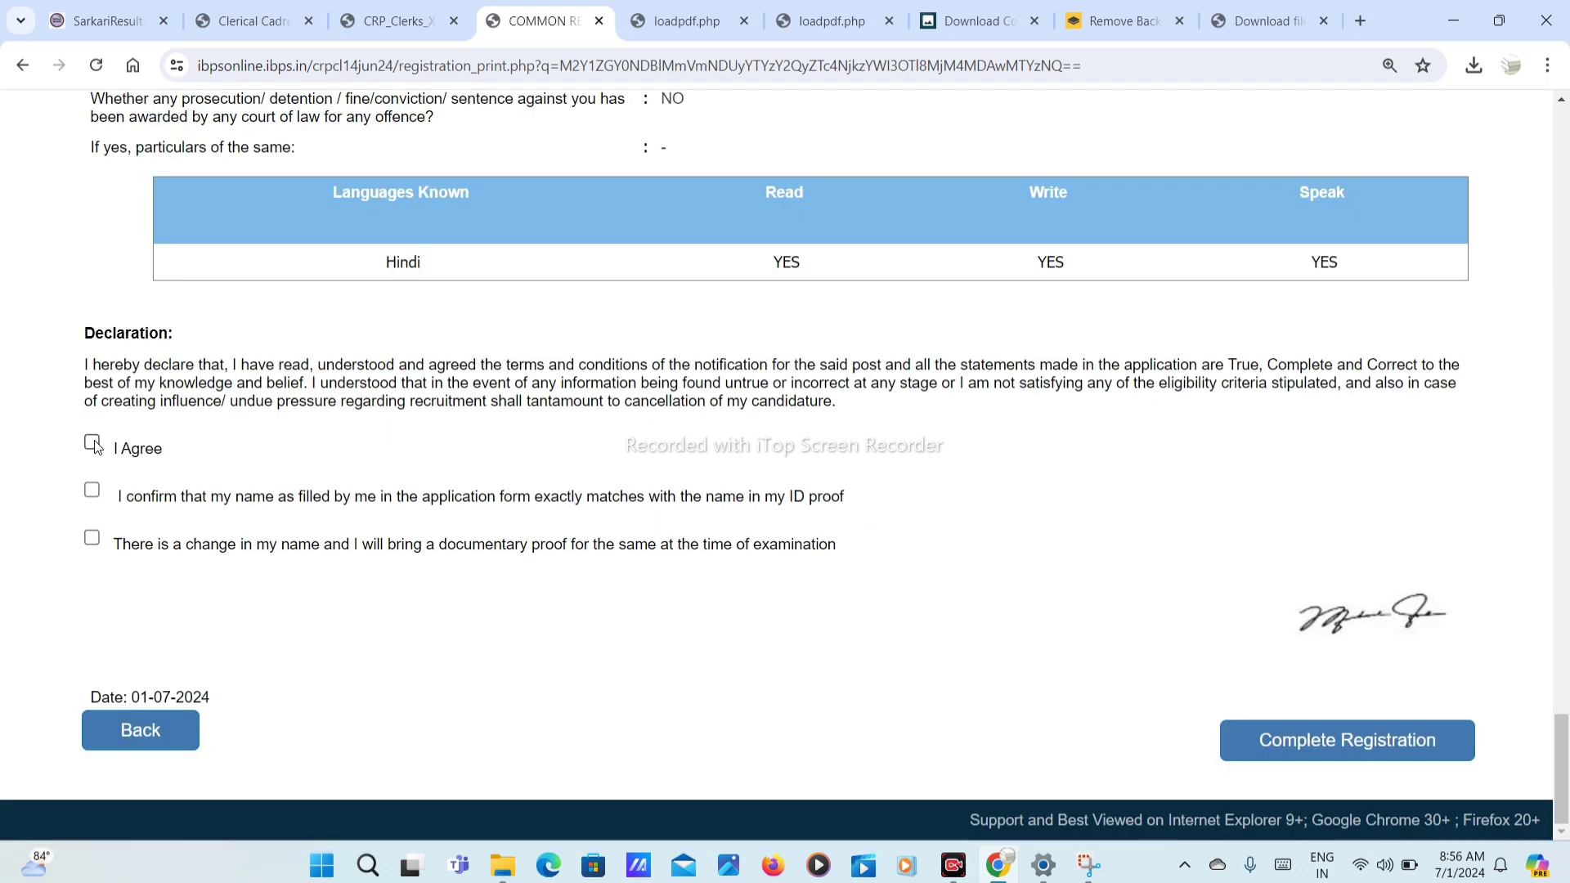
{"action": "left_click", "coordinate": [92, 490]}
{"action": "left_click", "coordinate": [93, 443]}
{"action": "left_click", "coordinate": [91, 489]}
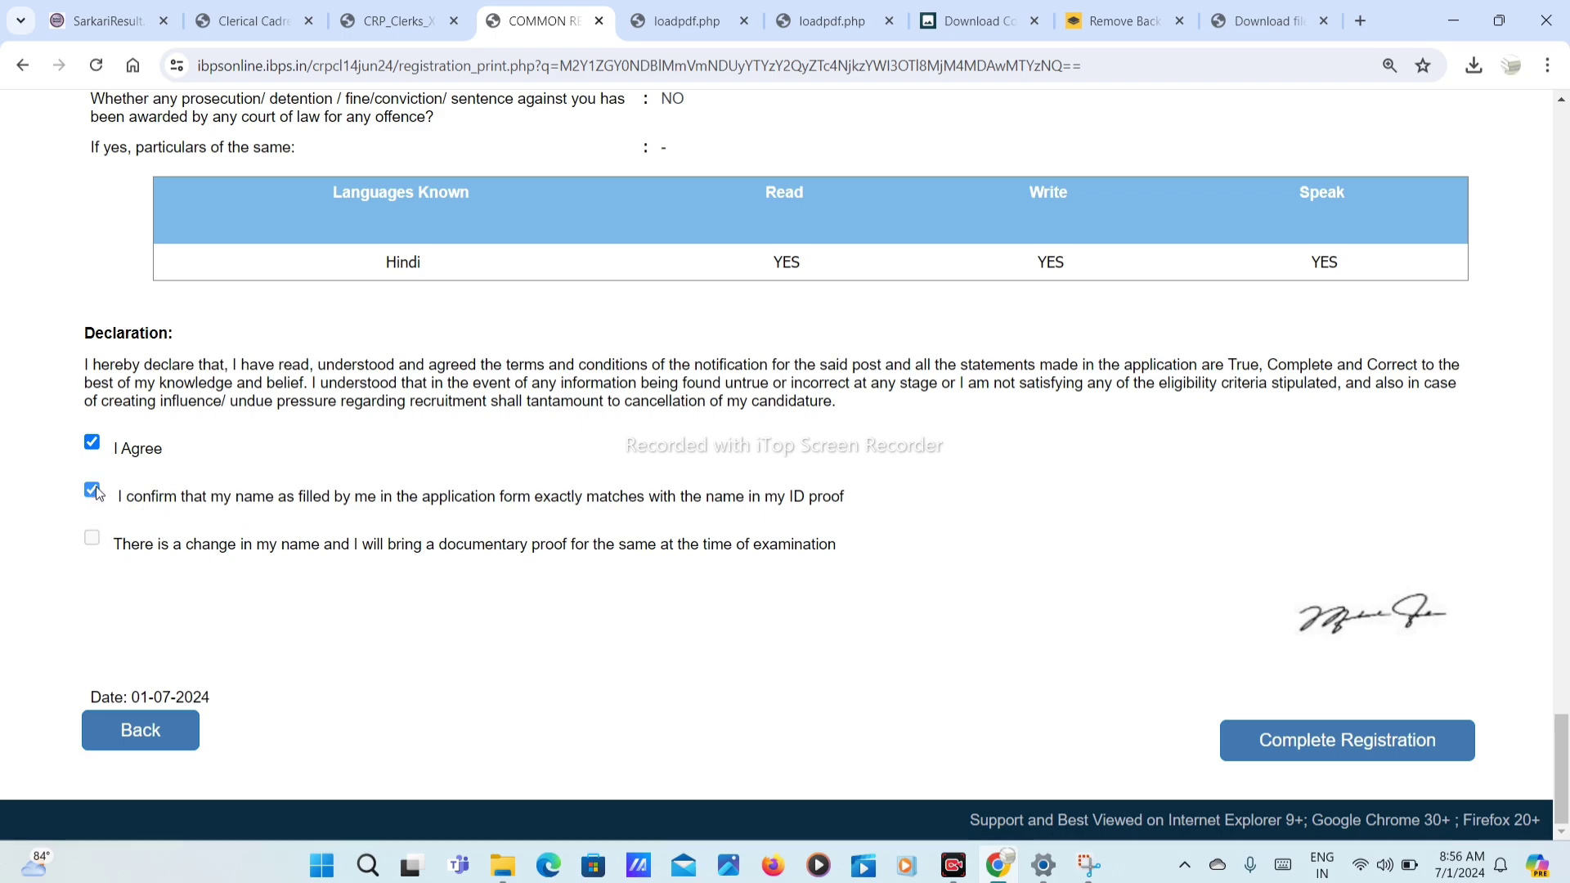
{"action": "left_click", "coordinate": [93, 541]}
{"action": "left_click", "coordinate": [92, 538]}
{"action": "left_click", "coordinate": [93, 491]}
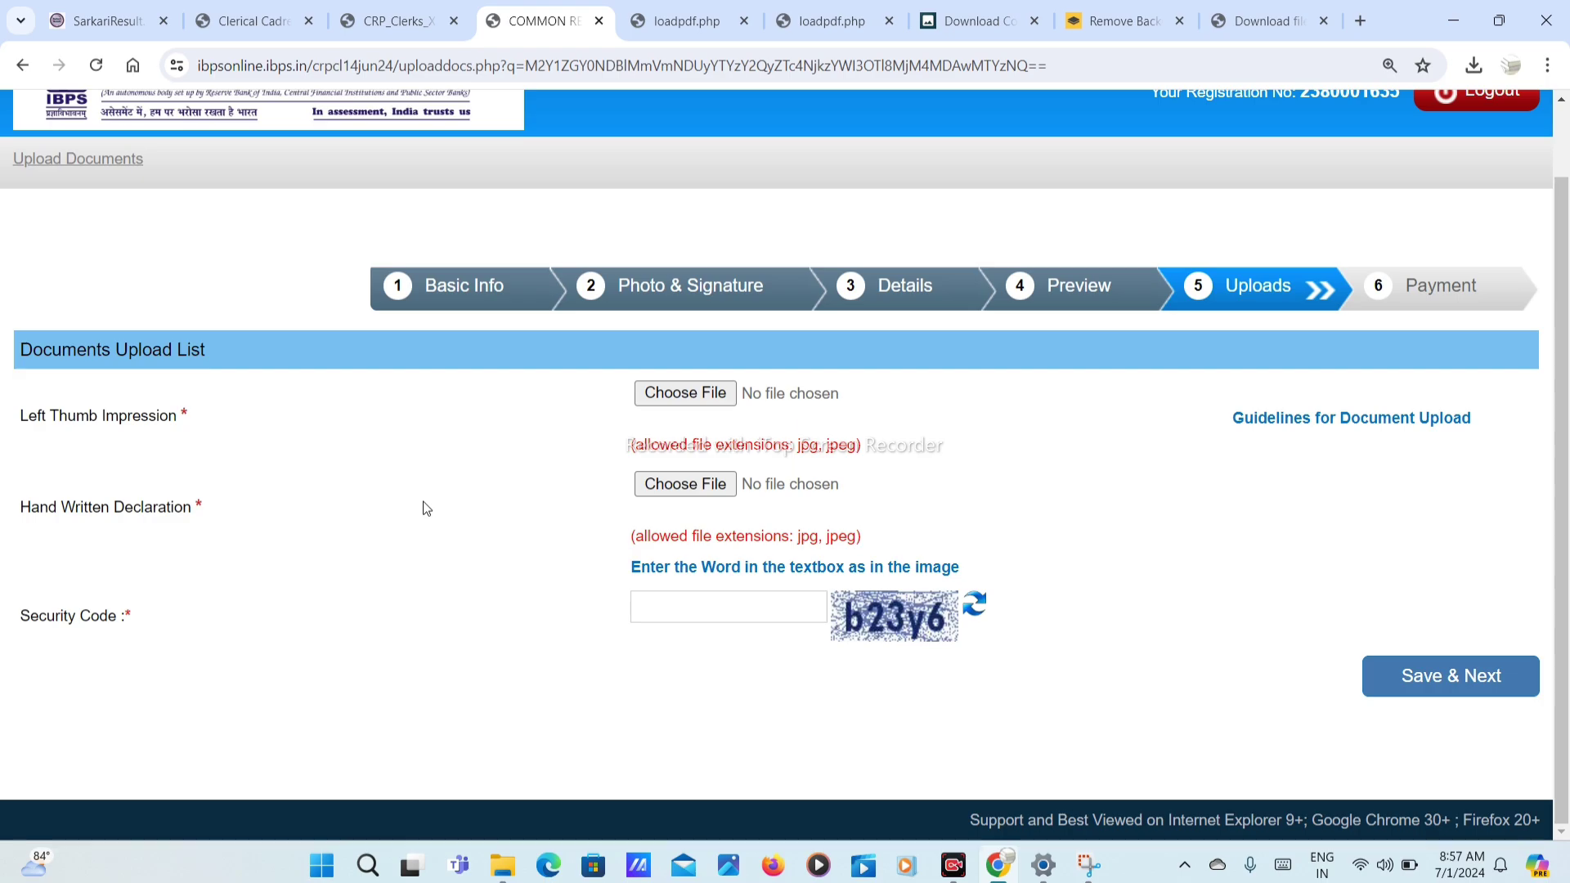
{"action": "left_click_drag", "start_coordinate": [46, 417], "coordinate": [160, 421]}
{"action": "left_click_drag", "start_coordinate": [81, 506], "coordinate": [268, 515]}
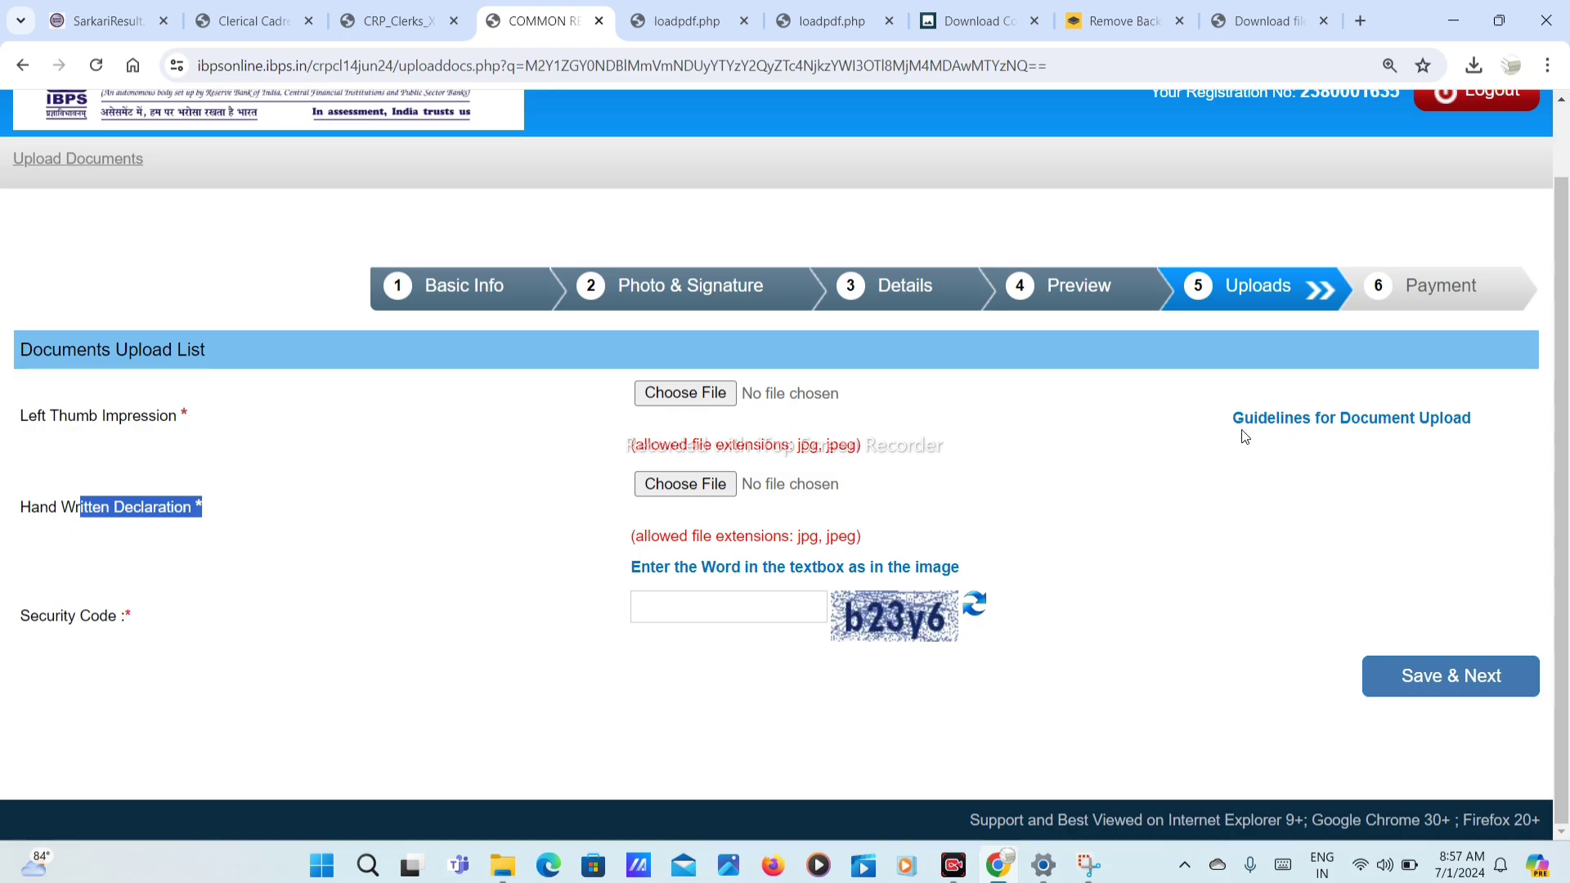
{"action": "left_click", "coordinate": [1328, 433]}
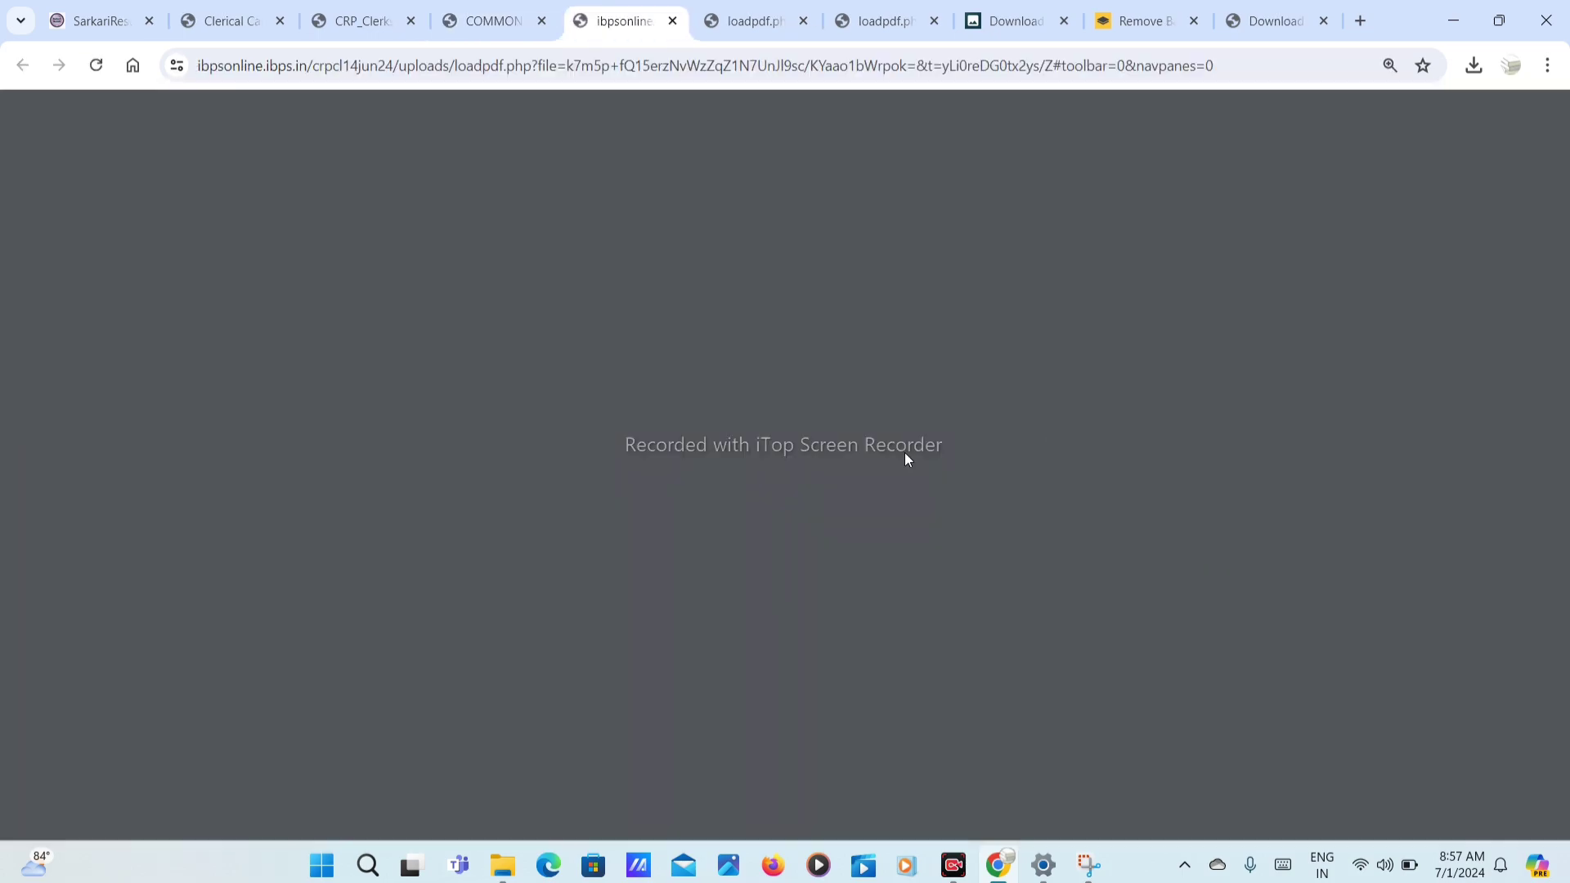
{"action": "scroll", "coordinate": [684, 511], "scroll_direction": "down", "scroll_amount": 15}
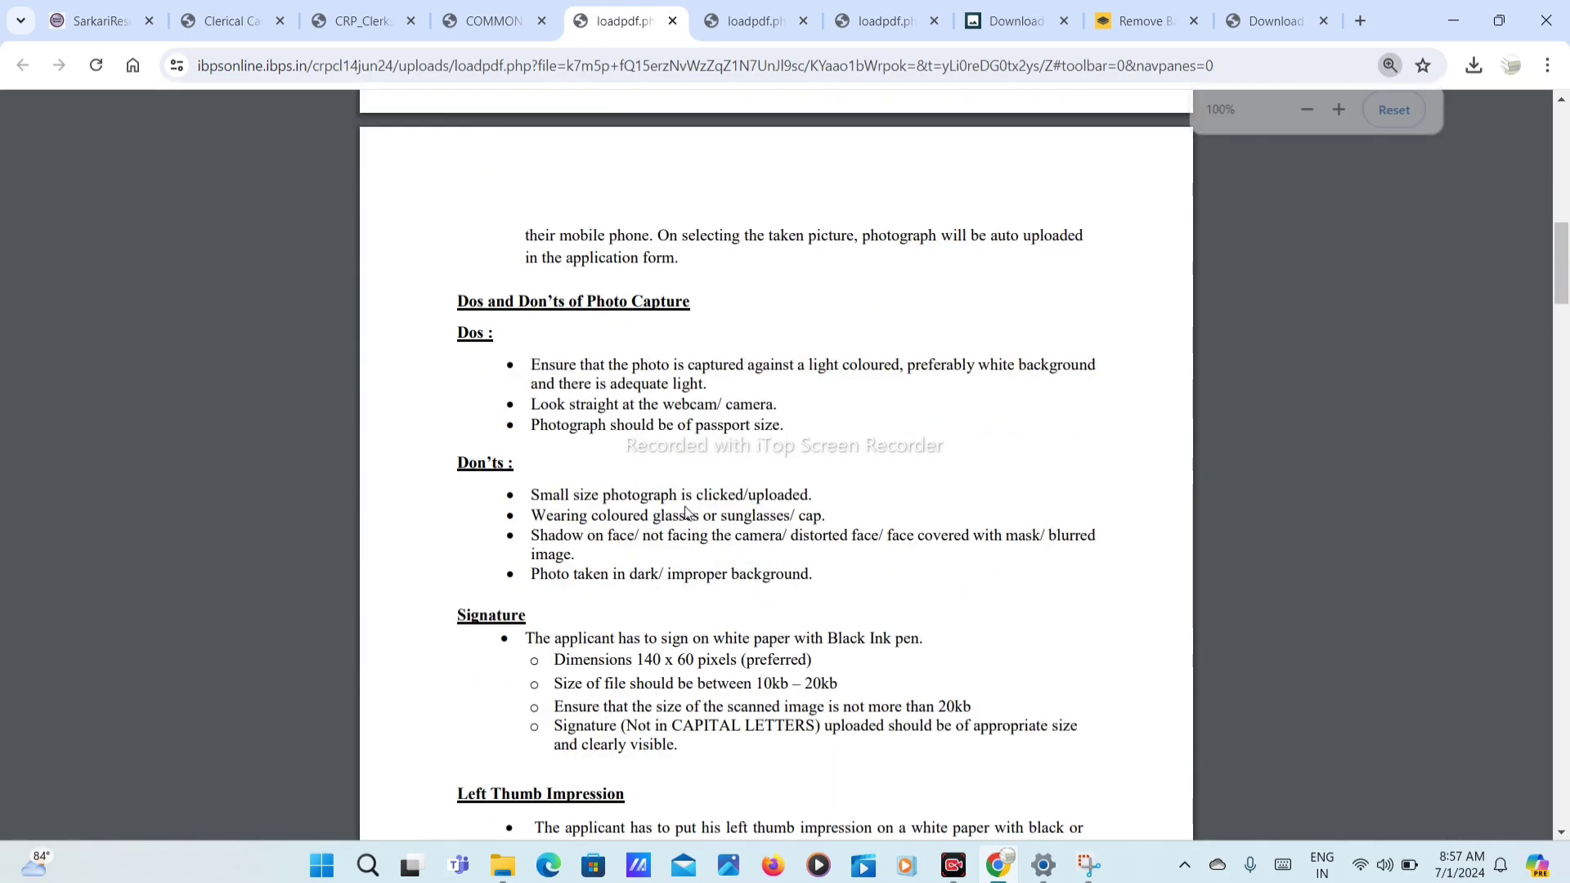
{"action": "key", "text": "ctrl+plus"}
{"action": "key", "text": "ctrl+plus"}
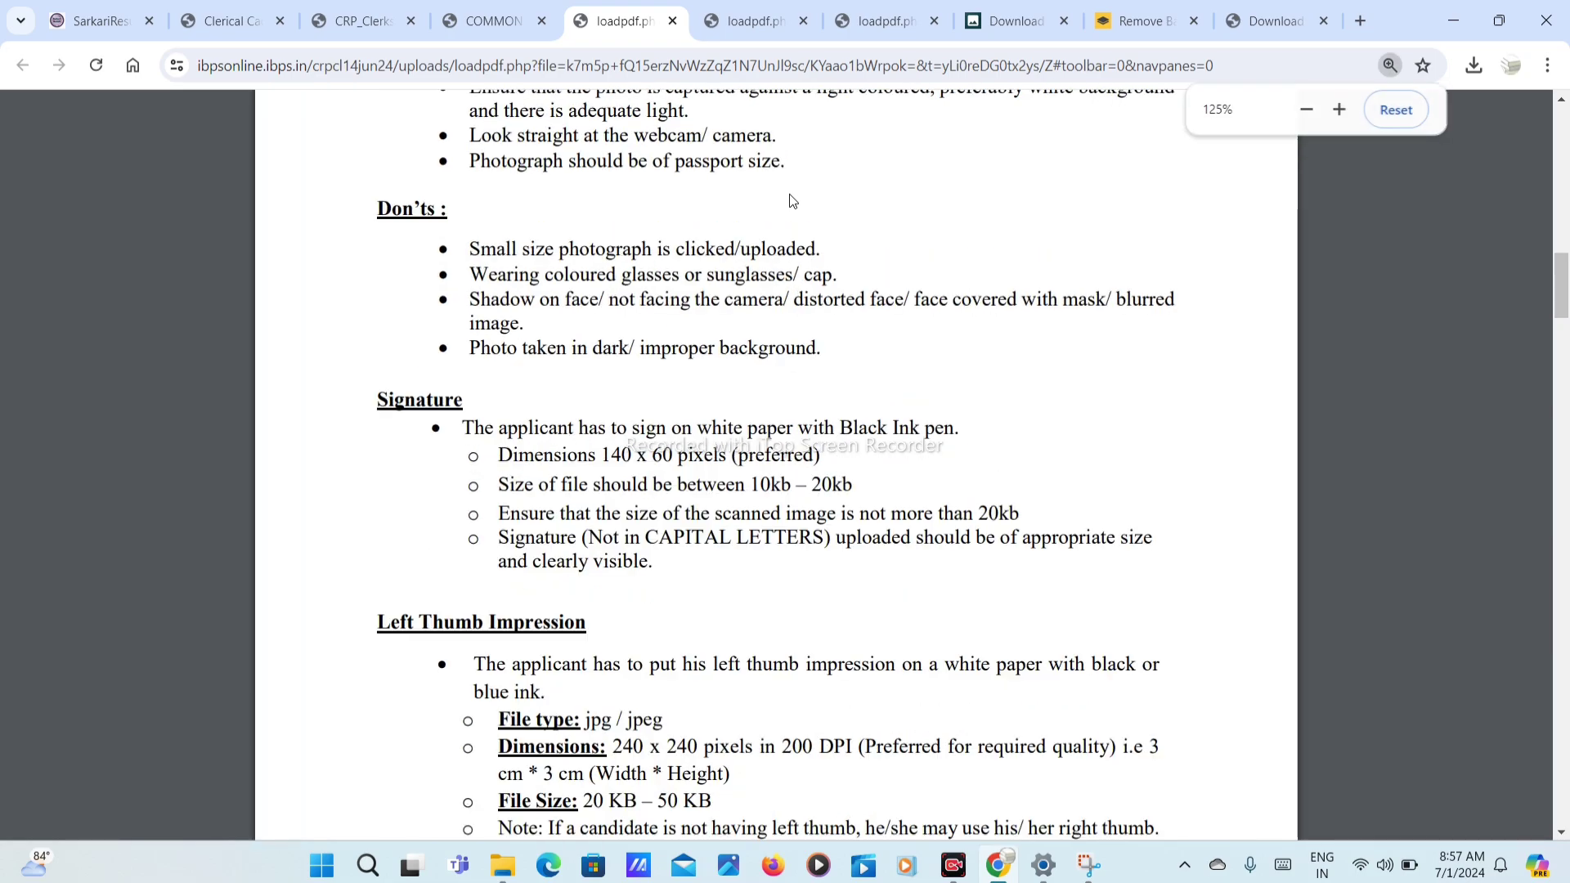
{"action": "scroll", "coordinate": [792, 201], "scroll_direction": "down", "scroll_amount": 4}
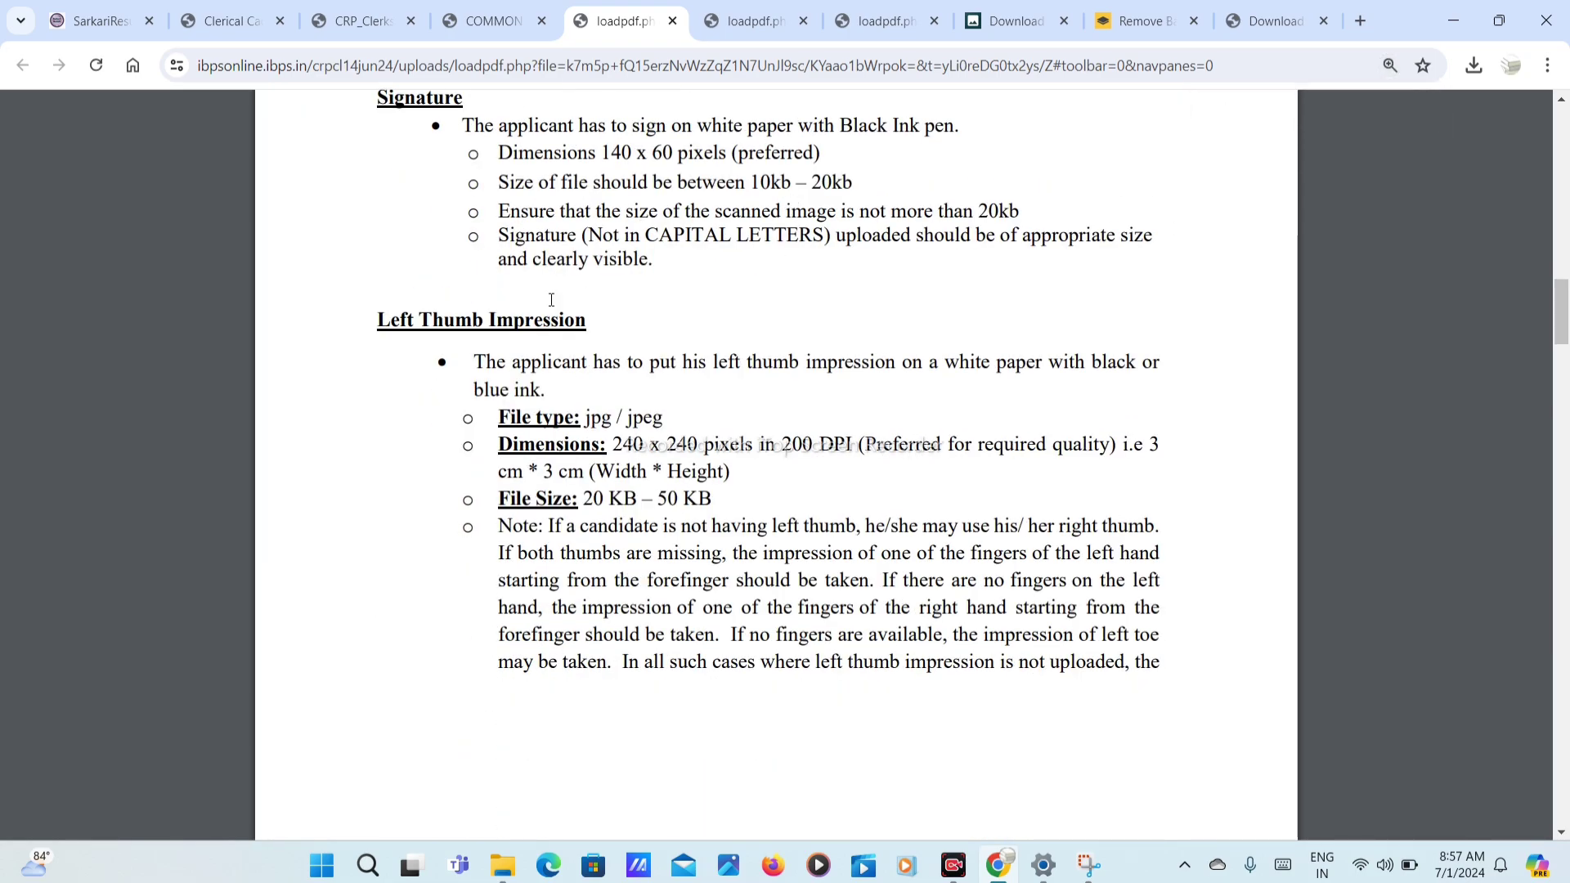
{"action": "scroll", "coordinate": [869, 315], "scroll_direction": "down", "scroll_amount": 1}
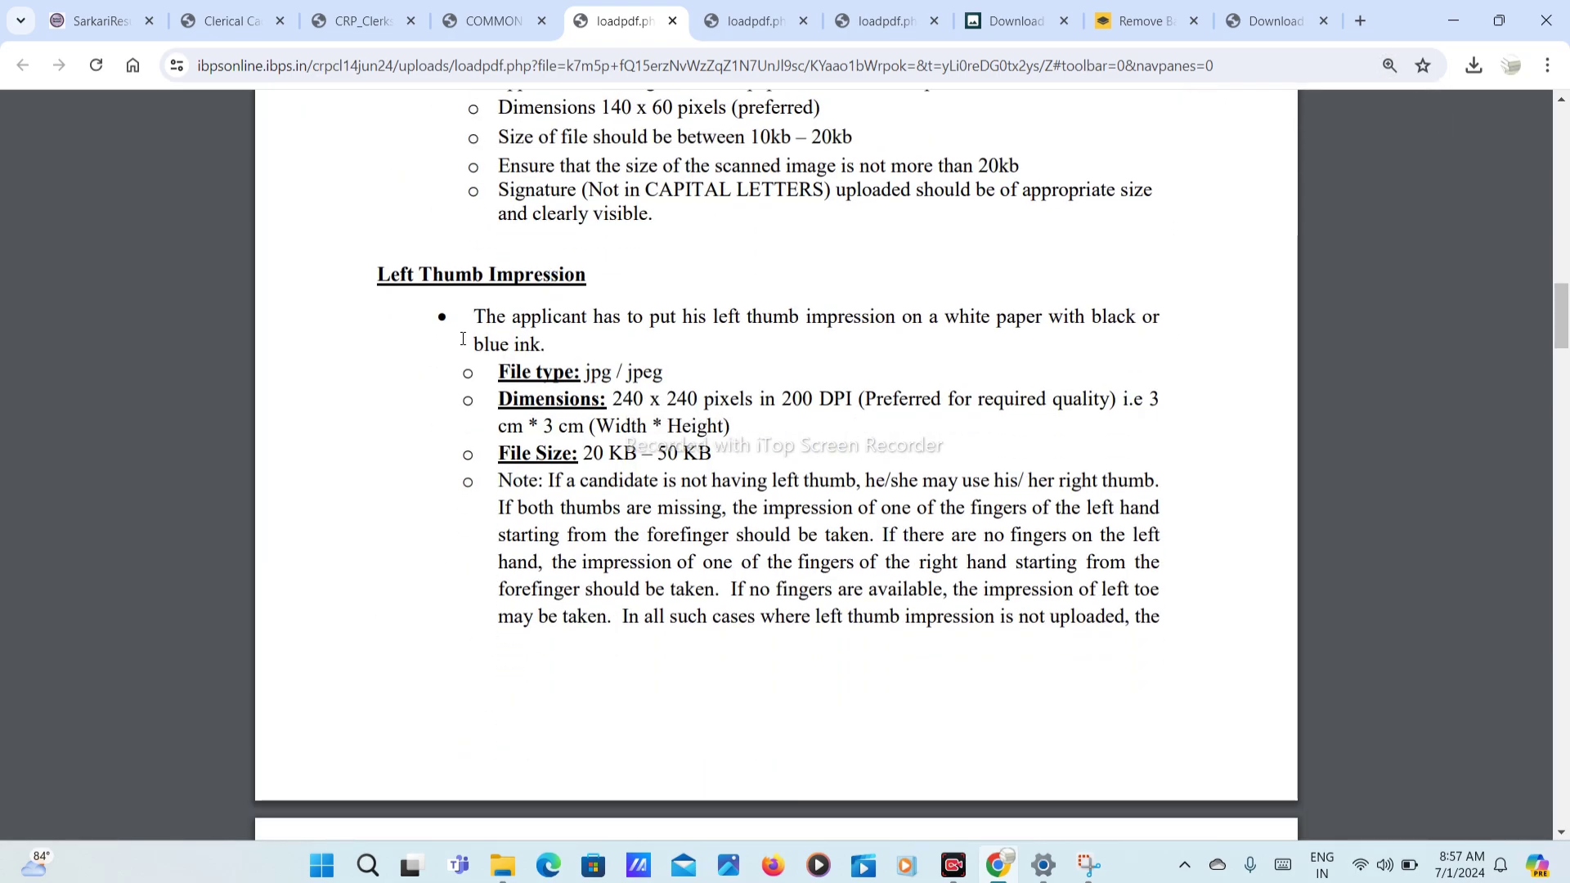
{"action": "left_click_drag", "start_coordinate": [481, 345], "coordinate": [700, 349]}
{"action": "scroll", "coordinate": [550, 346], "scroll_direction": "down", "scroll_amount": 1}
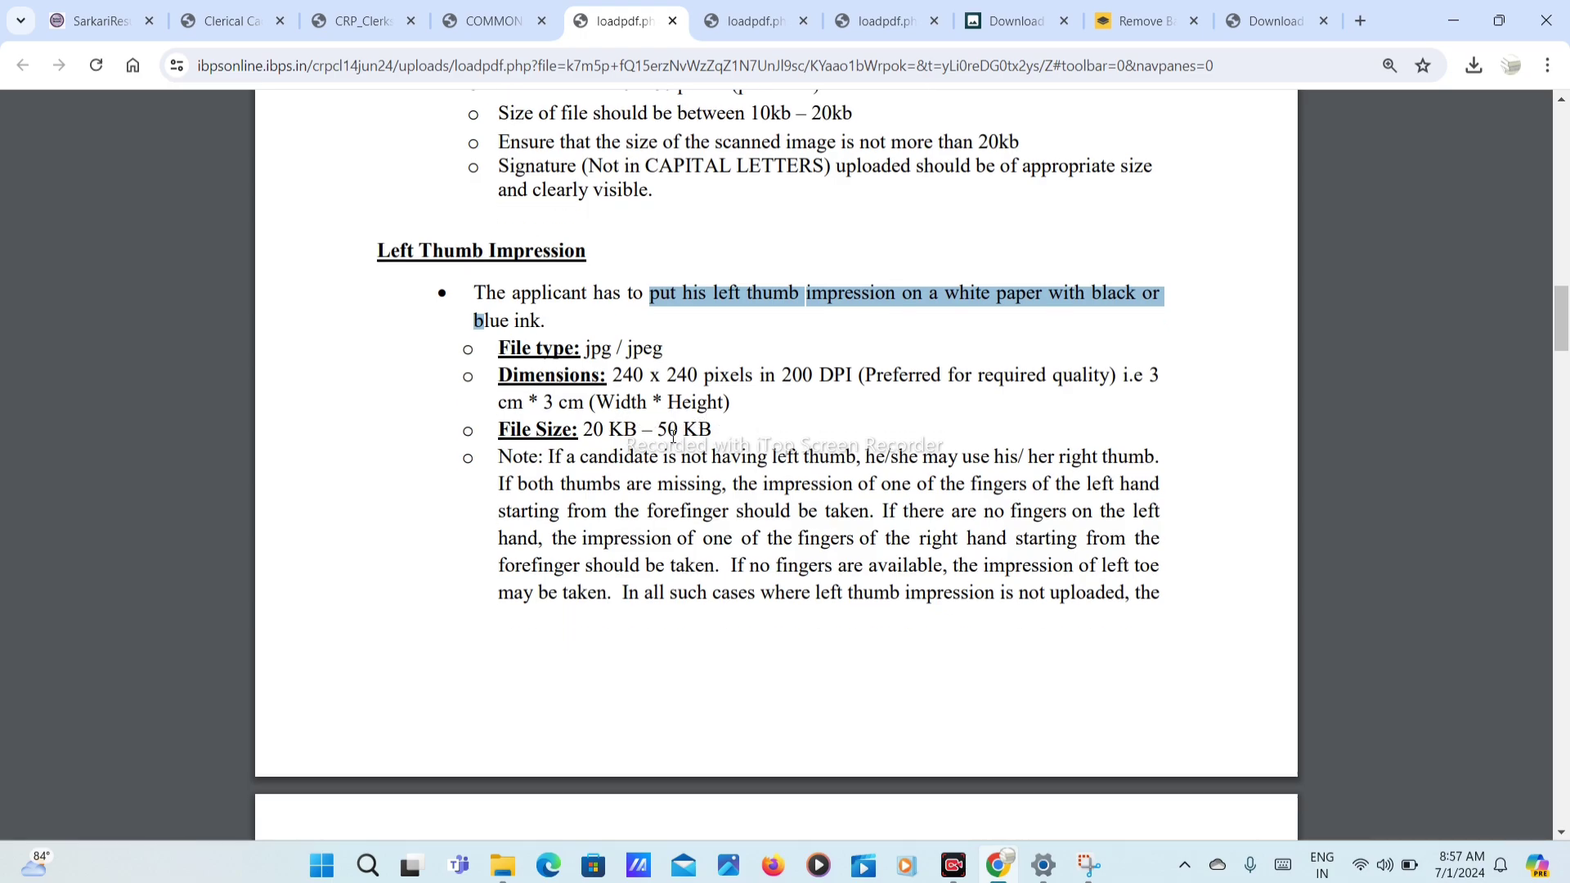
{"action": "left_click_drag", "start_coordinate": [610, 349], "coordinate": [765, 363]}
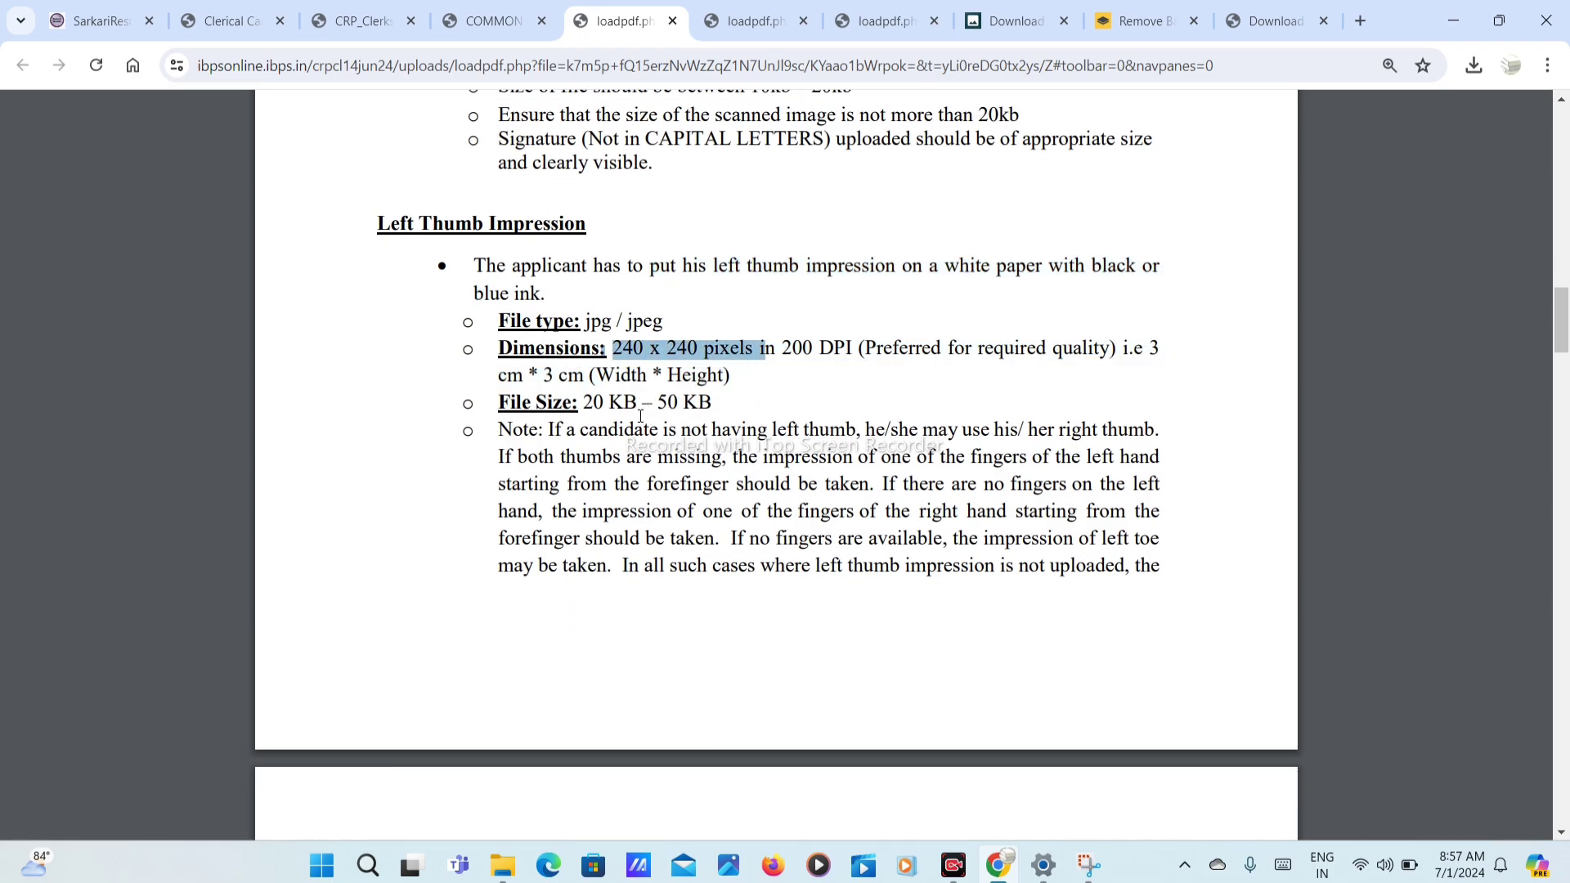
{"action": "left_click_drag", "start_coordinate": [592, 409], "coordinate": [463, 404]}
{"action": "scroll", "coordinate": [659, 561], "scroll_direction": "down", "scroll_amount": 4}
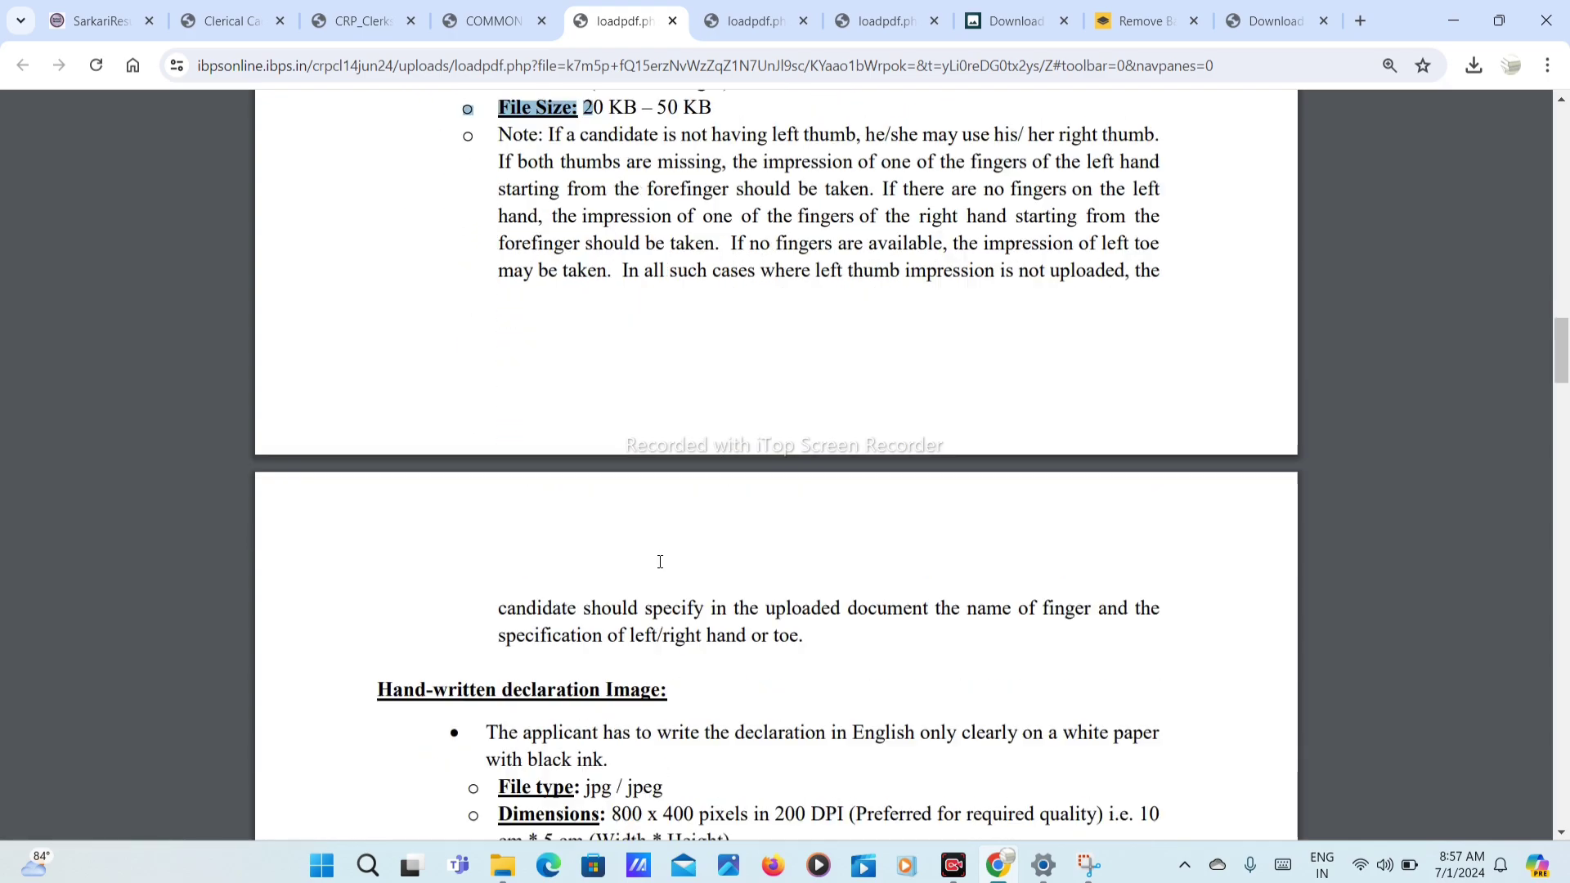
{"action": "scroll", "coordinate": [660, 562], "scroll_direction": "down", "scroll_amount": 5}
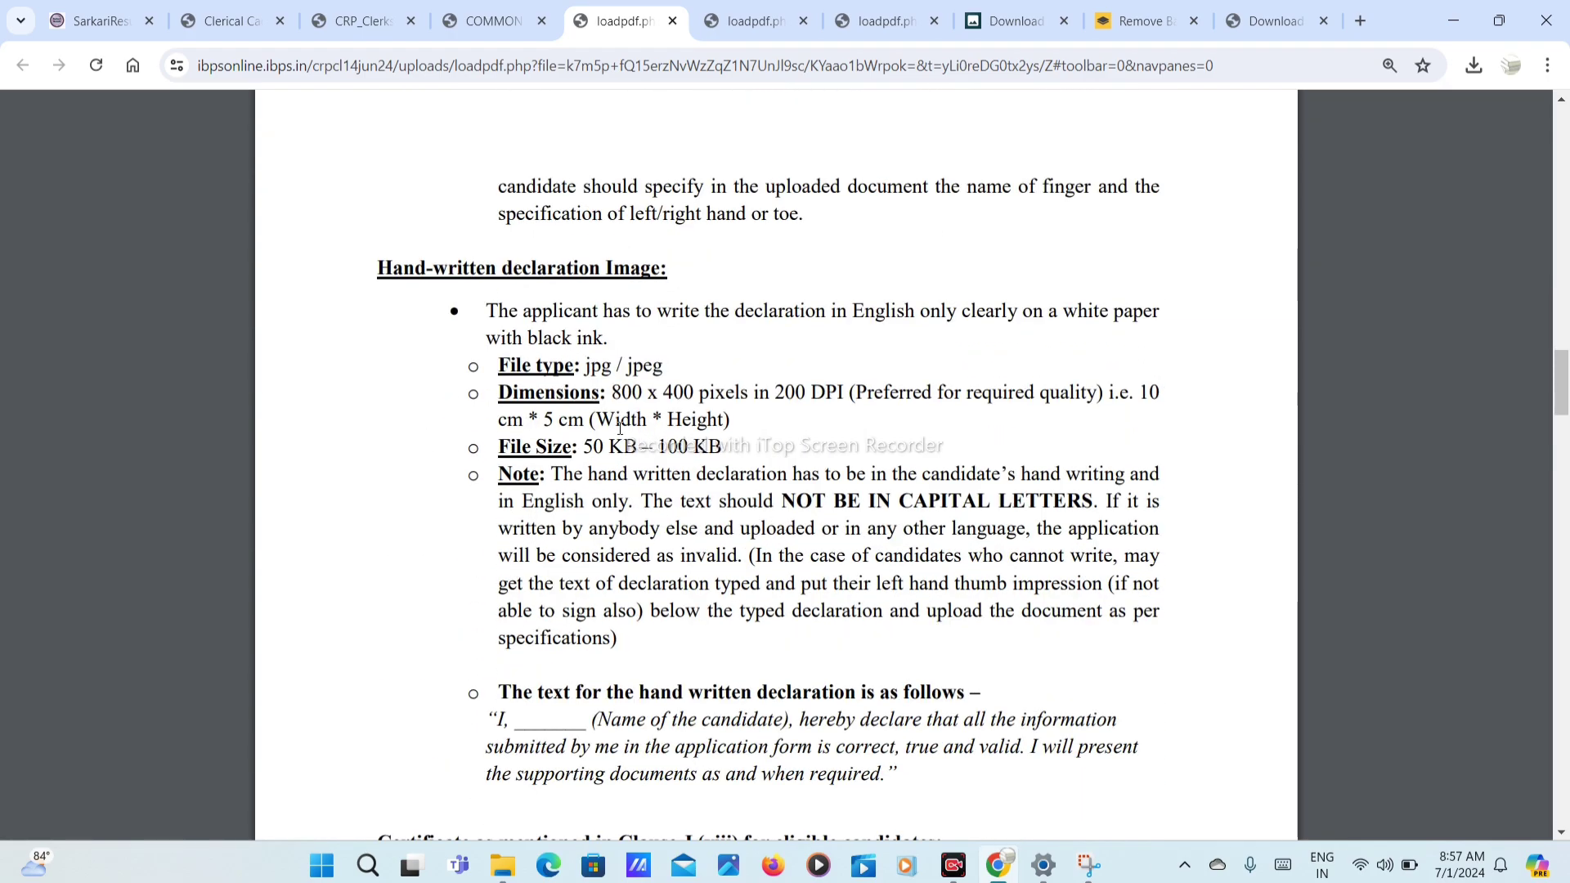
{"action": "left_click_drag", "start_coordinate": [612, 396], "coordinate": [726, 395]}
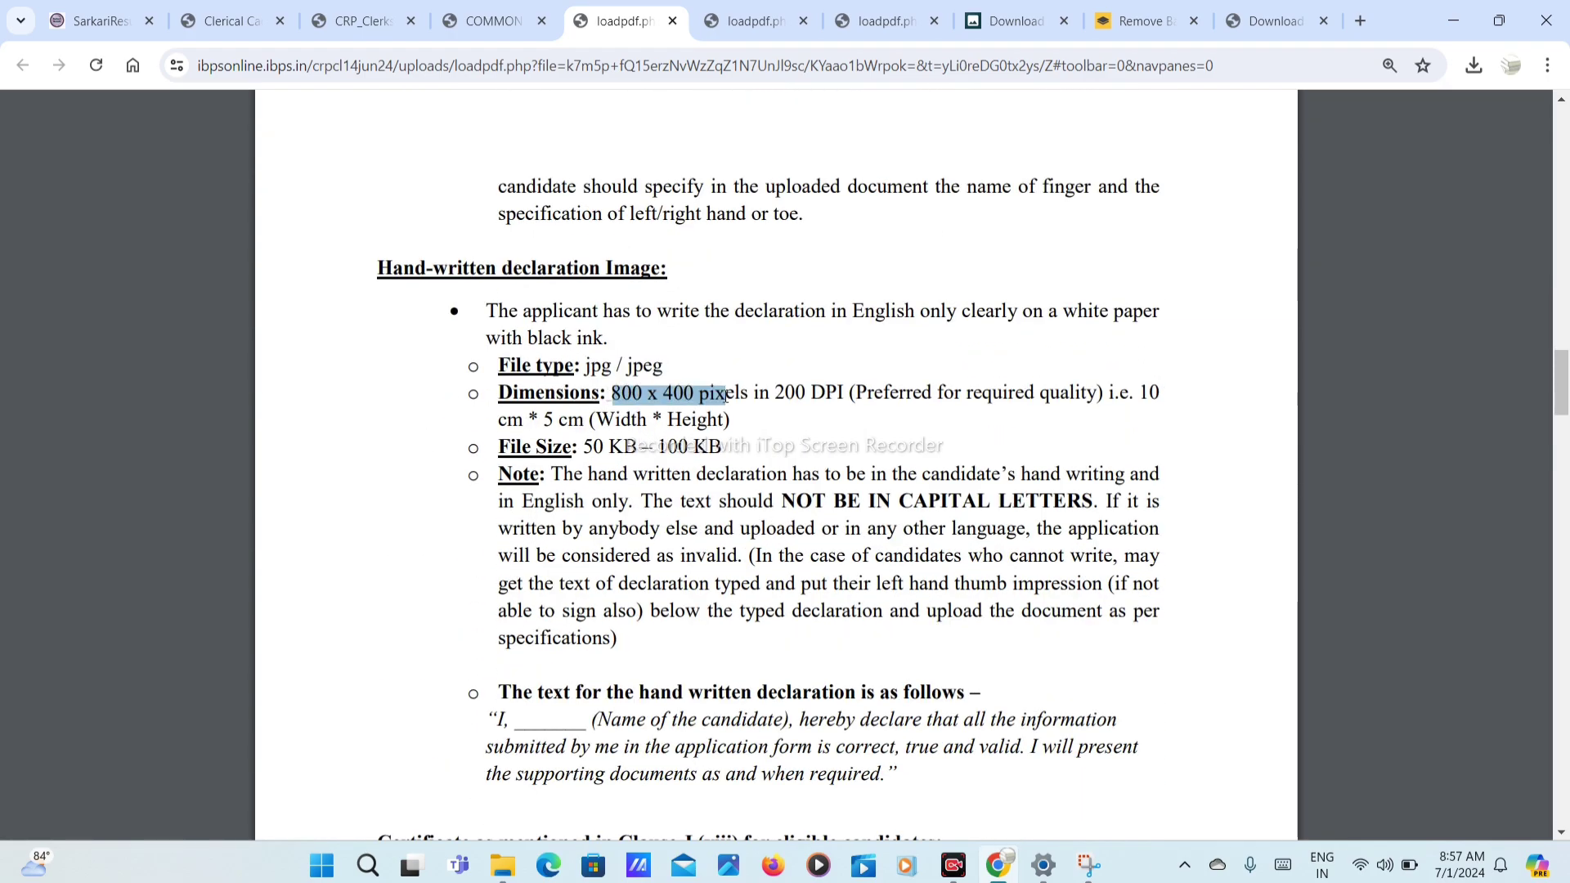
{"action": "left_click_drag", "start_coordinate": [600, 474], "coordinate": [471, 474]}
{"action": "scroll", "coordinate": [612, 516], "scroll_direction": "down", "scroll_amount": 2}
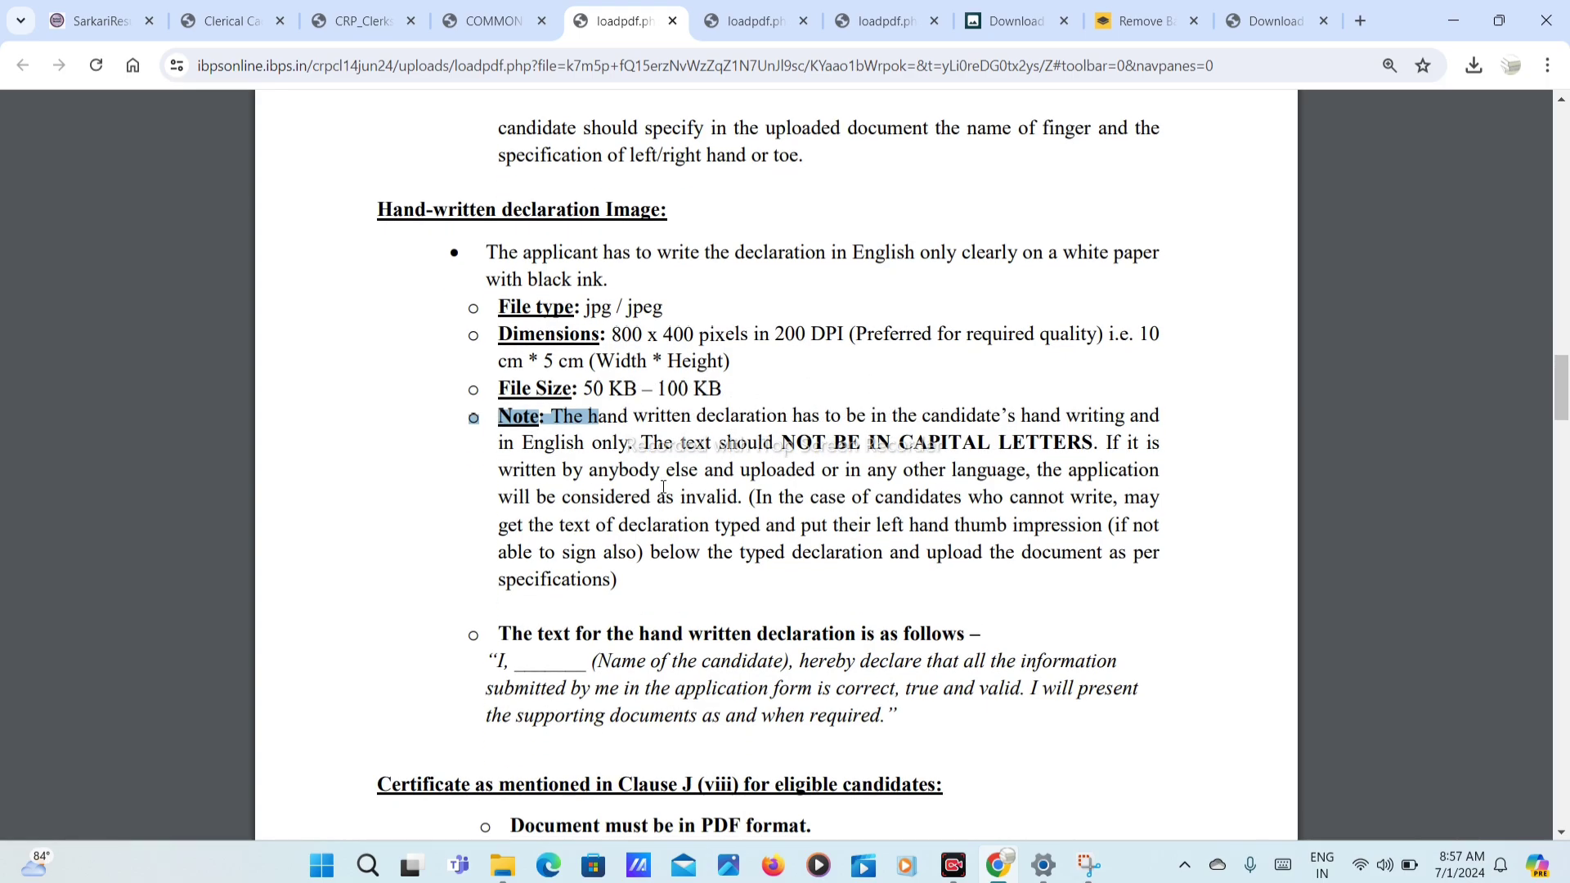
{"action": "scroll", "coordinate": [612, 516], "scroll_direction": "down", "scroll_amount": 2}
{"action": "left_click_drag", "start_coordinate": [490, 395], "coordinate": [884, 467]}
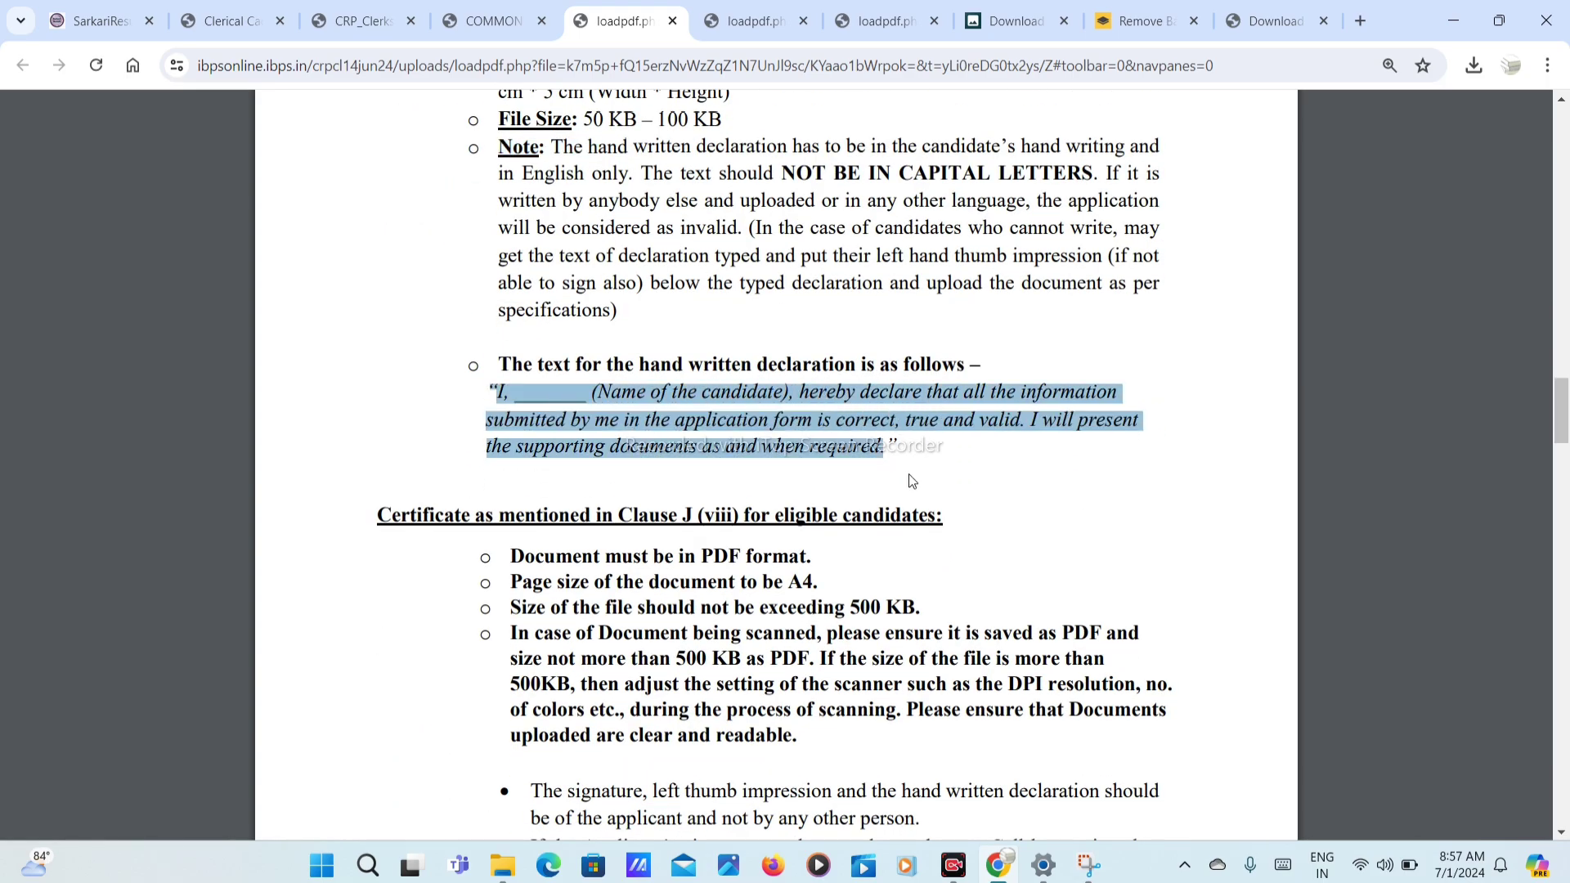
{"action": "key", "text": "ctrl+shift+Tab"}
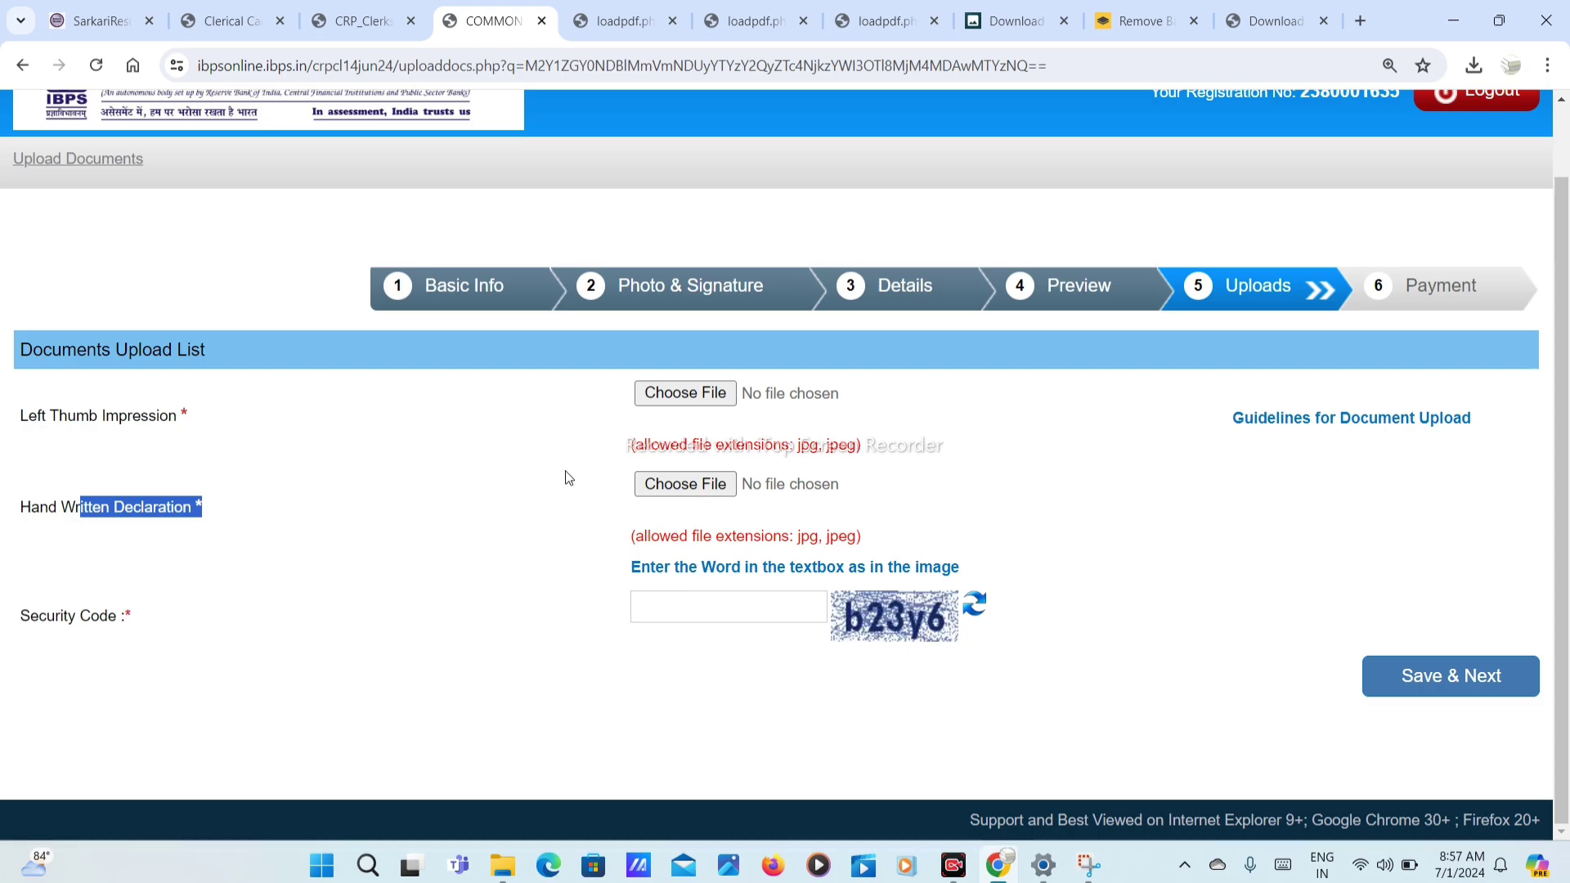
Step: Fill in the security code captcha on the ₹175.00 fee payment page
{"action": "left_click", "coordinate": [713, 596]}
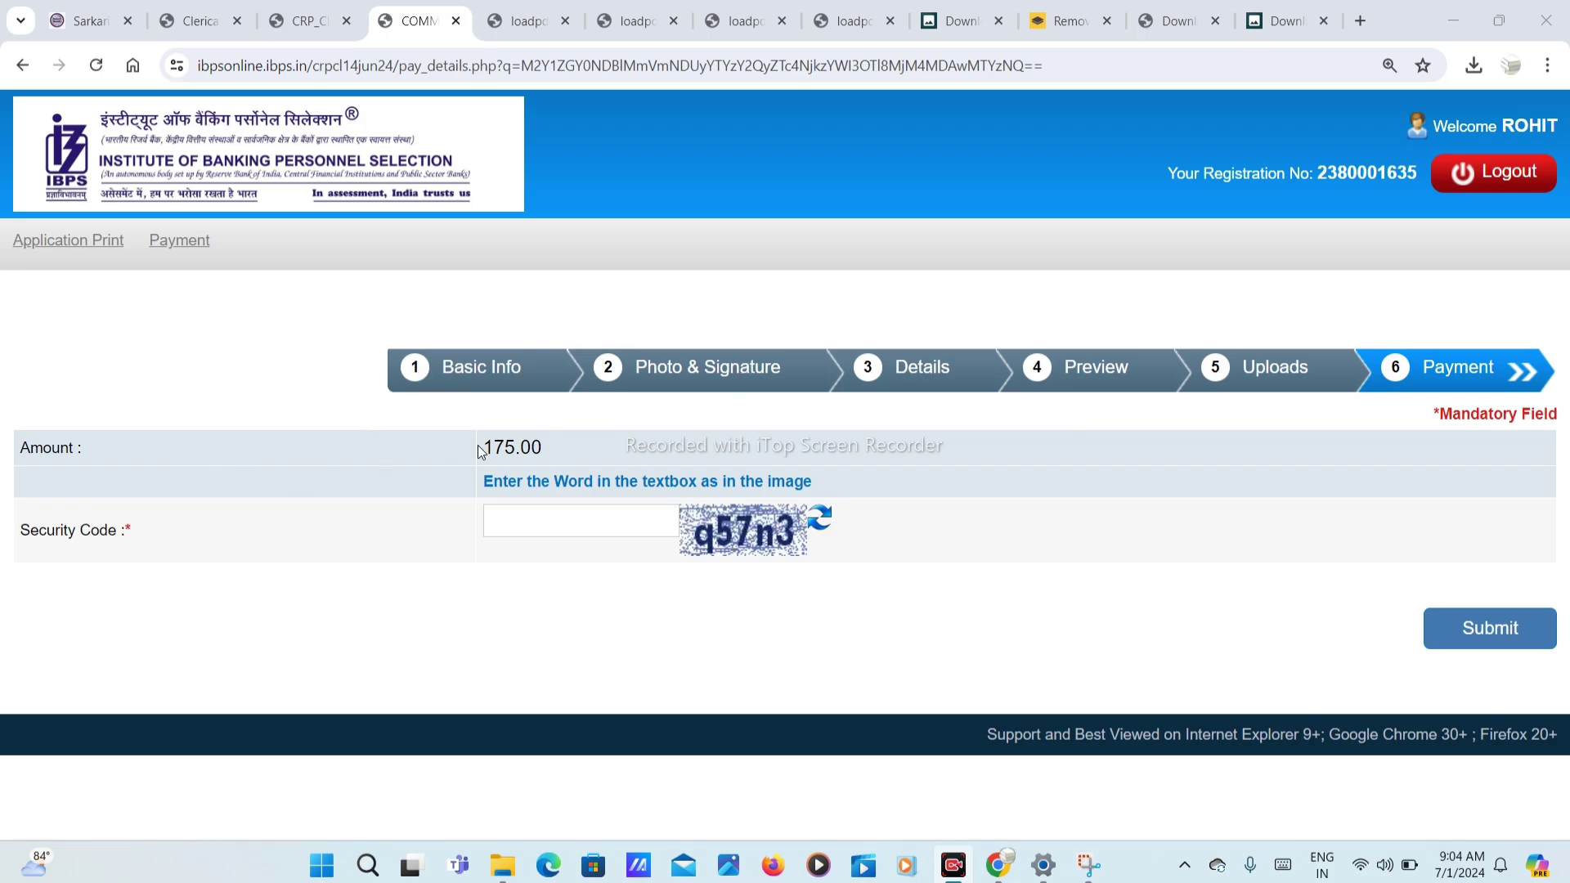
{"action": "left_click", "coordinate": [560, 524]}
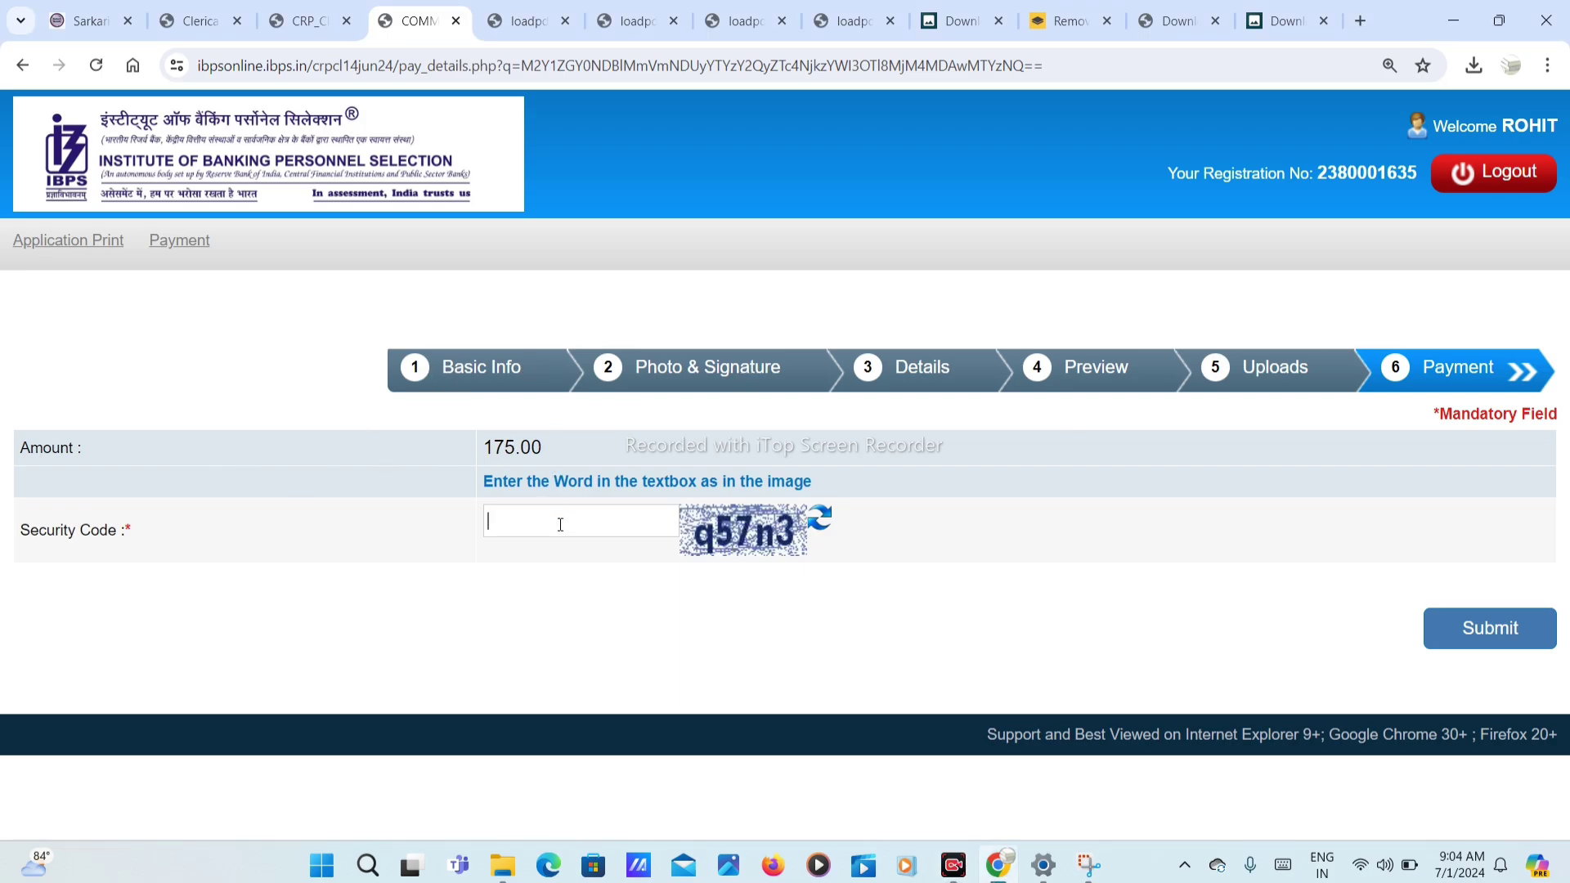
{"action": "type", "text": "q57n3"}
Step: Submit to reach the BillDesk ₹175.00 card payment form, then close that tab
{"action": "left_click", "coordinate": [1496, 629]}
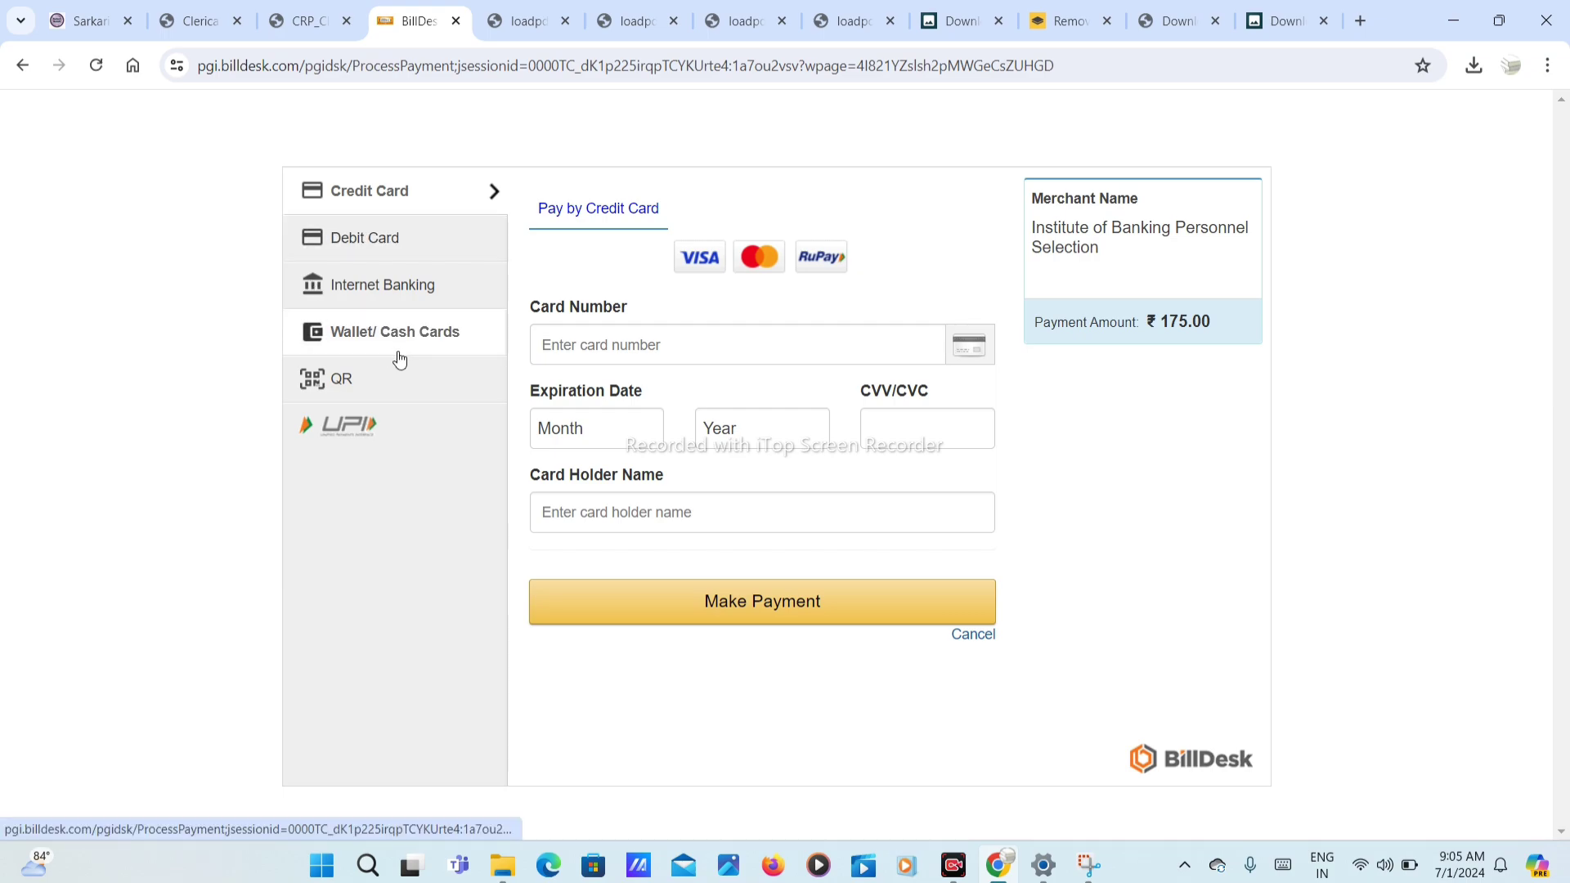
{"action": "left_click", "coordinate": [662, 348]}
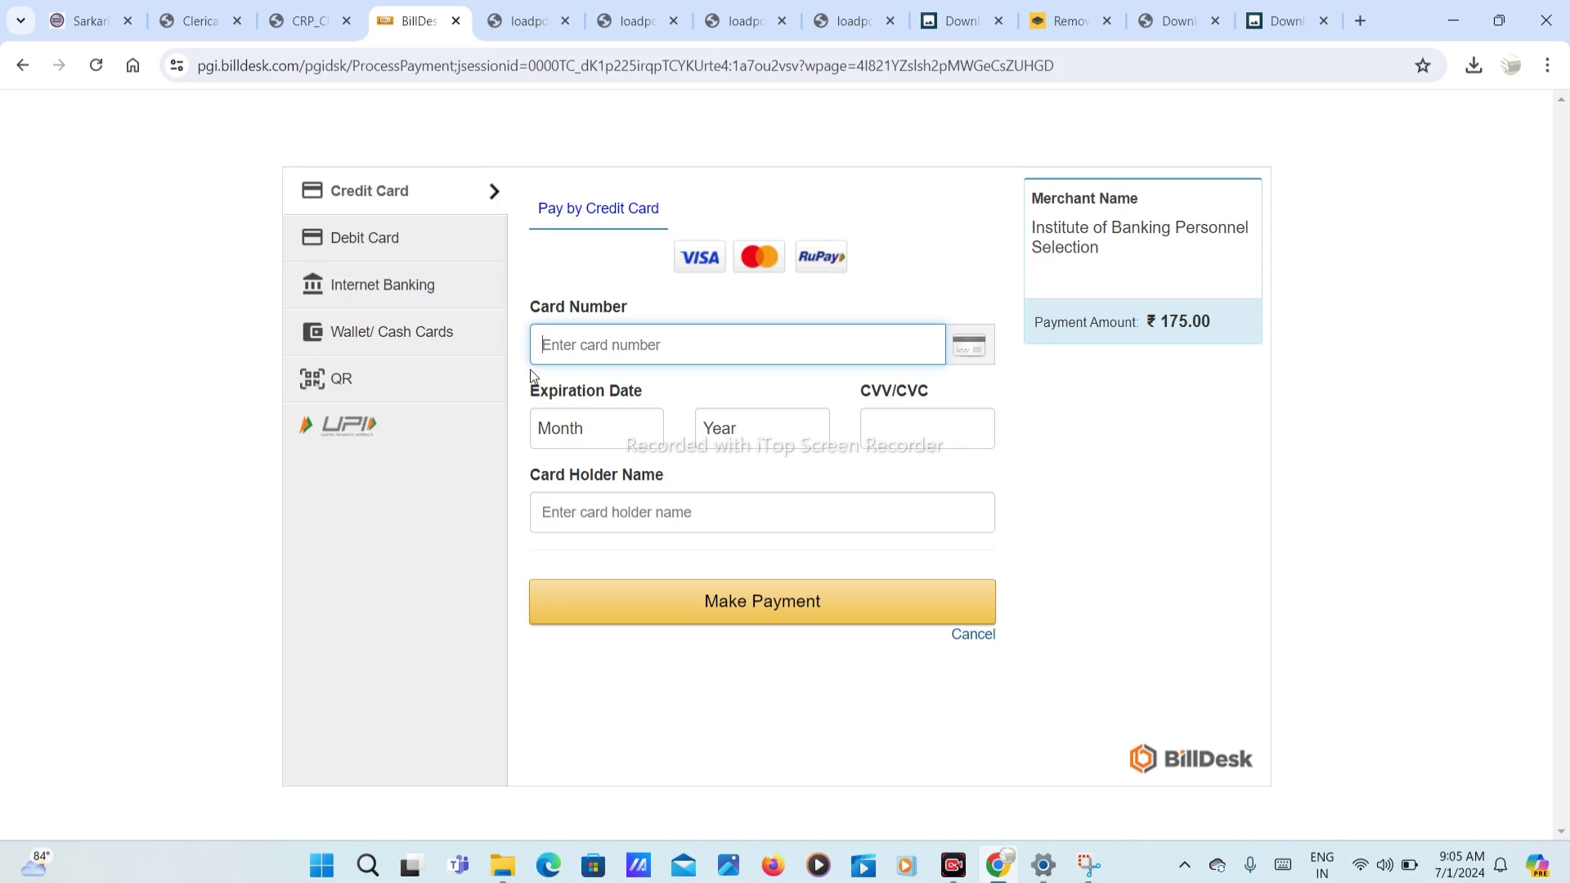
{"action": "key", "text": "ctrl+w"}
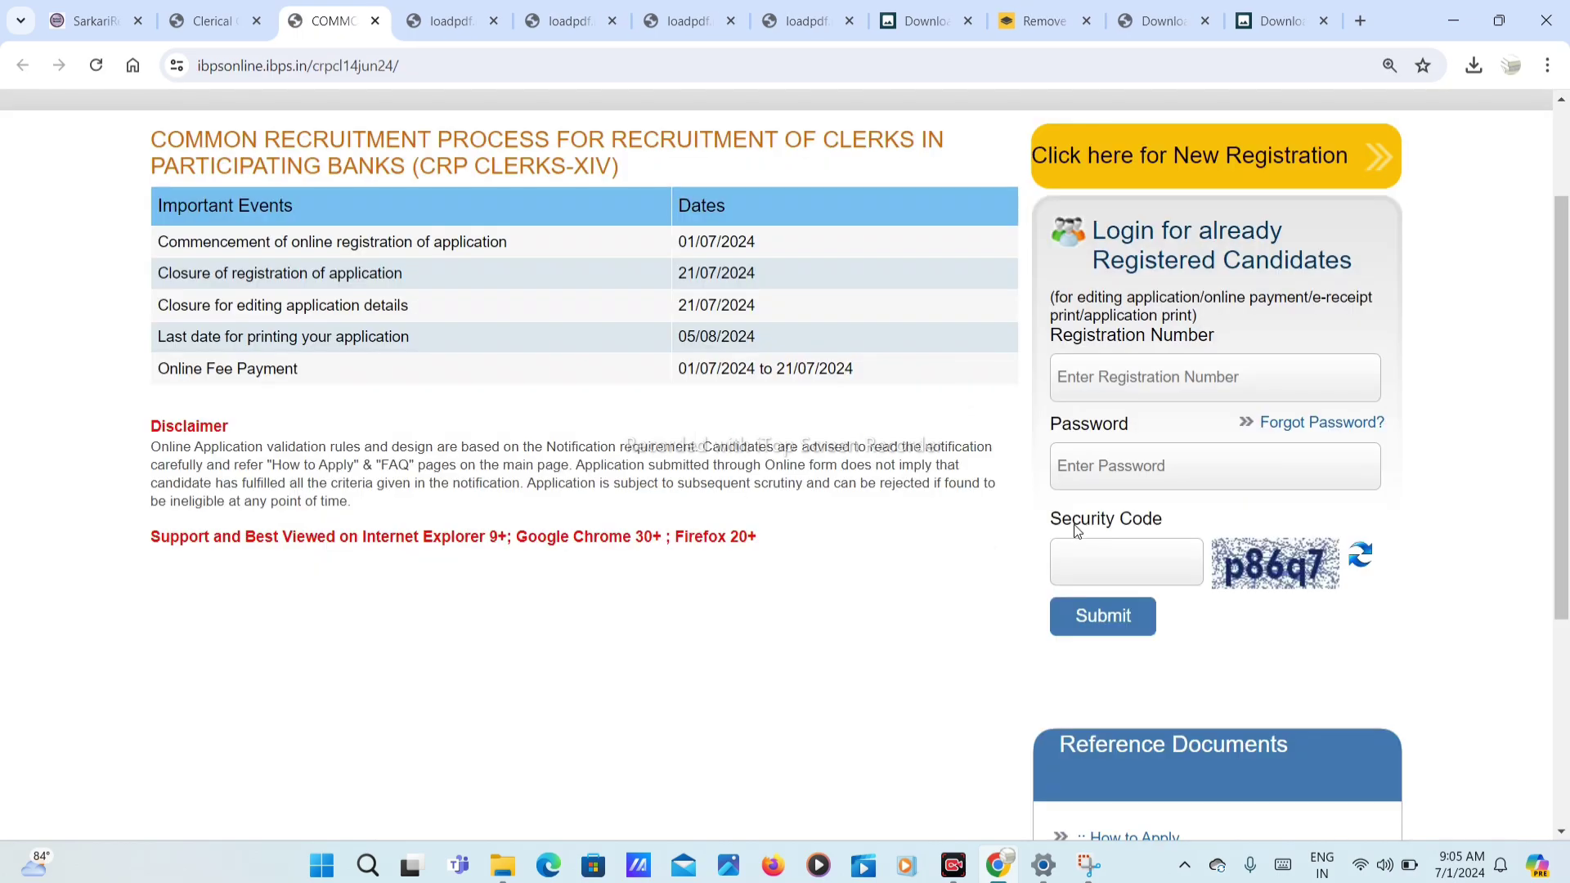